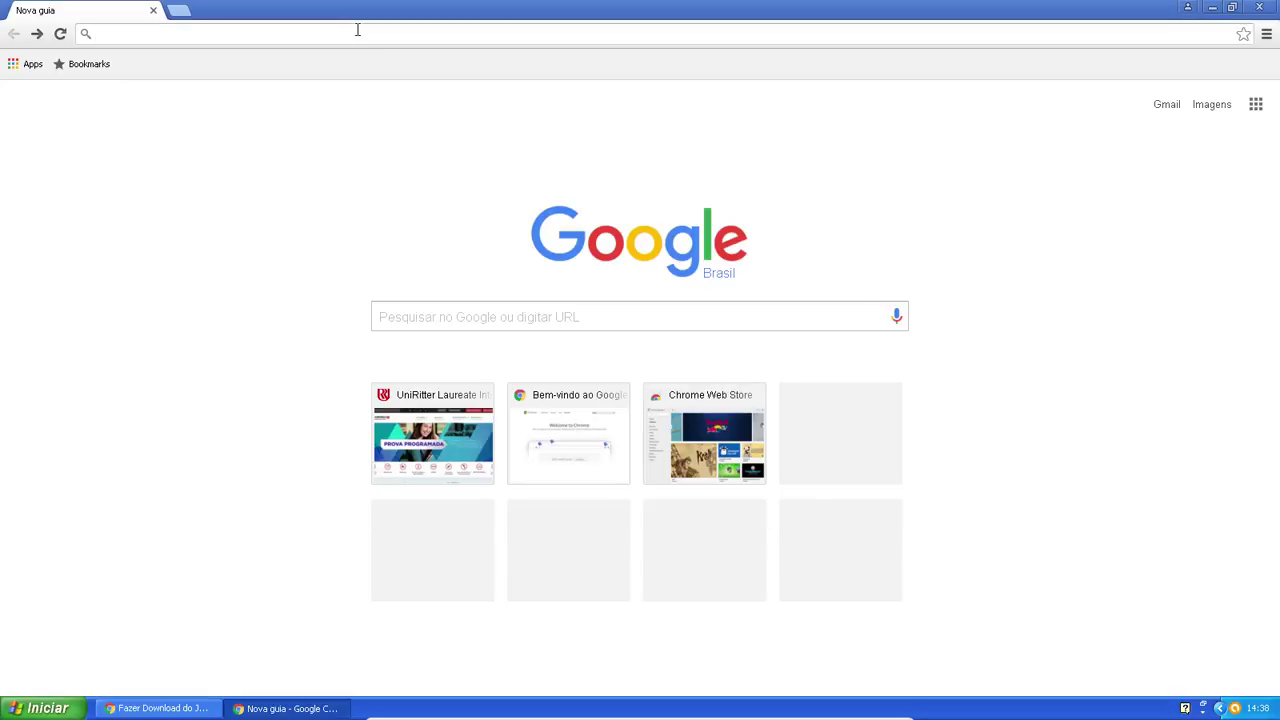
Search the web for "terraer download github" and open the main TerraER repository on GitHub.
type("ter")
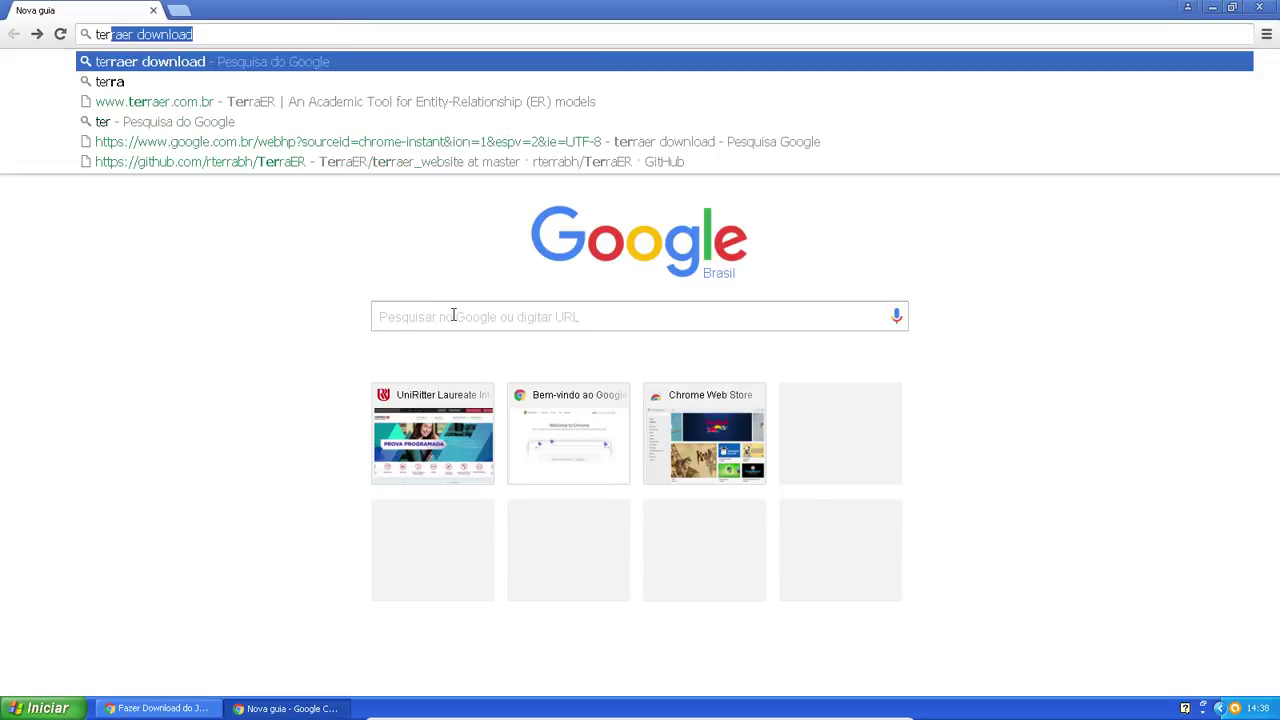
type("raer download")
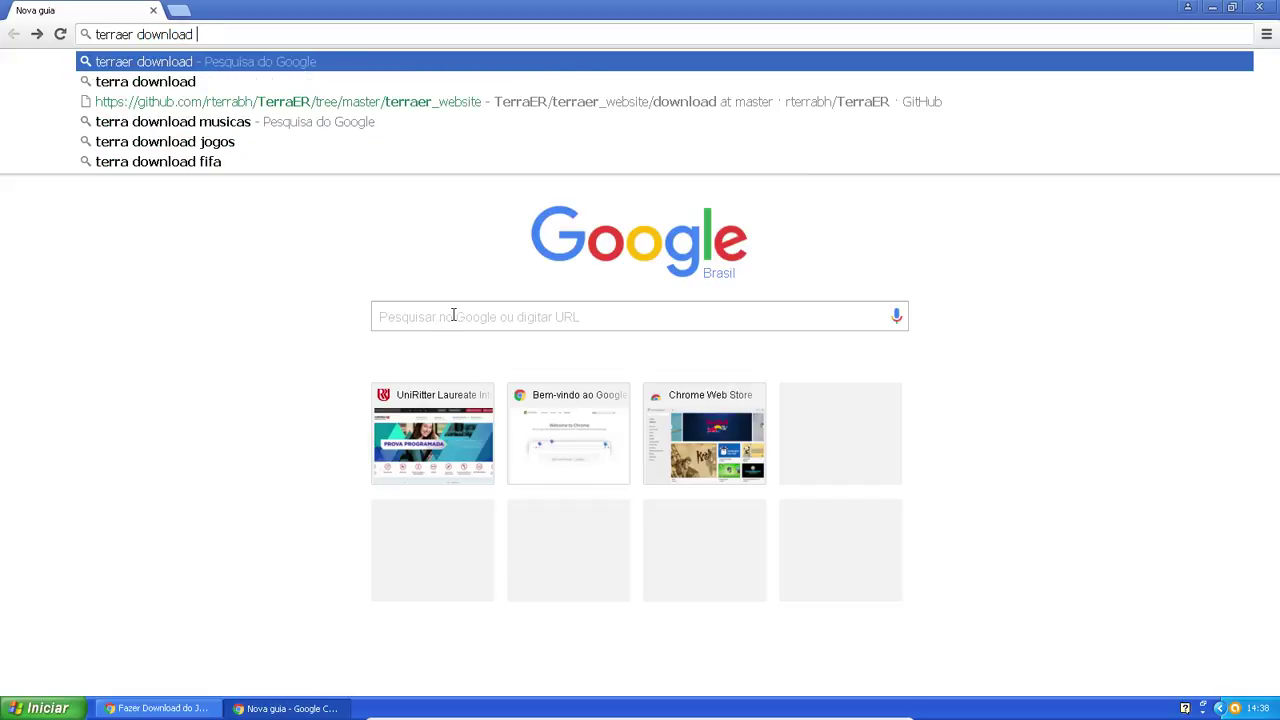
type(" github")
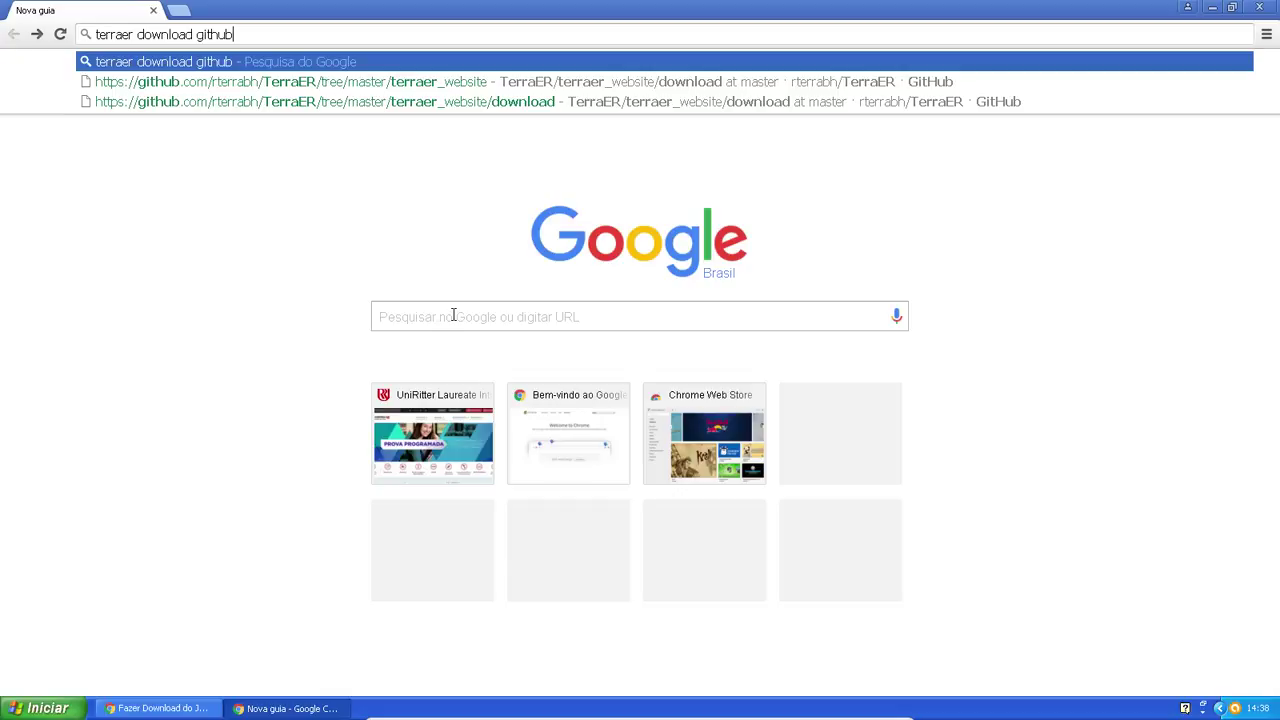
key("Return")
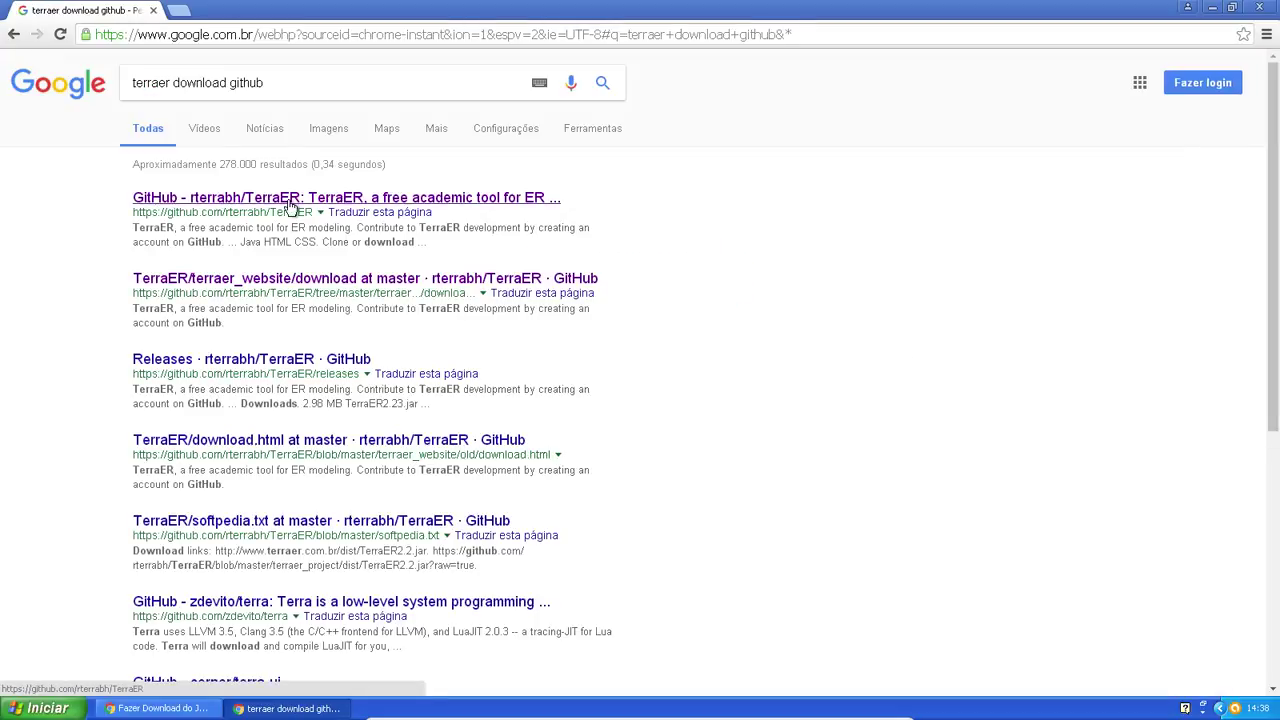
left_click(285, 205)
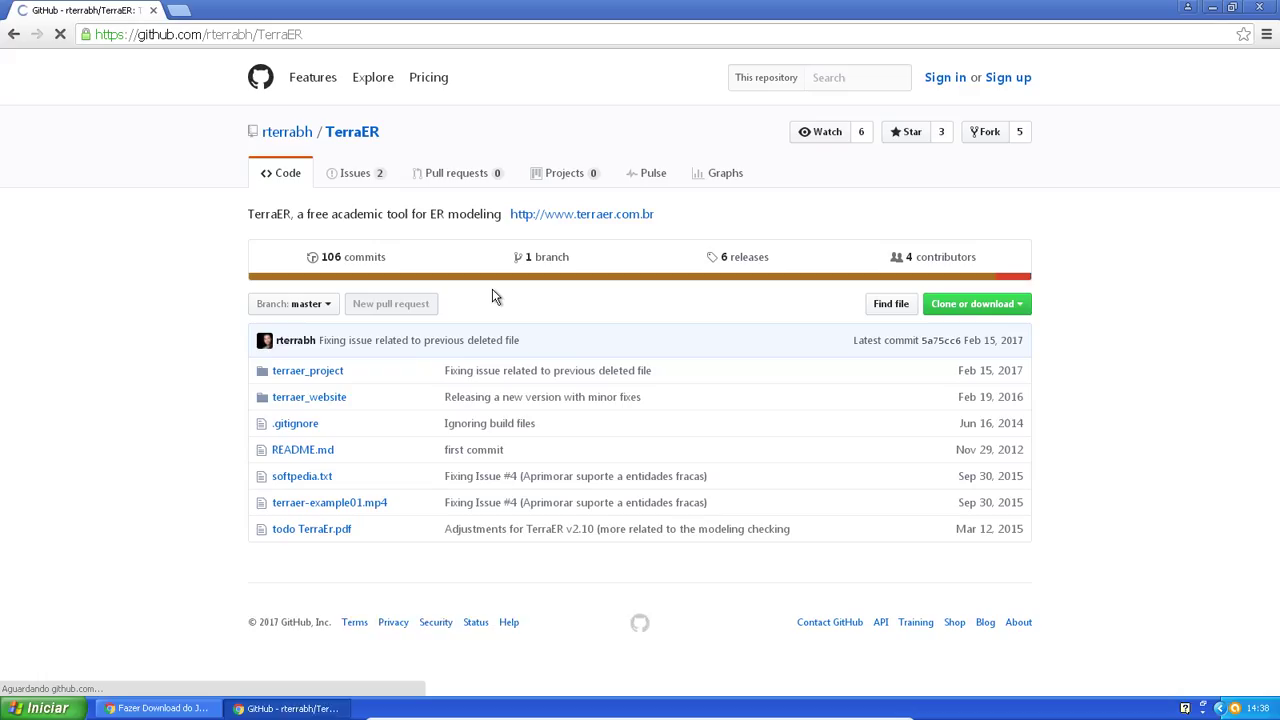
Download TerraER2.23.jar from the repository's terraer_project/dist folder and keep the file despite the security warning.
left_click(316, 372)
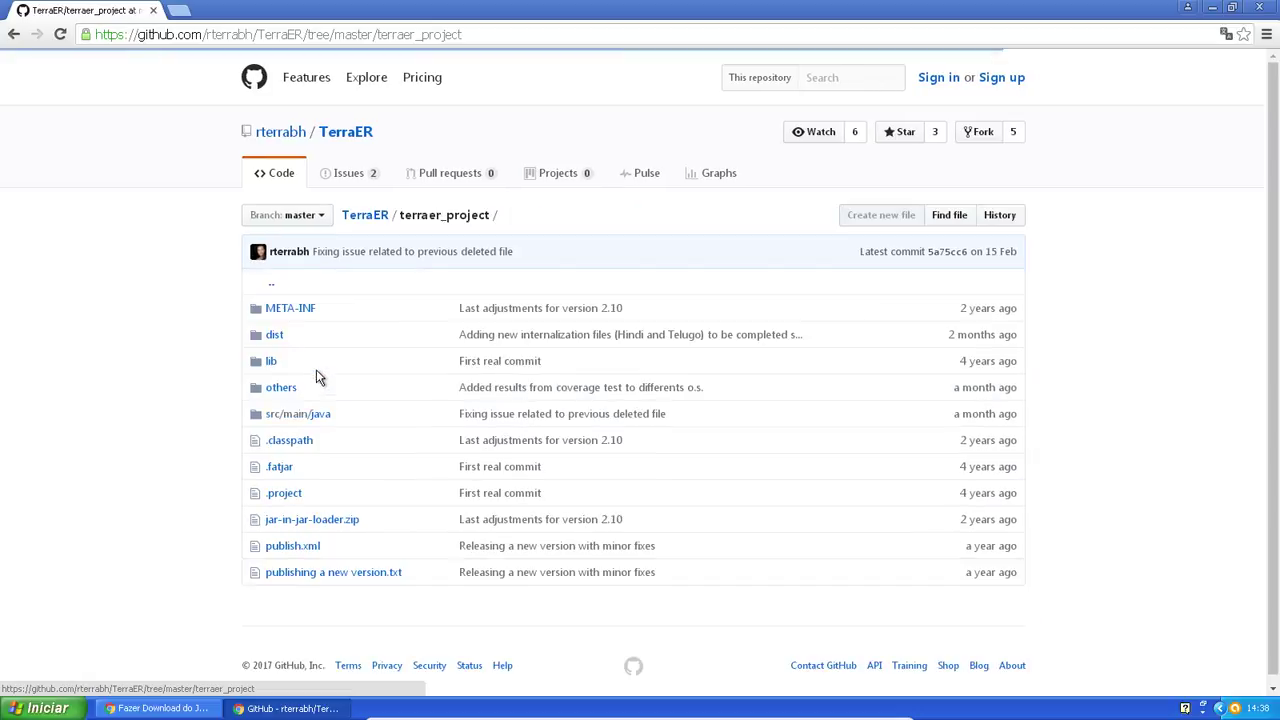
left_click(276, 338)
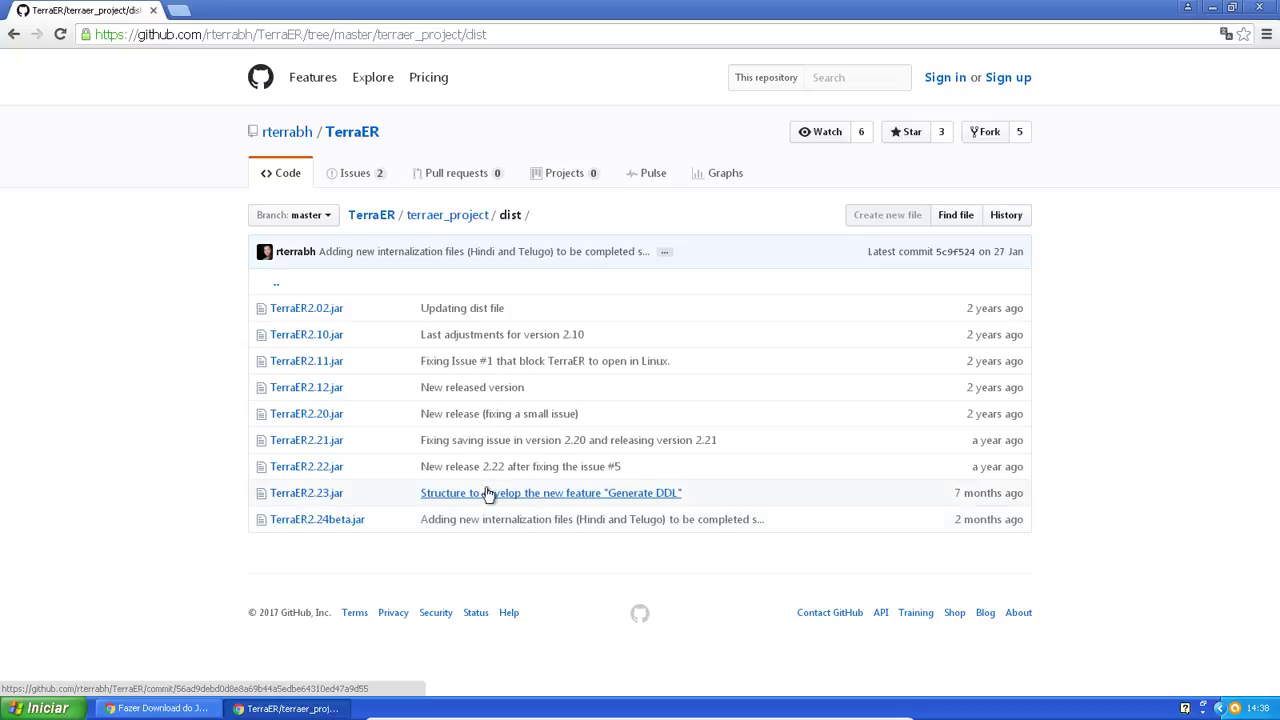
left_click(312, 497)
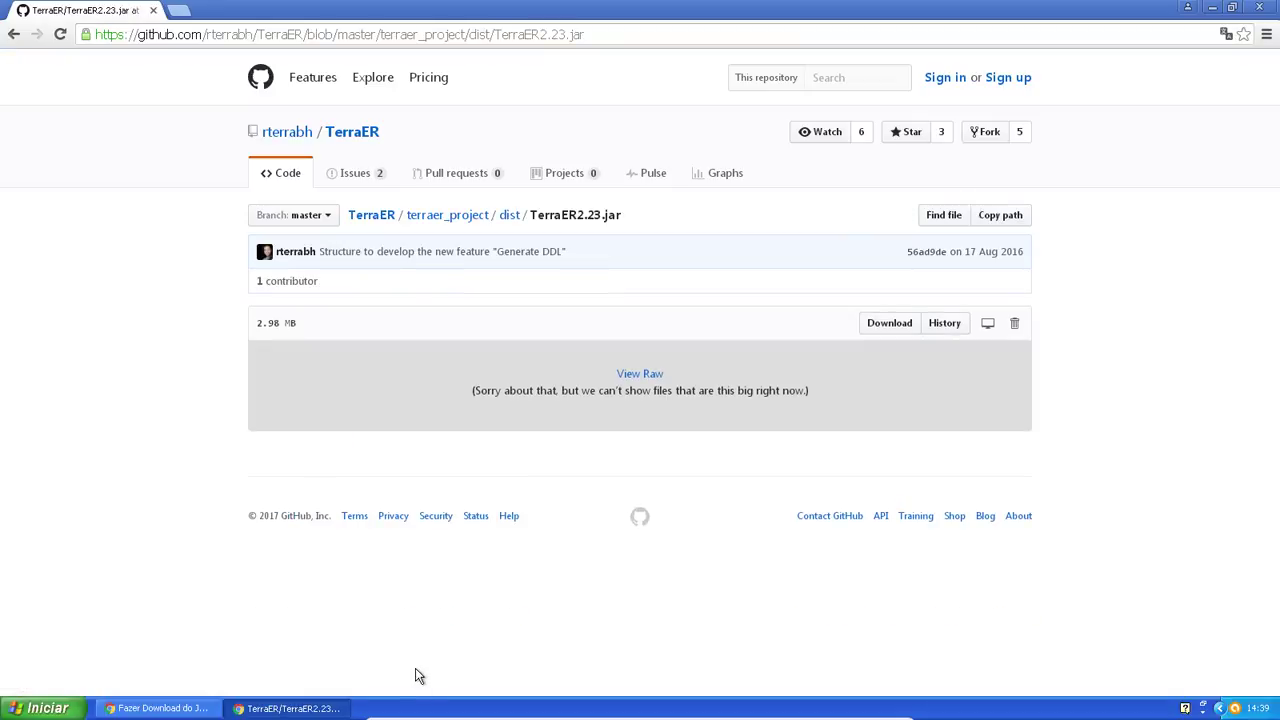
left_click(903, 331)
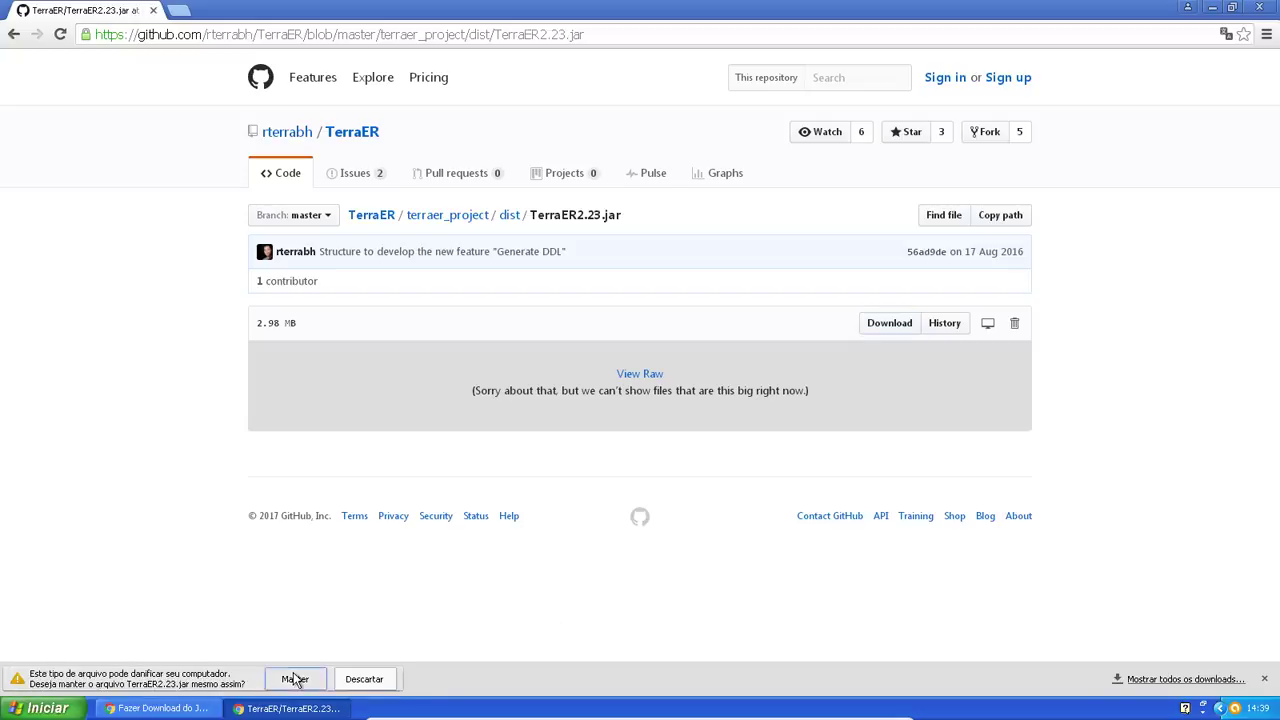
left_click(295, 680)
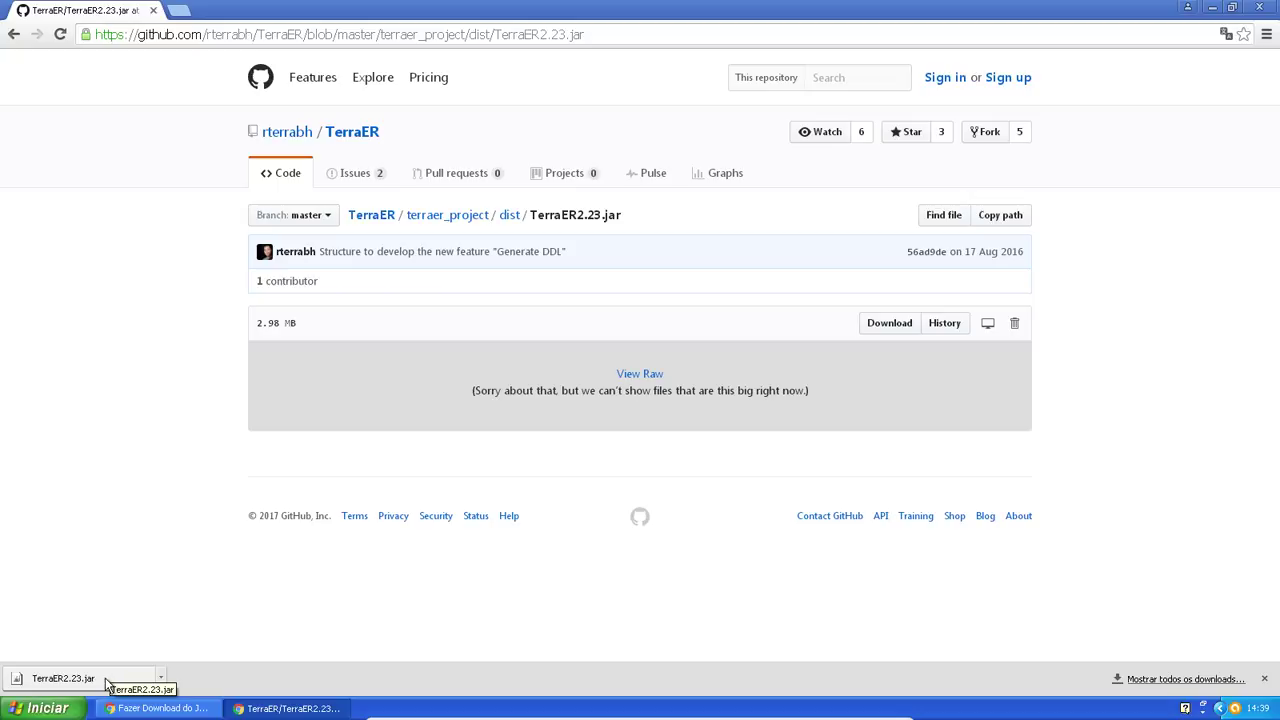
Search for "install java jre" in a new tab and open the Portuguese Java download page.
left_click(178, 10)
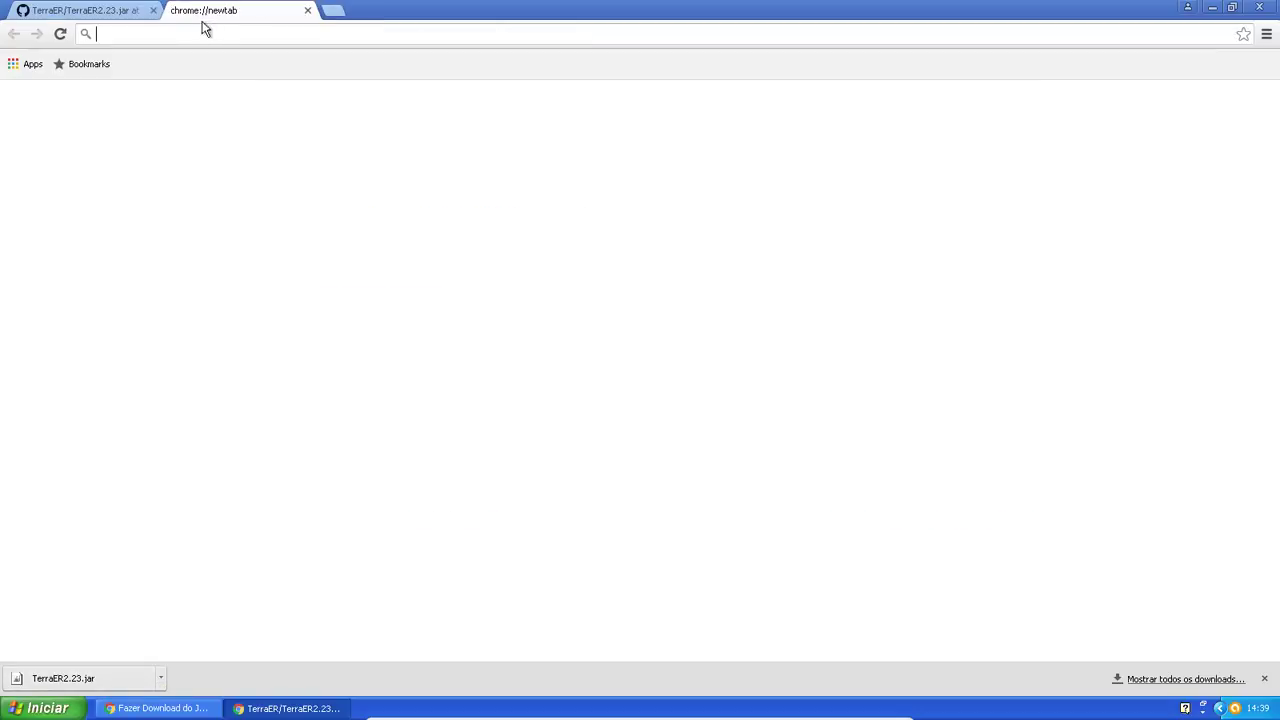
type("d")
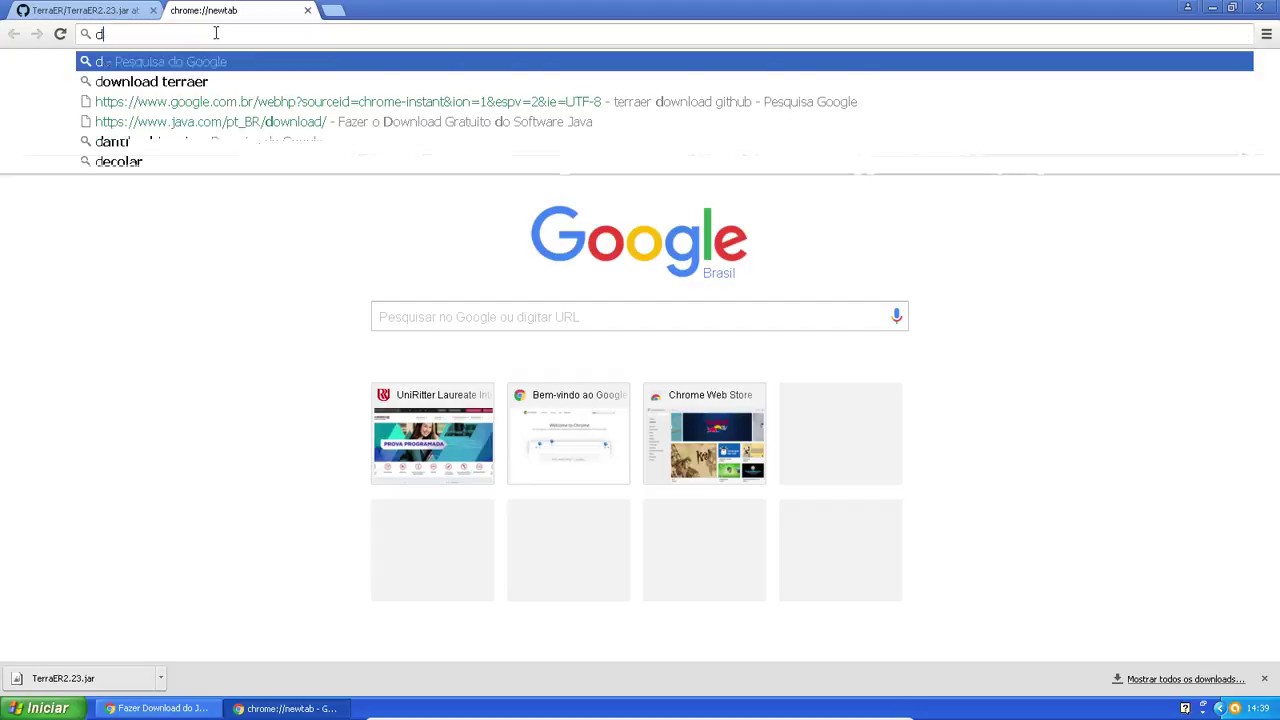
key("BackSpace")
type("install java jre")
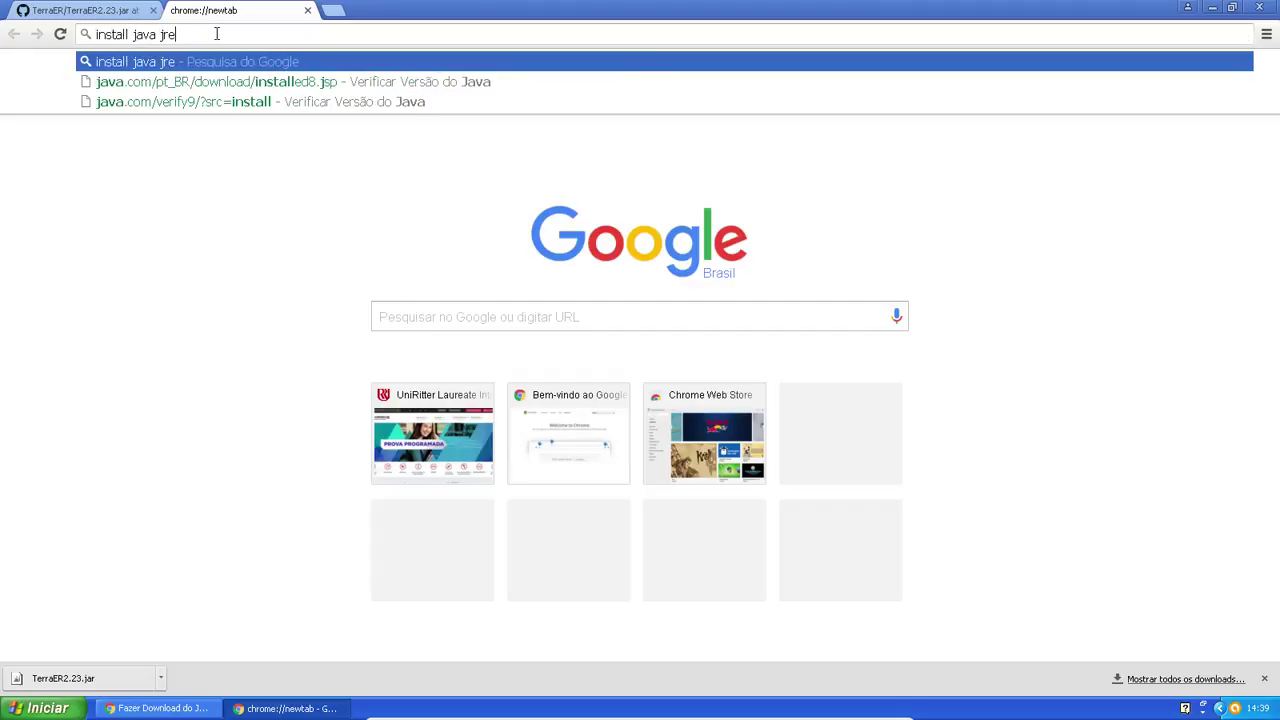
key("Return")
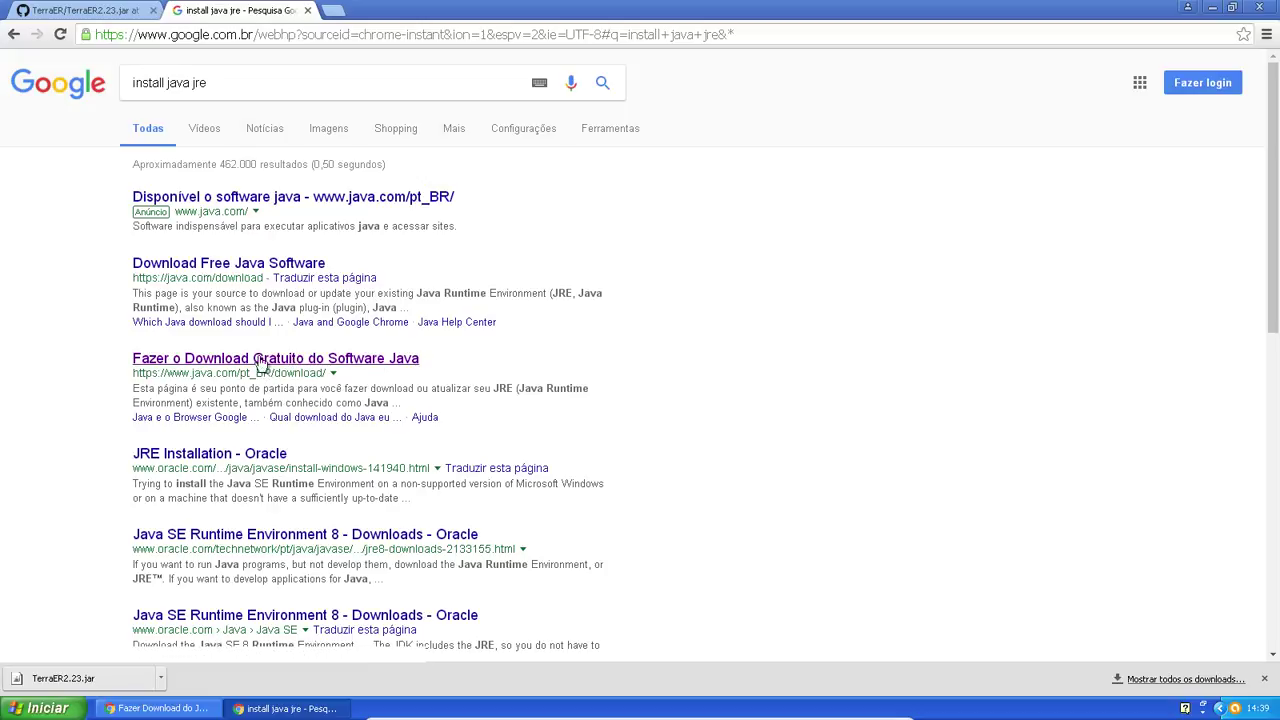
left_click(214, 360)
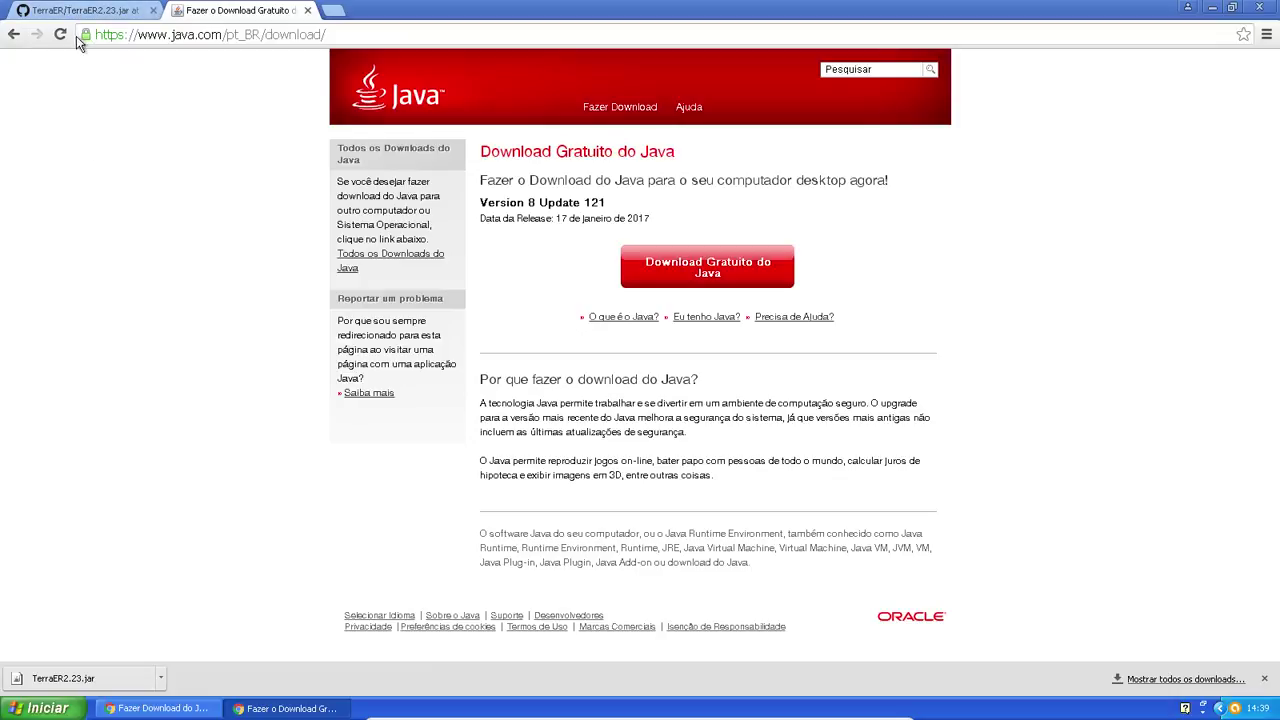
Launch the downloaded TerraER2.23.jar and add an entity named Funcionario to the empty diagram.
left_click(72, 679)
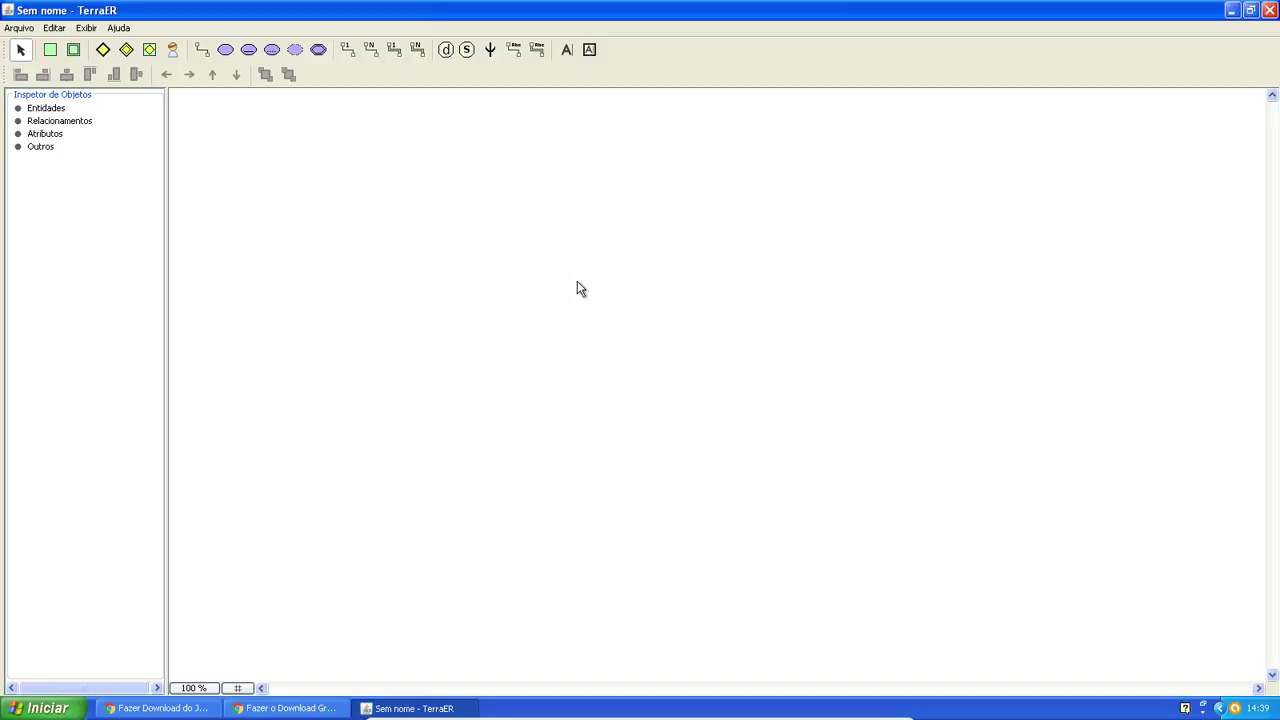
left_click(51, 55)
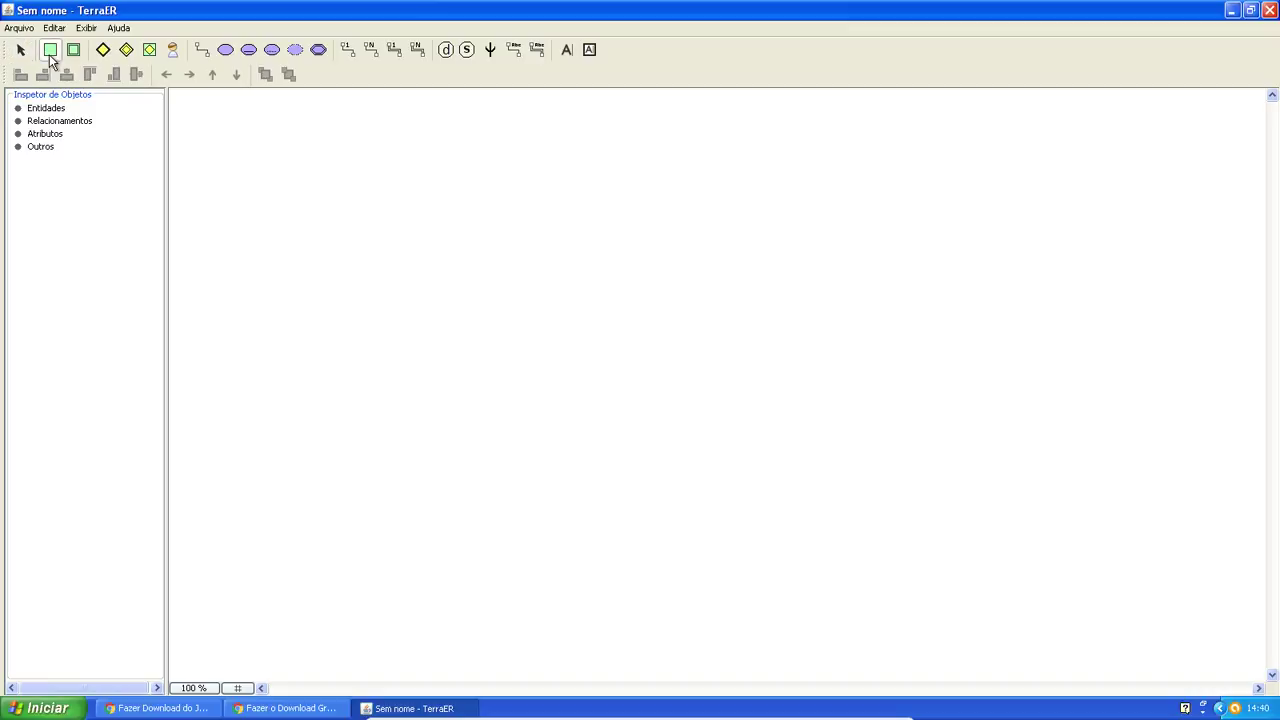
left_click(311, 150)
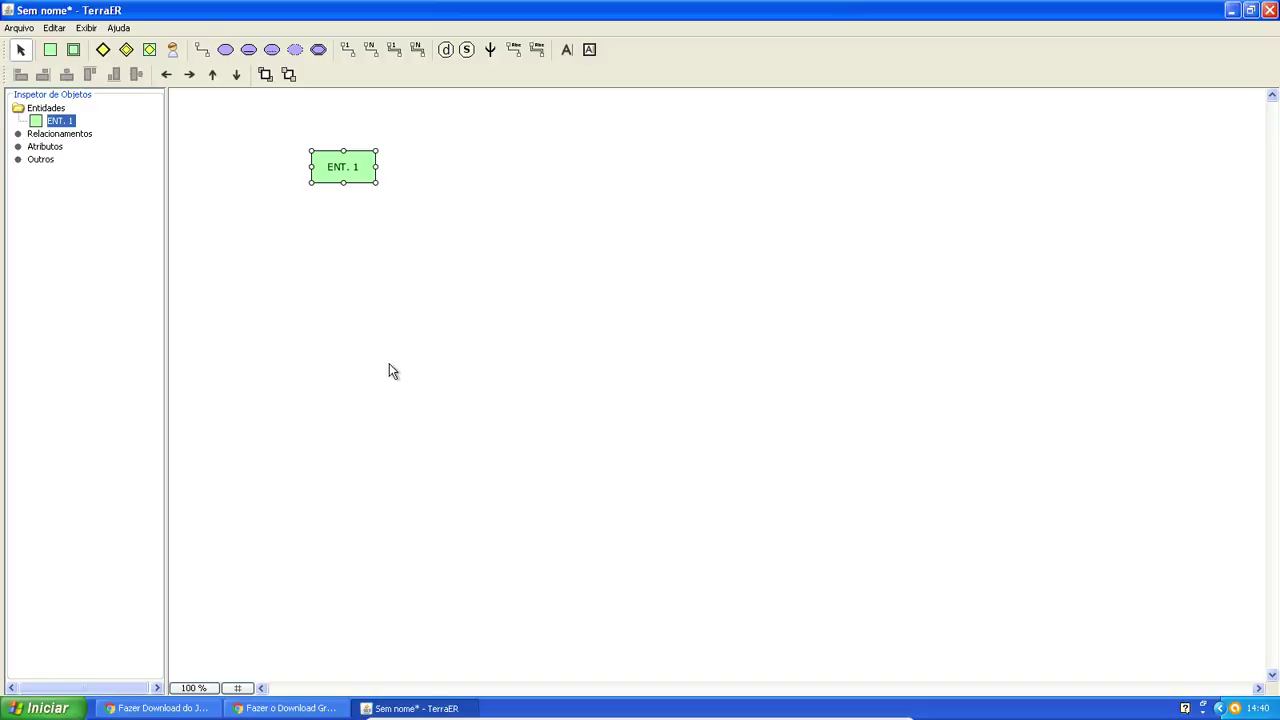
double_click(333, 172)
type("Funcionario")
key("Return")
Reposition the Funcionario entity in the upper-left area of the canvas, leaving room above it.
left_click_drag(357, 166, 282, 232)
left_click(415, 208)
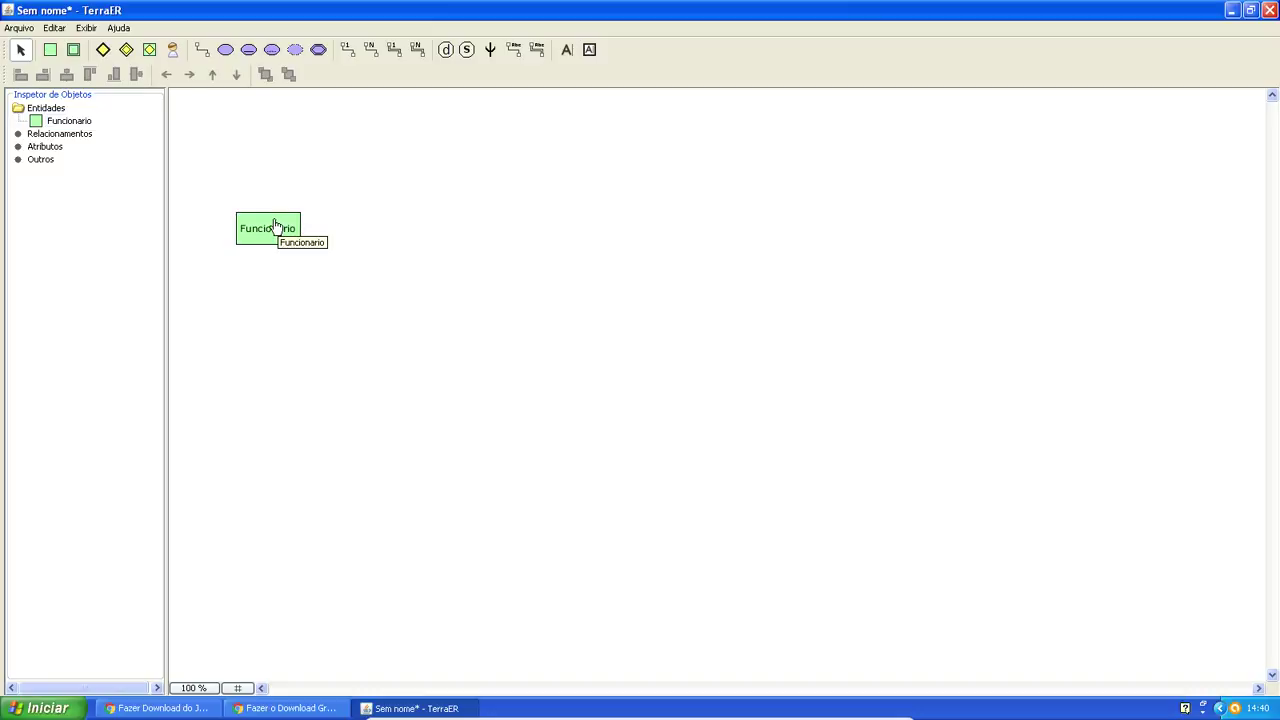
left_click_drag(275, 222, 308, 178)
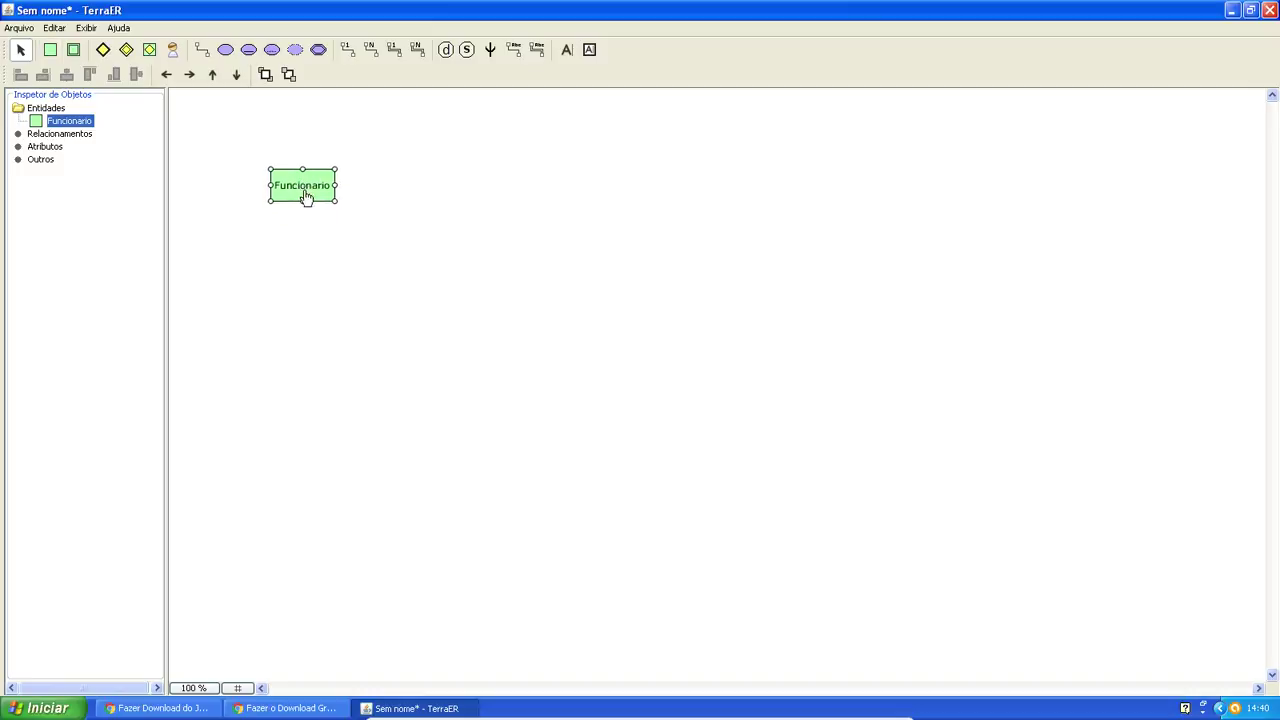
left_click_drag(306, 197, 322, 214)
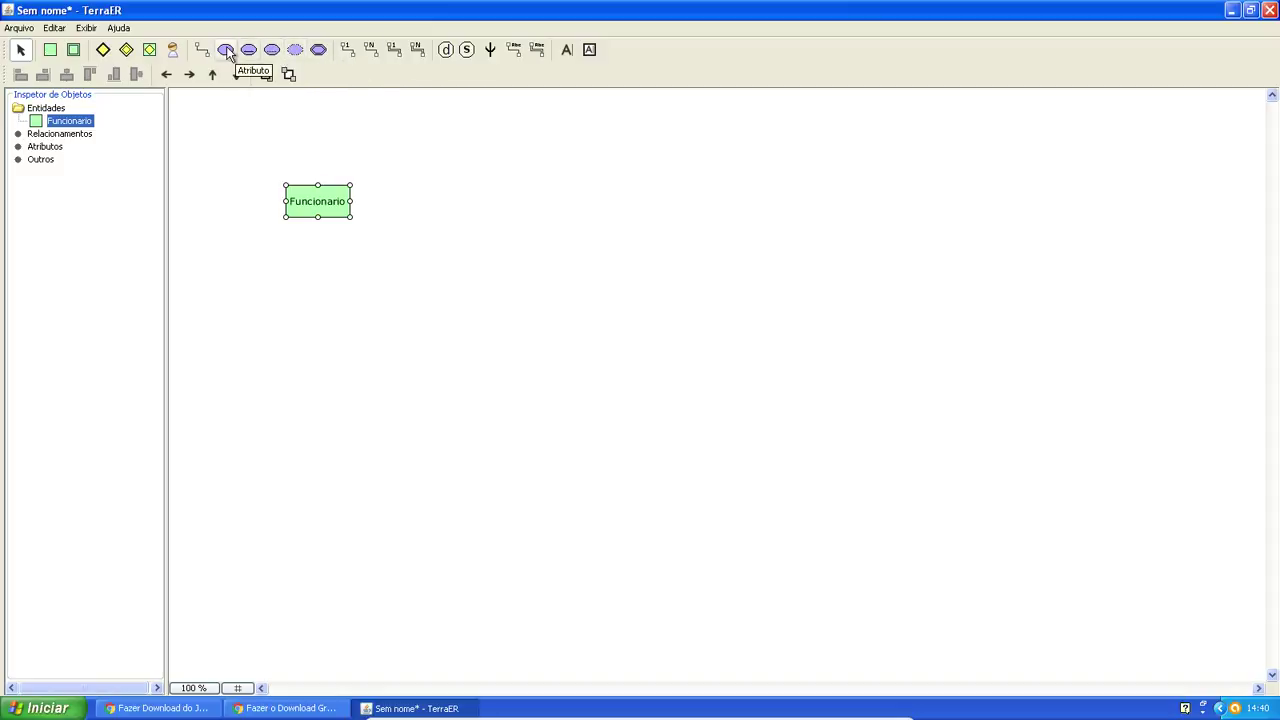
left_click_drag(330, 215, 290, 223)
left_click(309, 129)
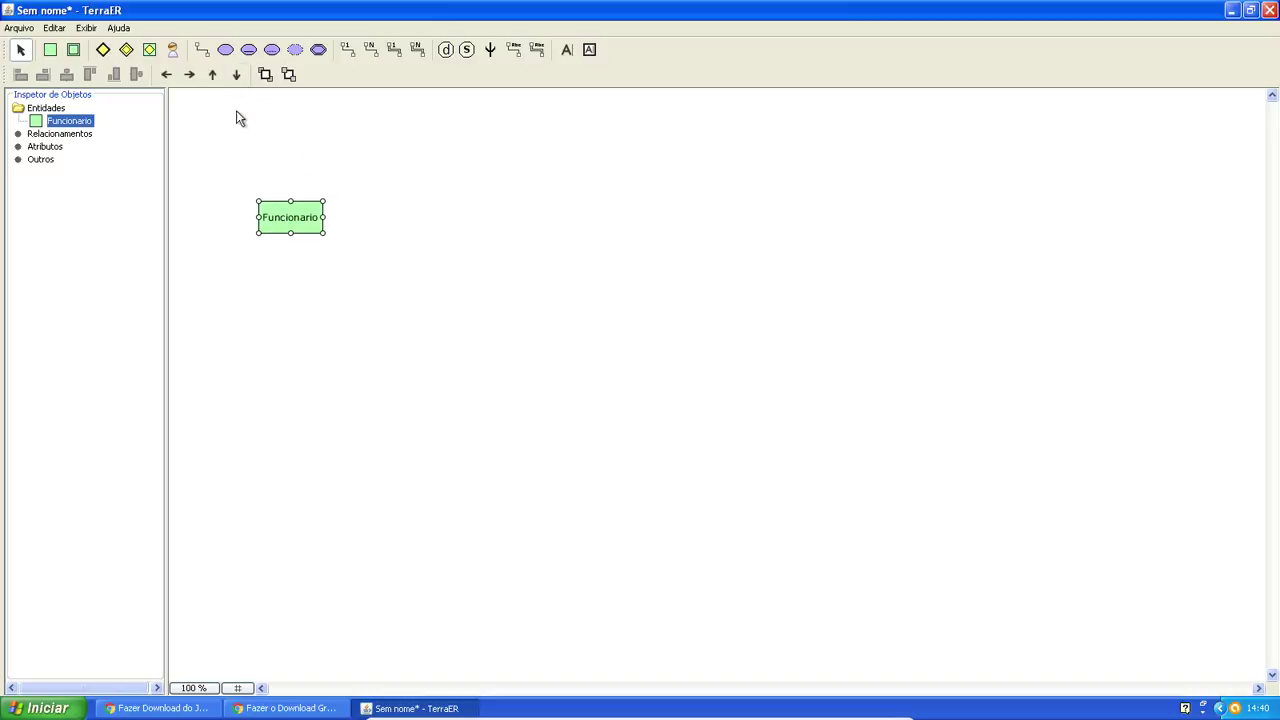
Add a regular attribute named matricula and place it above and slightly left of the Funcionario entity.
left_click(225, 50)
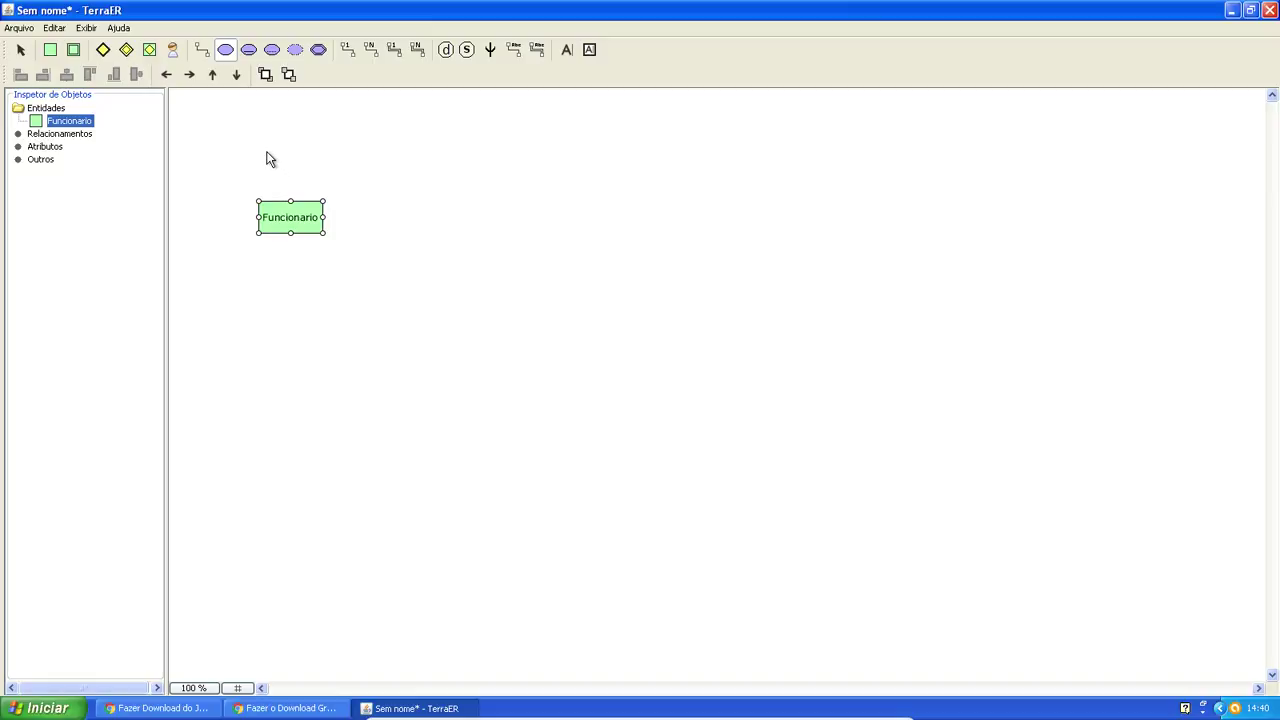
left_click(268, 158)
double_click(320, 162)
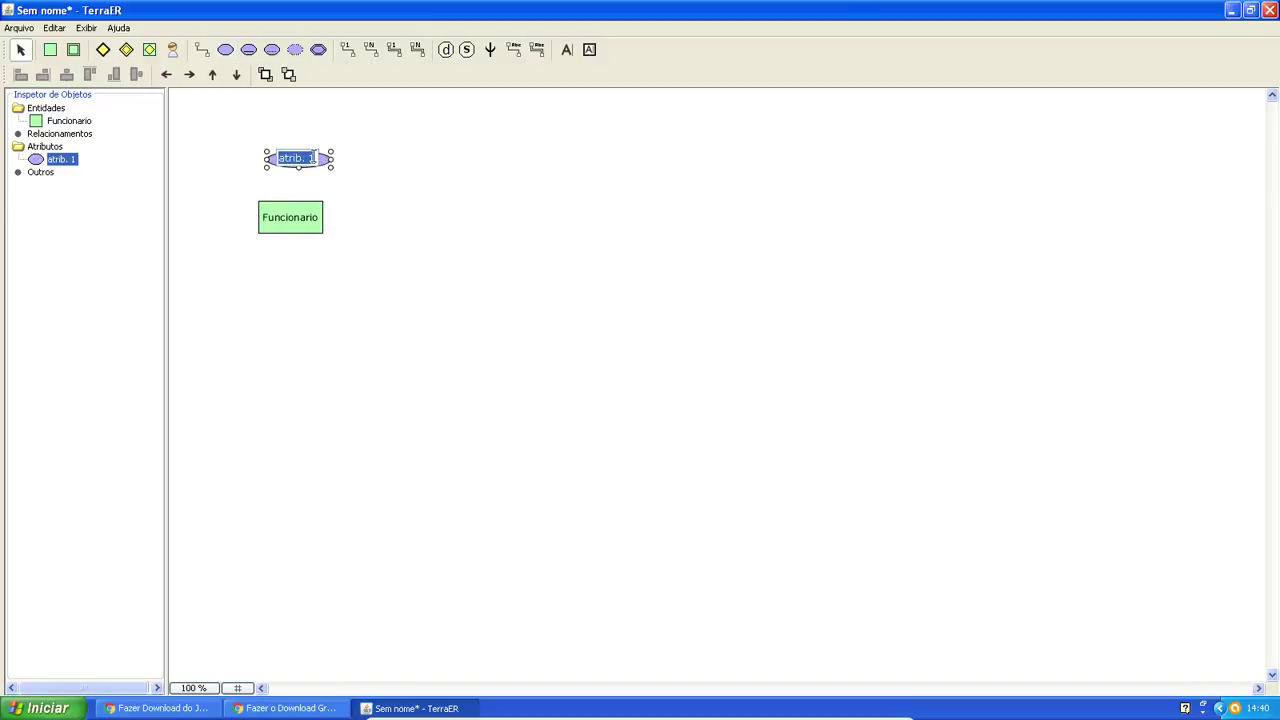
type("materia")
type("ricula")
left_click(237, 185)
left_click_drag(298, 160, 258, 140)
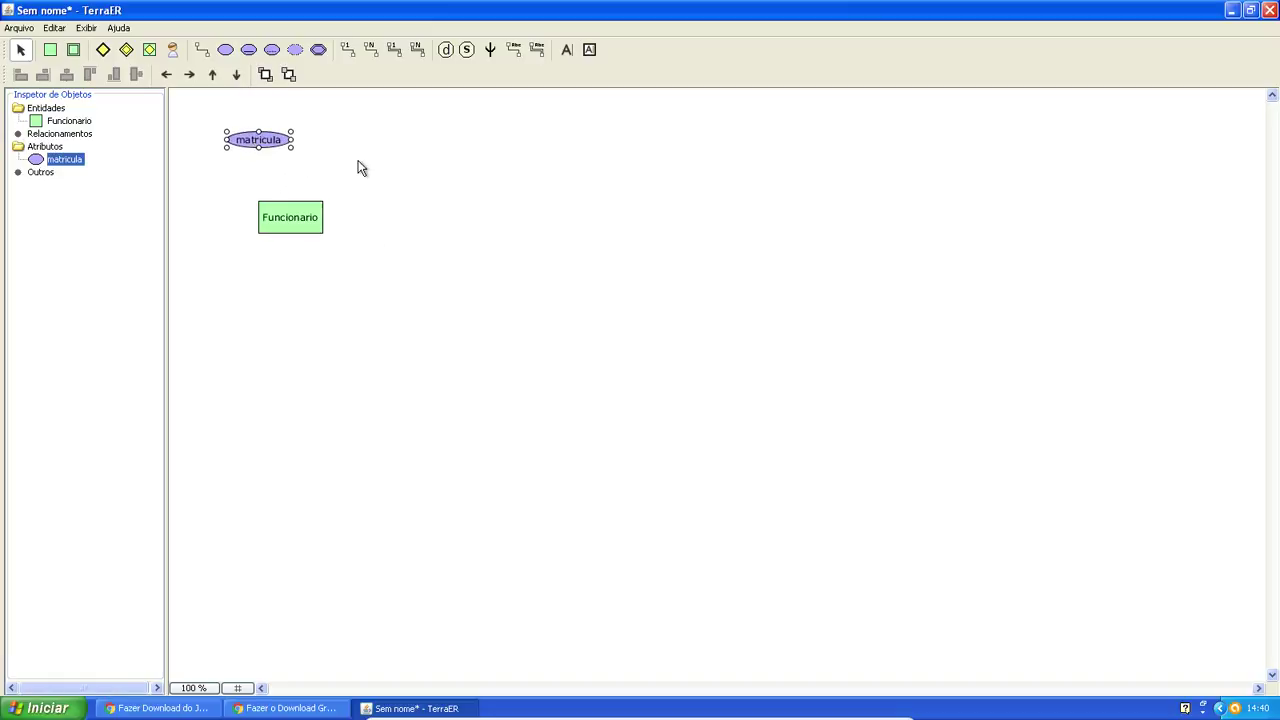
left_click(359, 166)
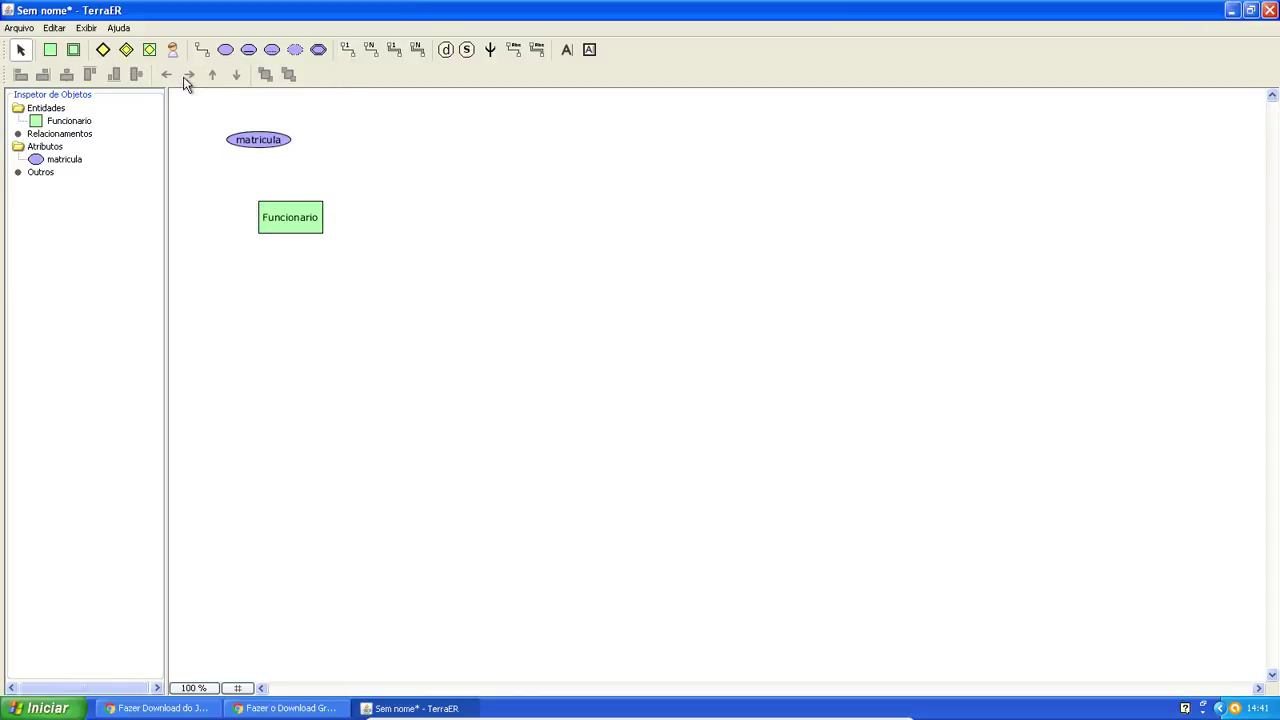
Connect the matricula attribute to the Funcionario entity and move matricula to the entity's upper right.
left_click(199, 51)
left_click_drag(253, 145, 281, 207)
left_click_drag(265, 145, 381, 147)
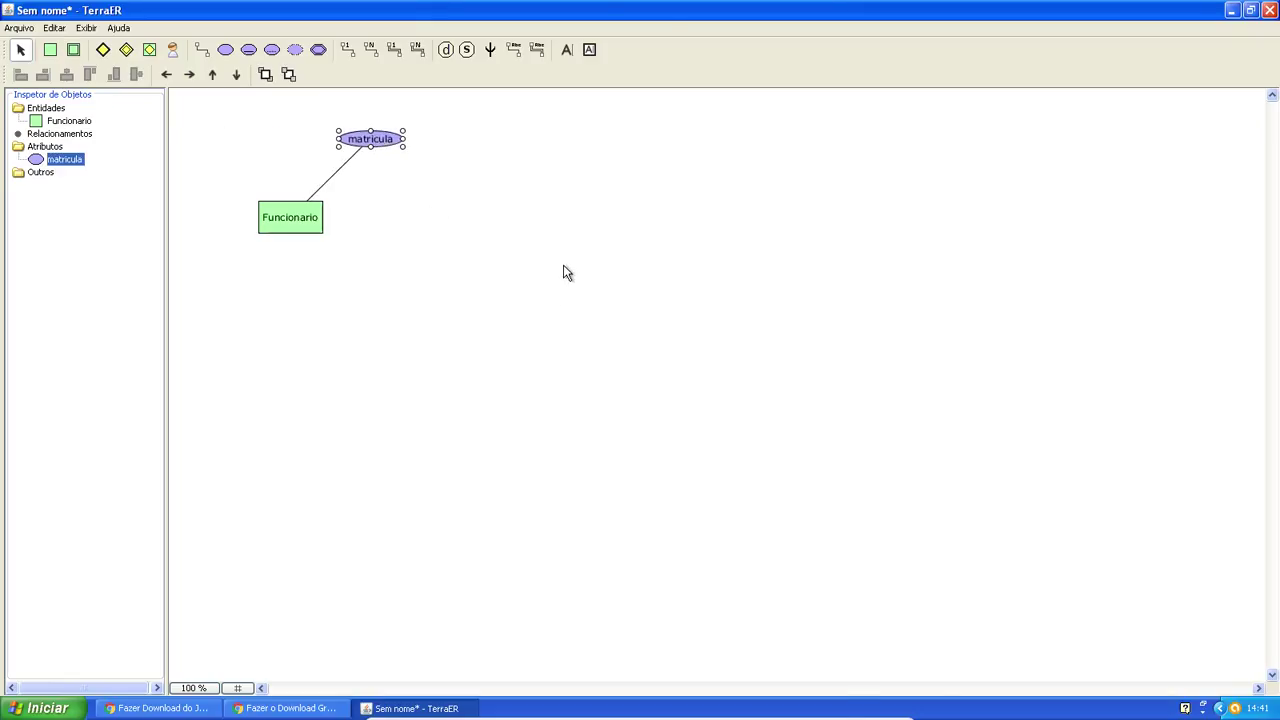
left_click(562, 272)
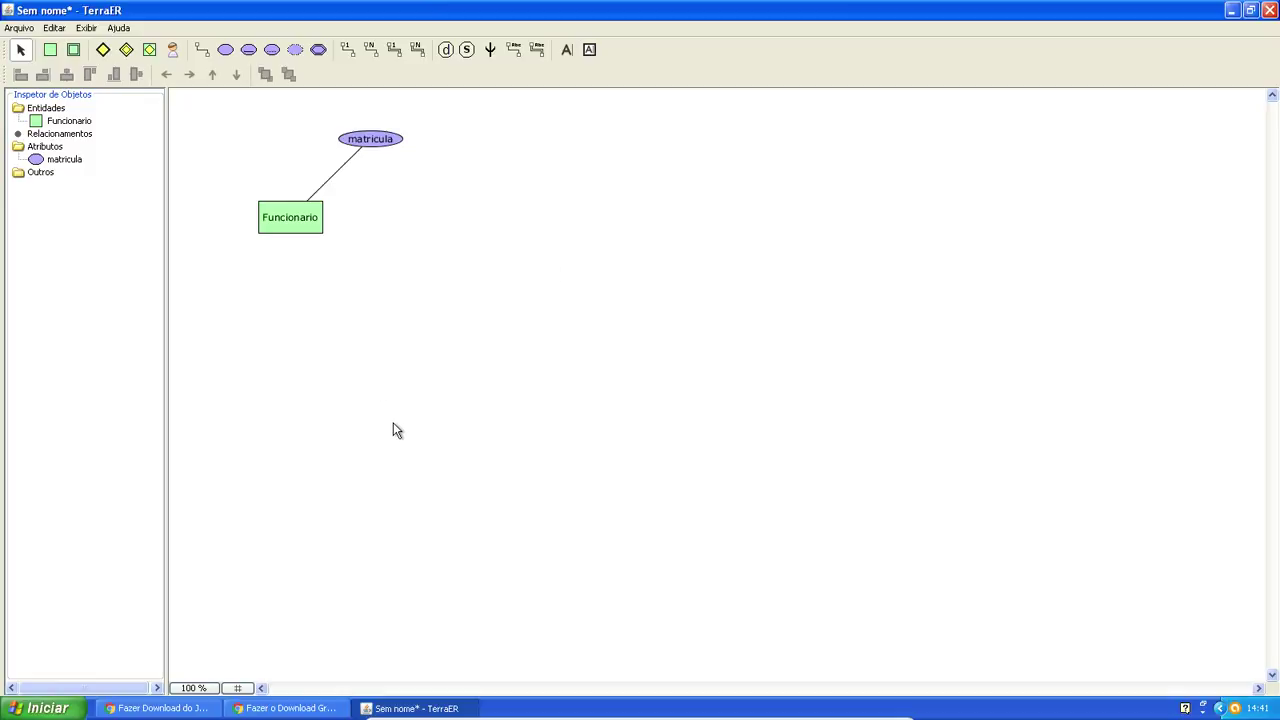
Add a key attribute named codigo above the Funcionario entity, to the left of matricula.
left_click(250, 55)
left_click(240, 139)
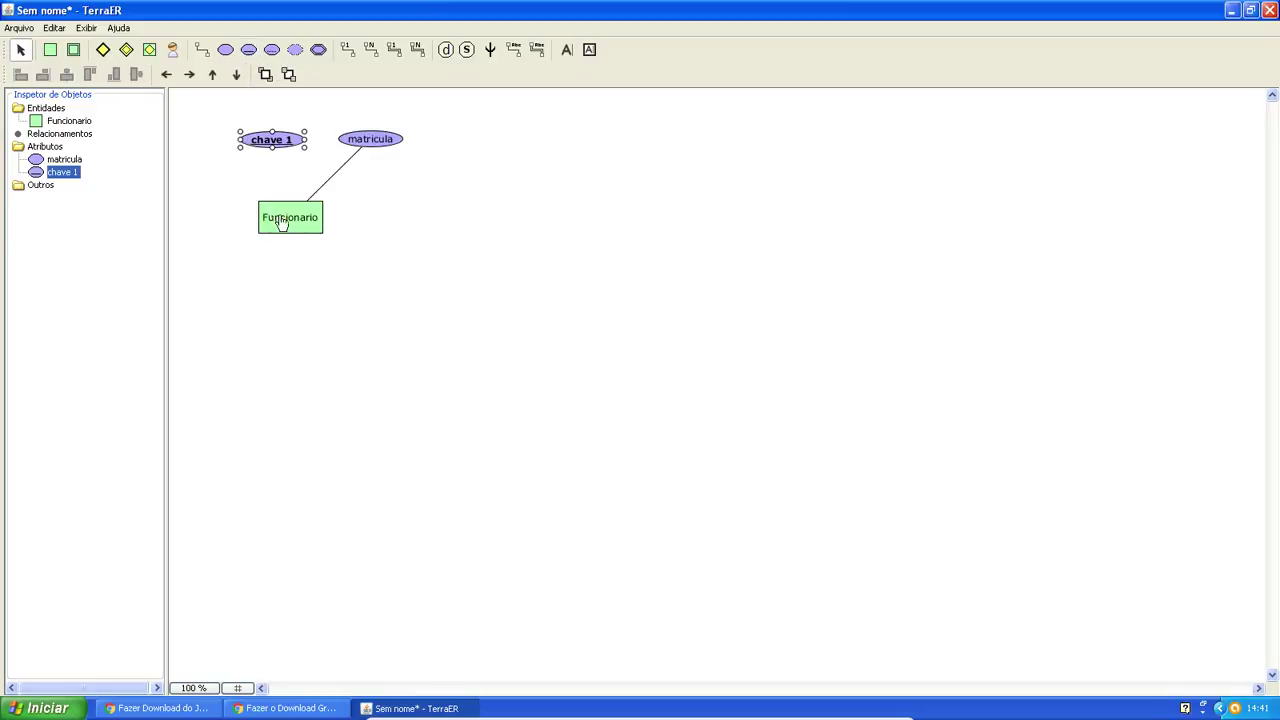
double_click(281, 144)
type("codigo")
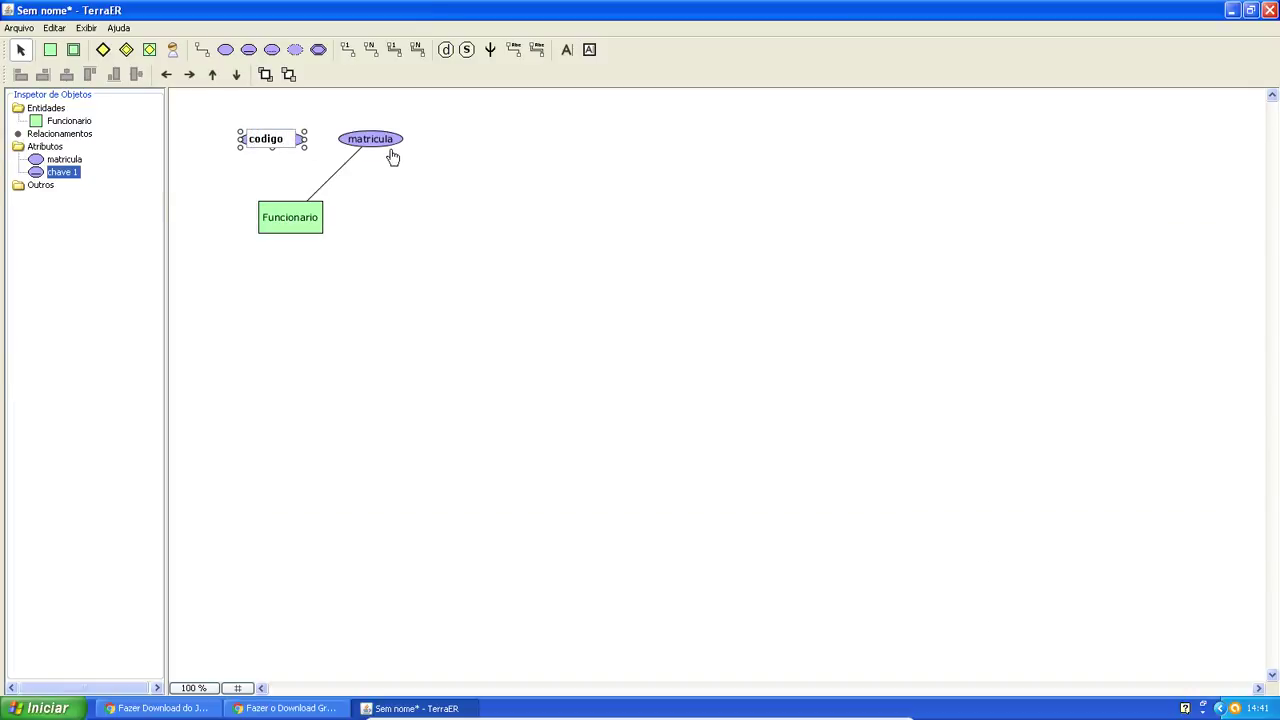
left_click(443, 186)
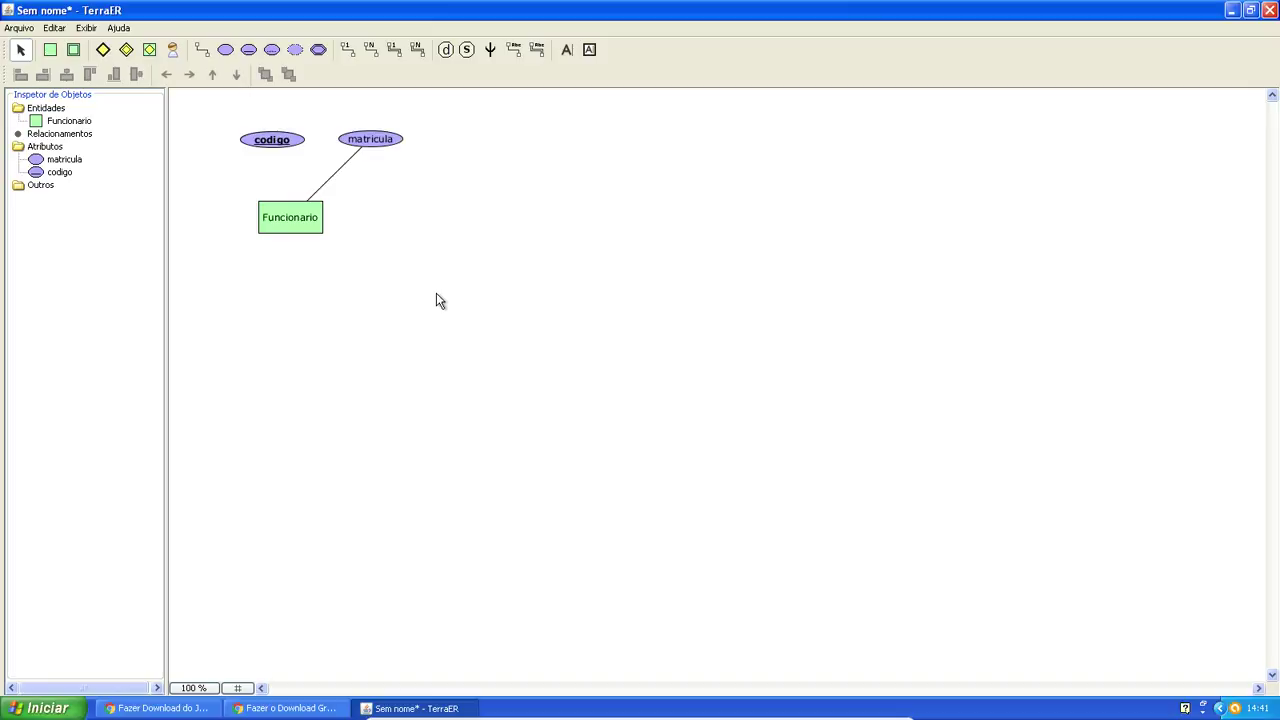
Connect the codigo key attribute to Funcionario and align codigo and matricula side by side above the entity.
left_click(202, 50)
left_click_drag(263, 148, 289, 219)
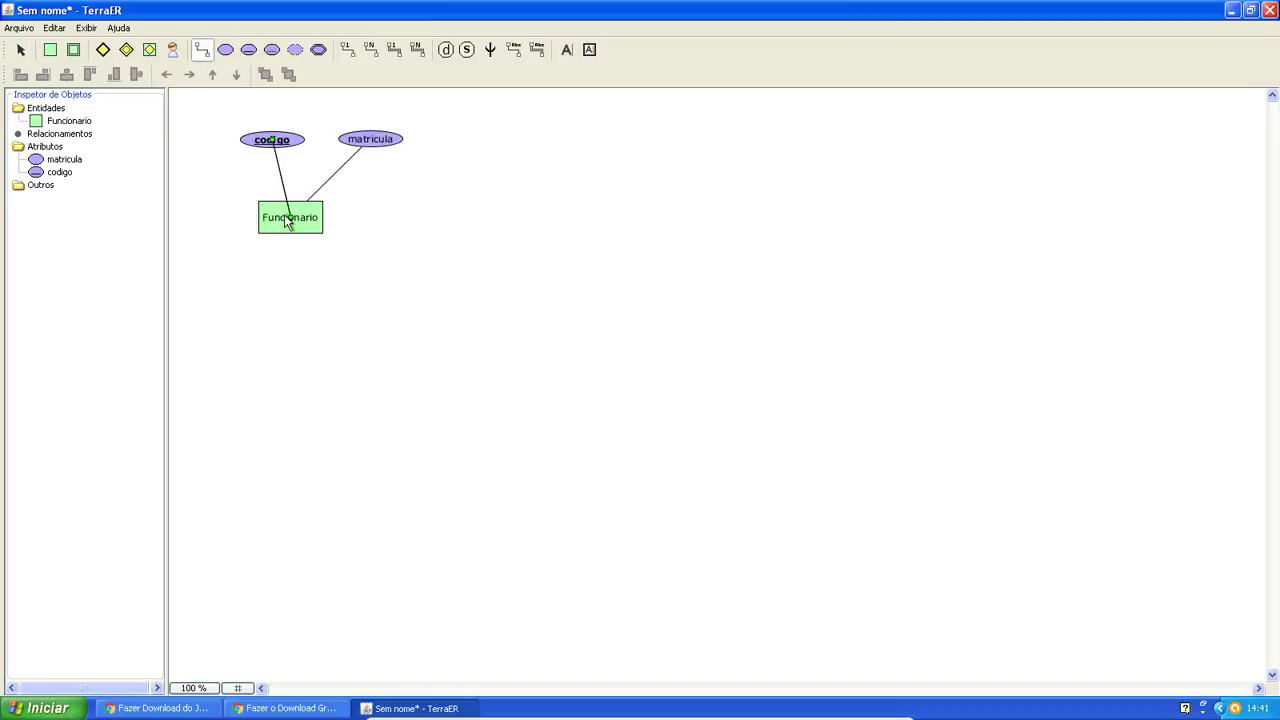
left_click_drag(277, 139, 261, 151)
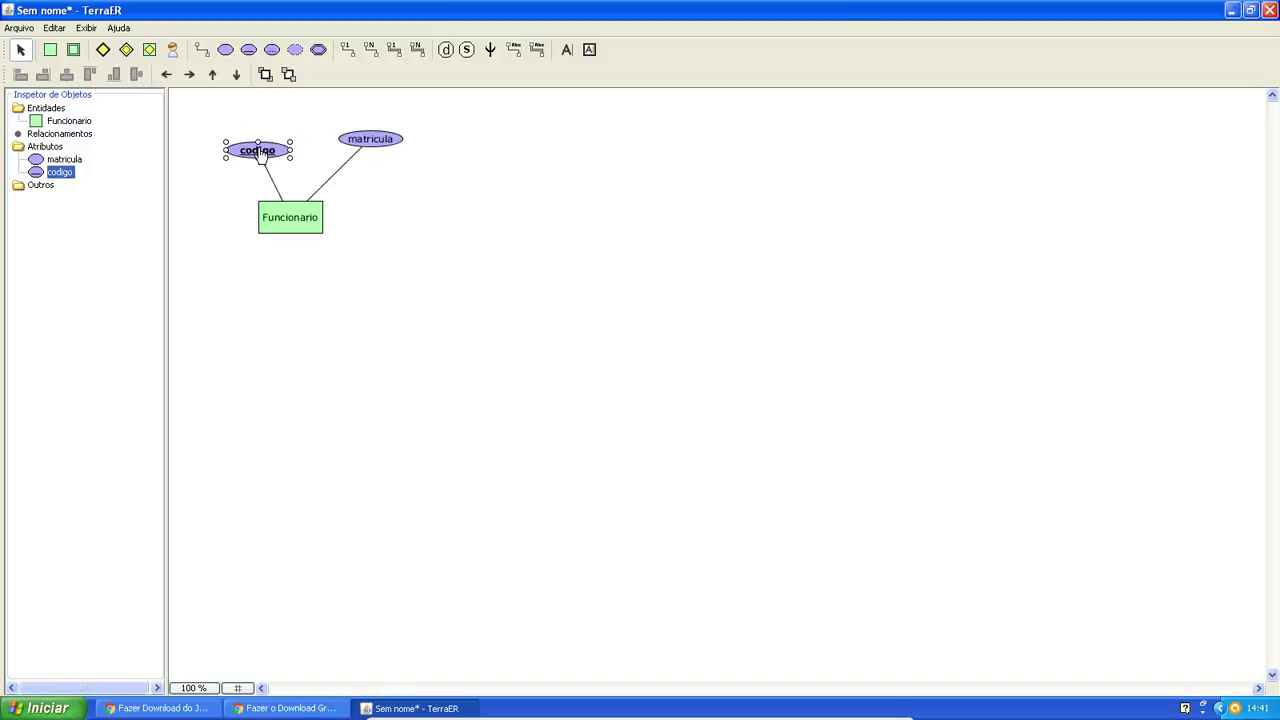
left_click_drag(361, 144, 347, 163)
left_click(468, 179)
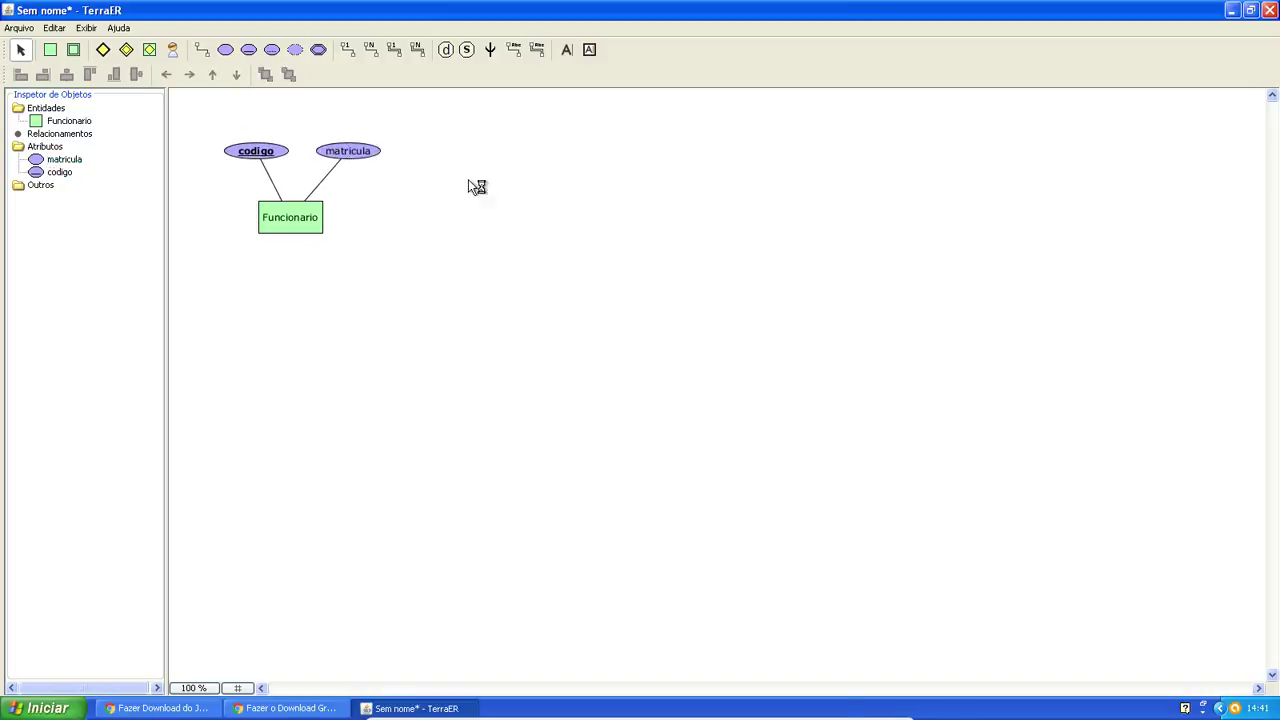
Add a regular attribute named nome to the right of matricula and connect it to the Funcionario entity.
left_click(225, 49)
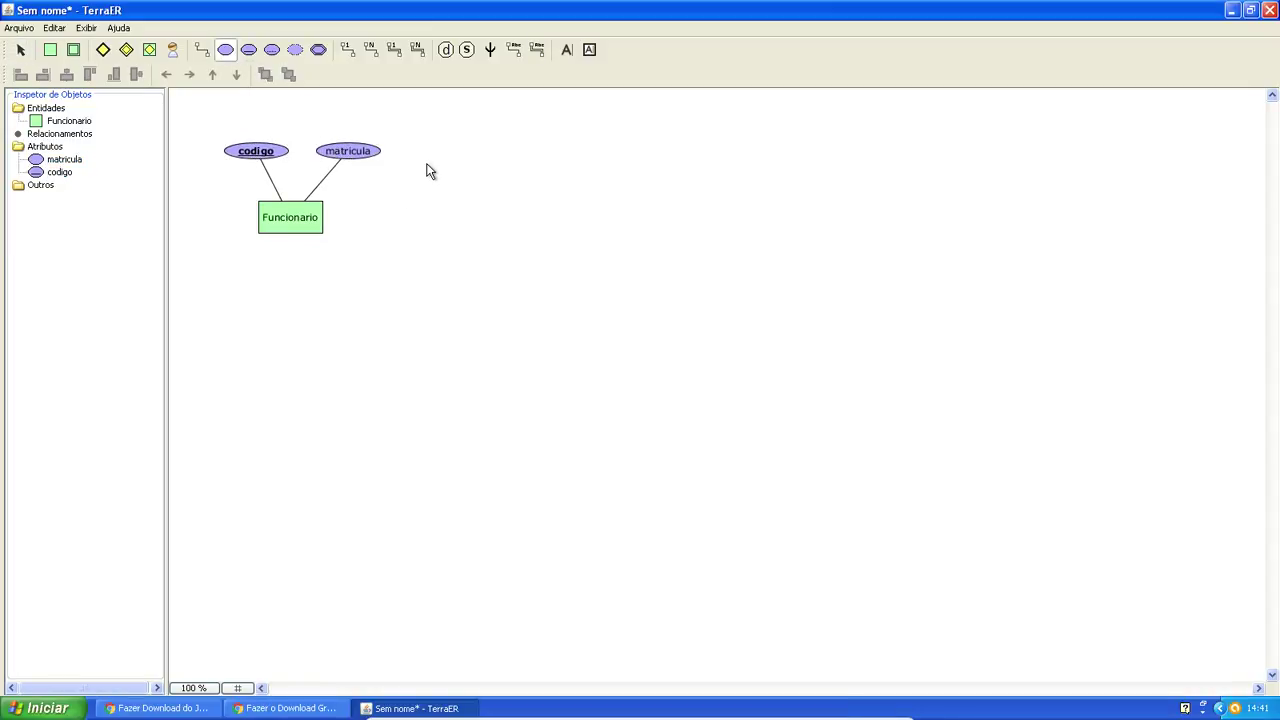
left_click(428, 170)
double_click(457, 172)
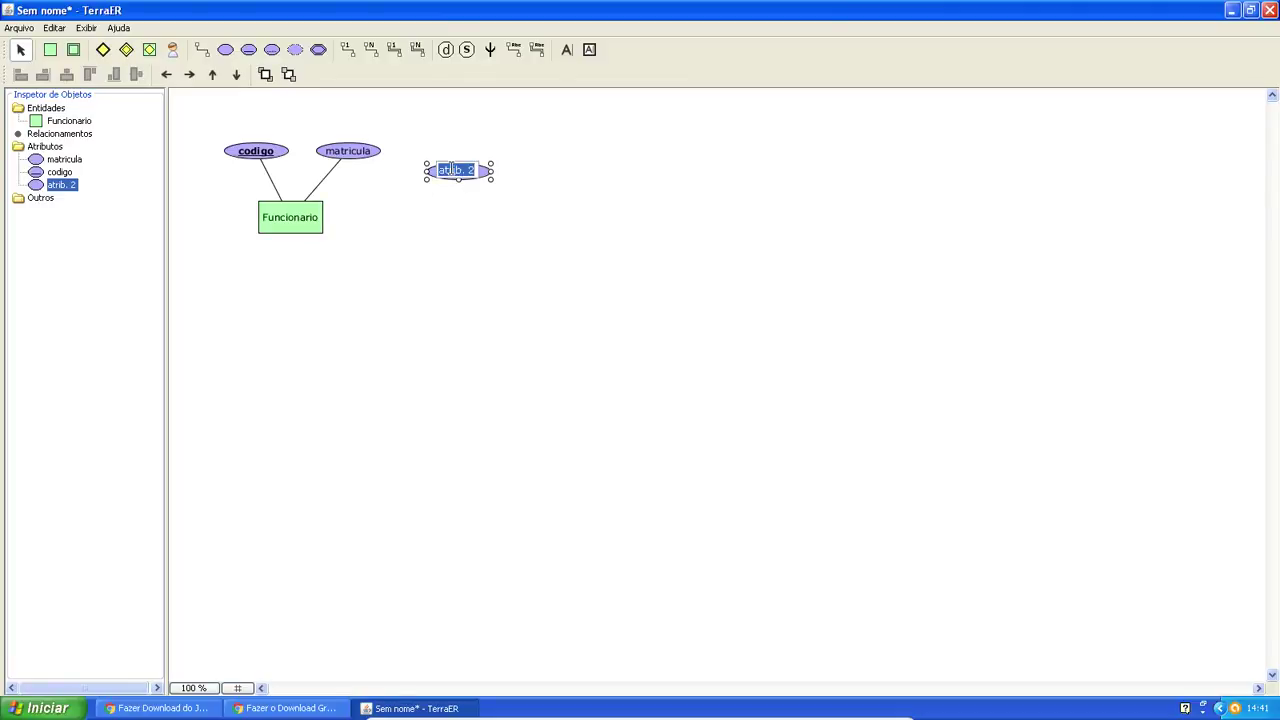
type("nome")
left_click(473, 269)
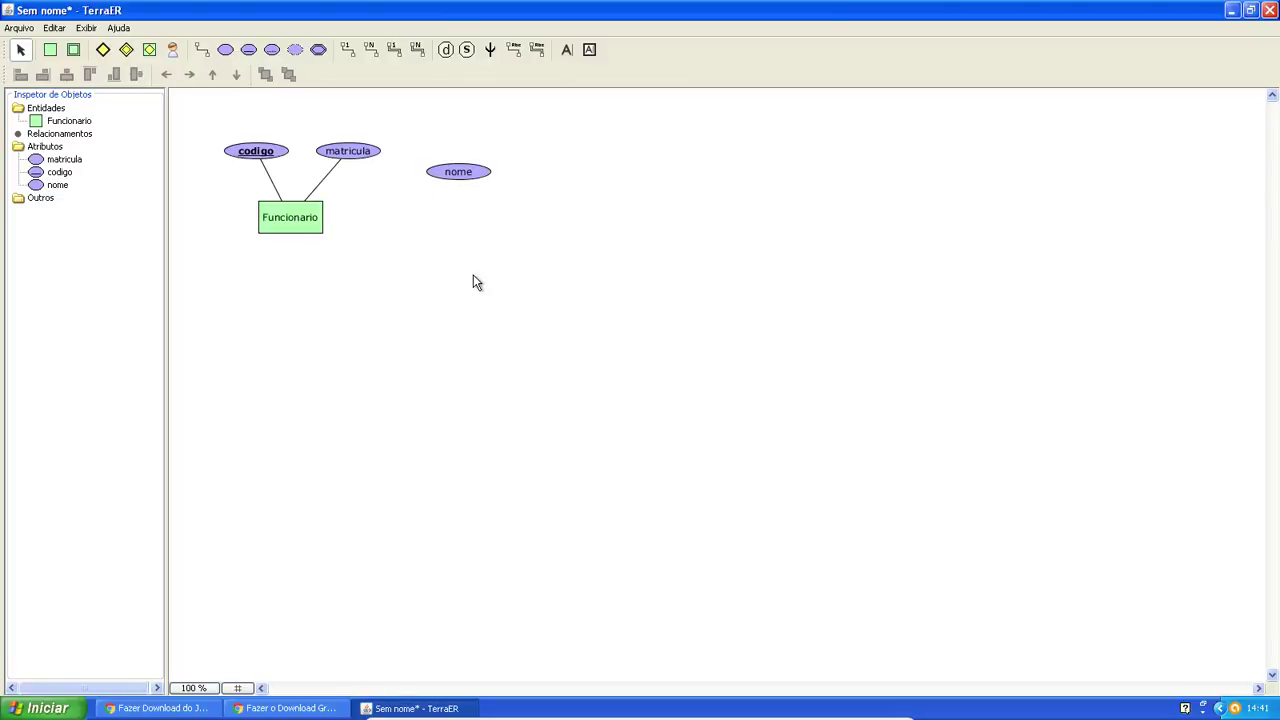
left_click(199, 50)
left_click_drag(452, 175, 315, 217)
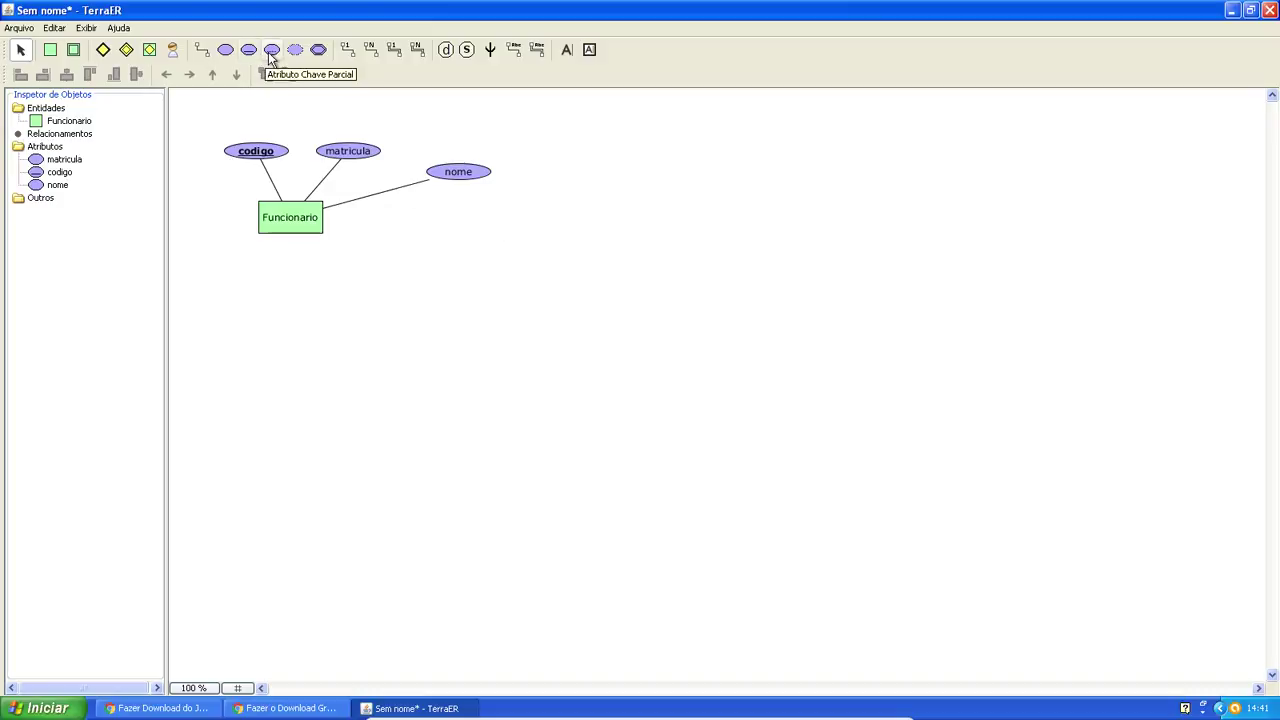
Rearrange codigo, matricula and nome into a spaced row above the Funcionario entity.
left_click(269, 55)
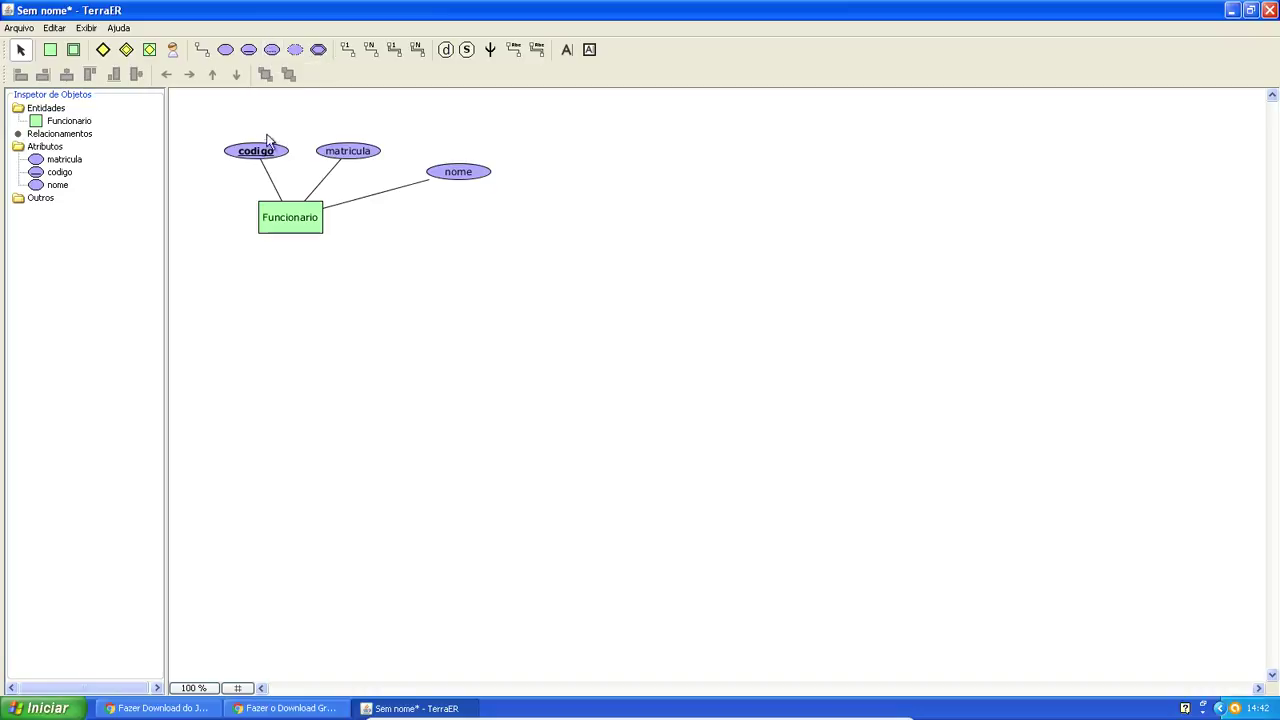
left_click_drag(264, 155, 244, 138)
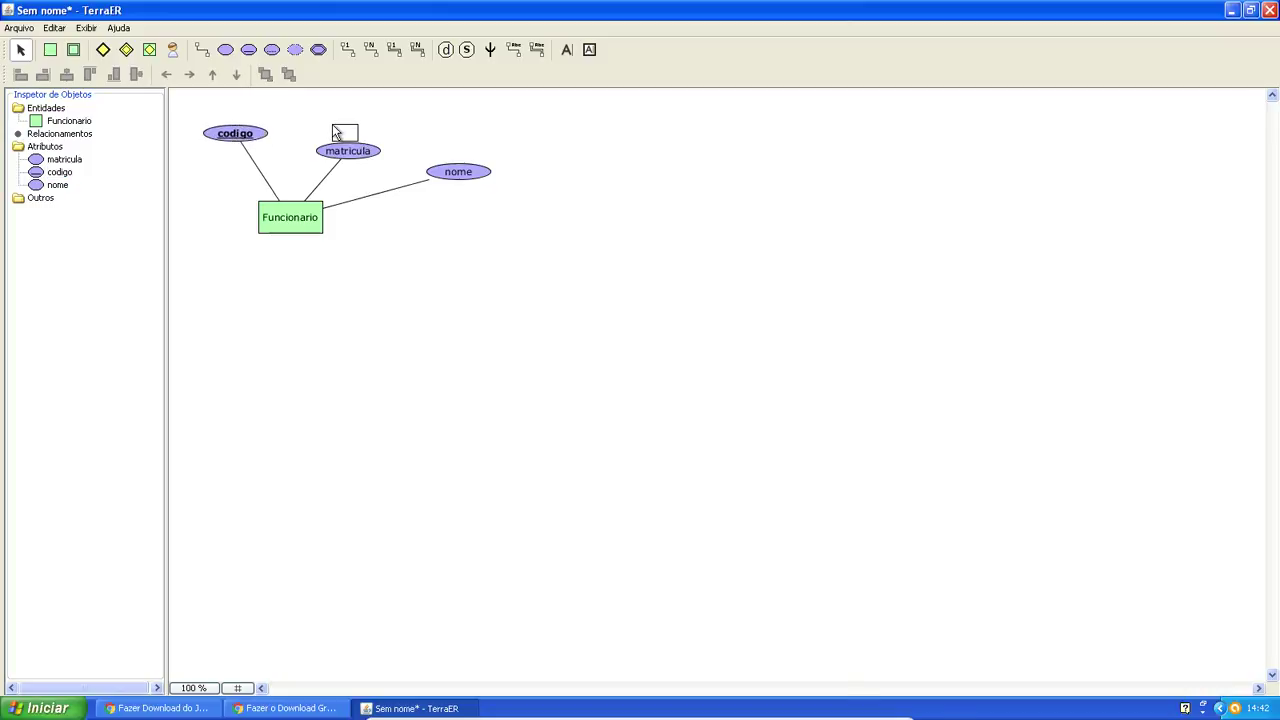
left_click_drag(360, 150, 323, 138)
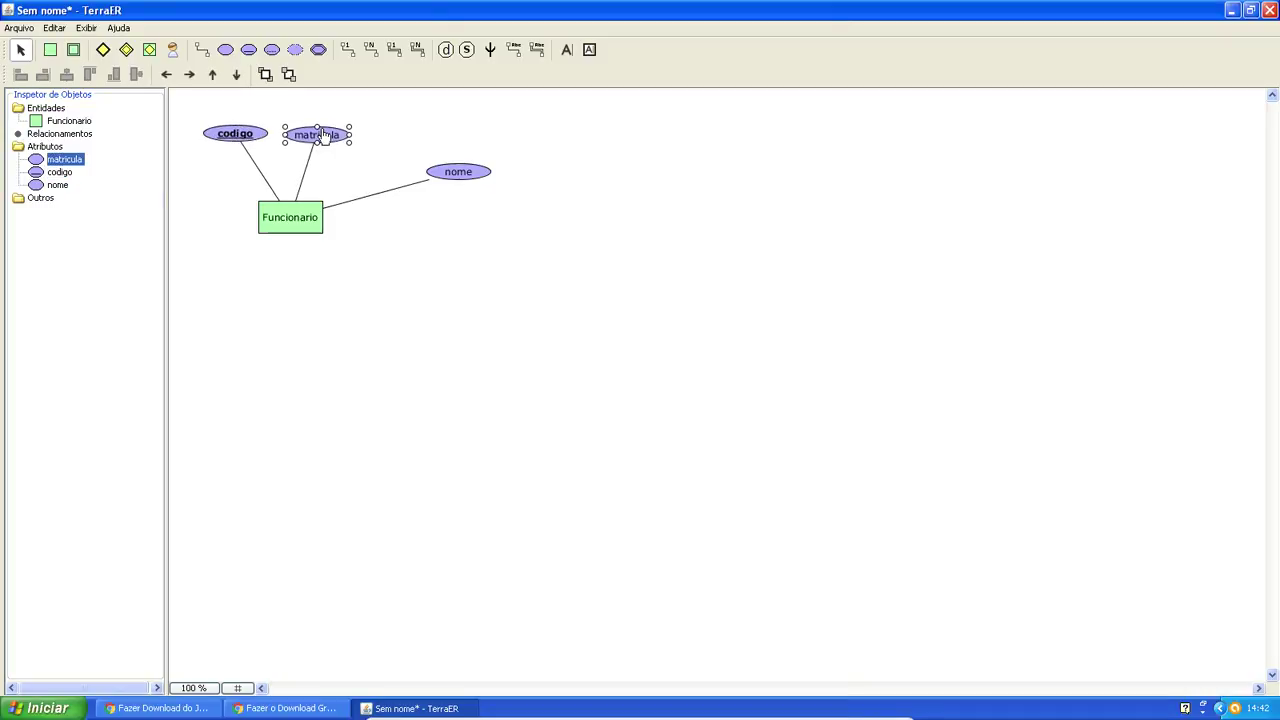
left_click_drag(458, 176, 405, 141)
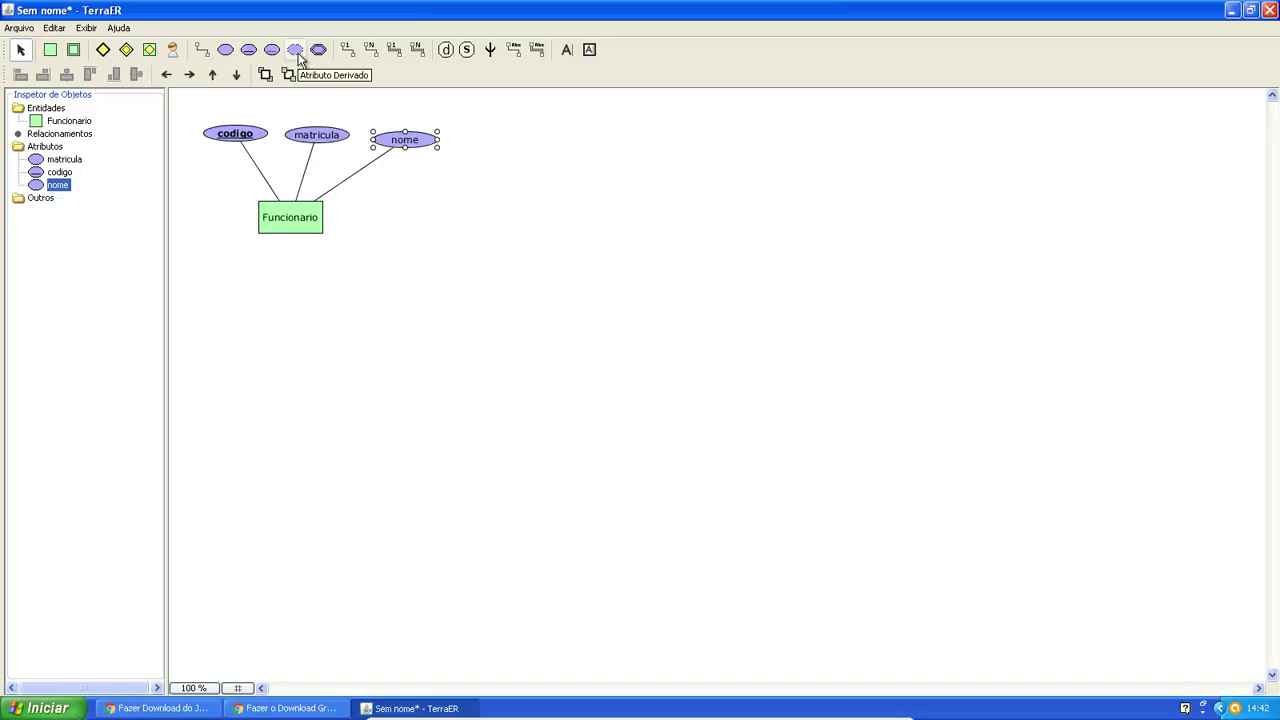
Add a regular attribute named dataNascimento to the right of the Funcionario entity, below nome.
left_click(225, 49)
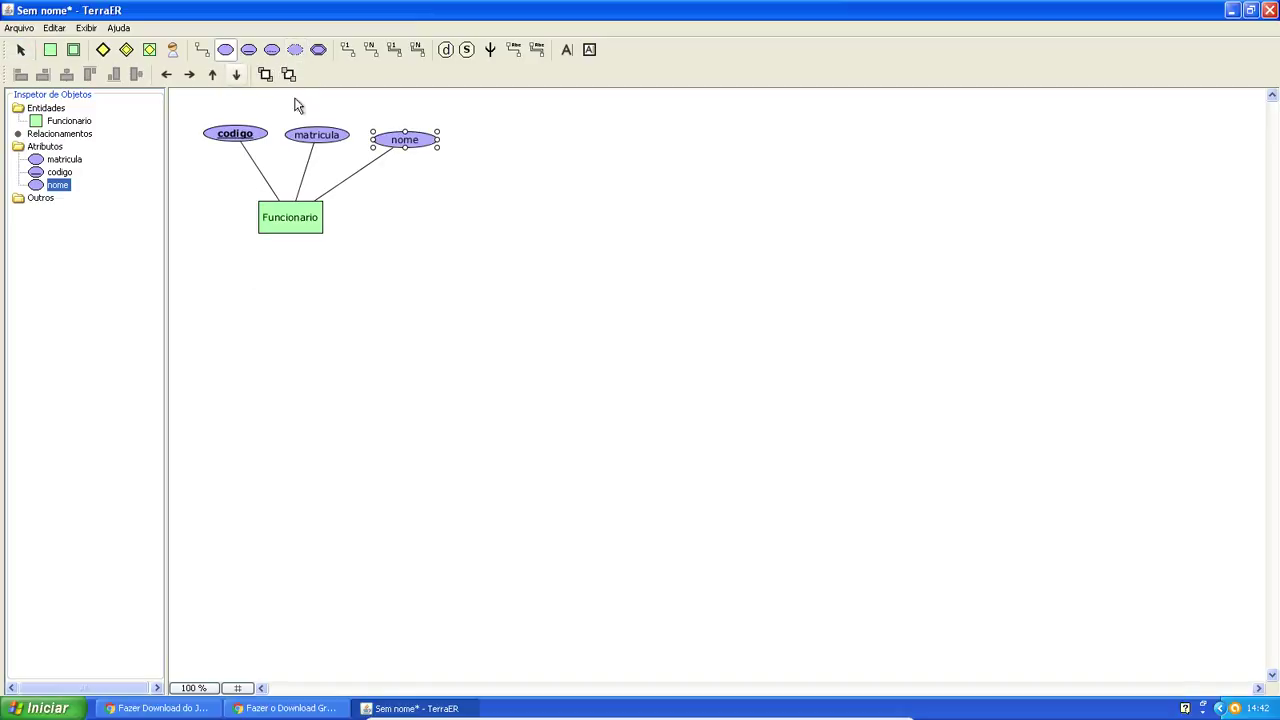
left_click(416, 206)
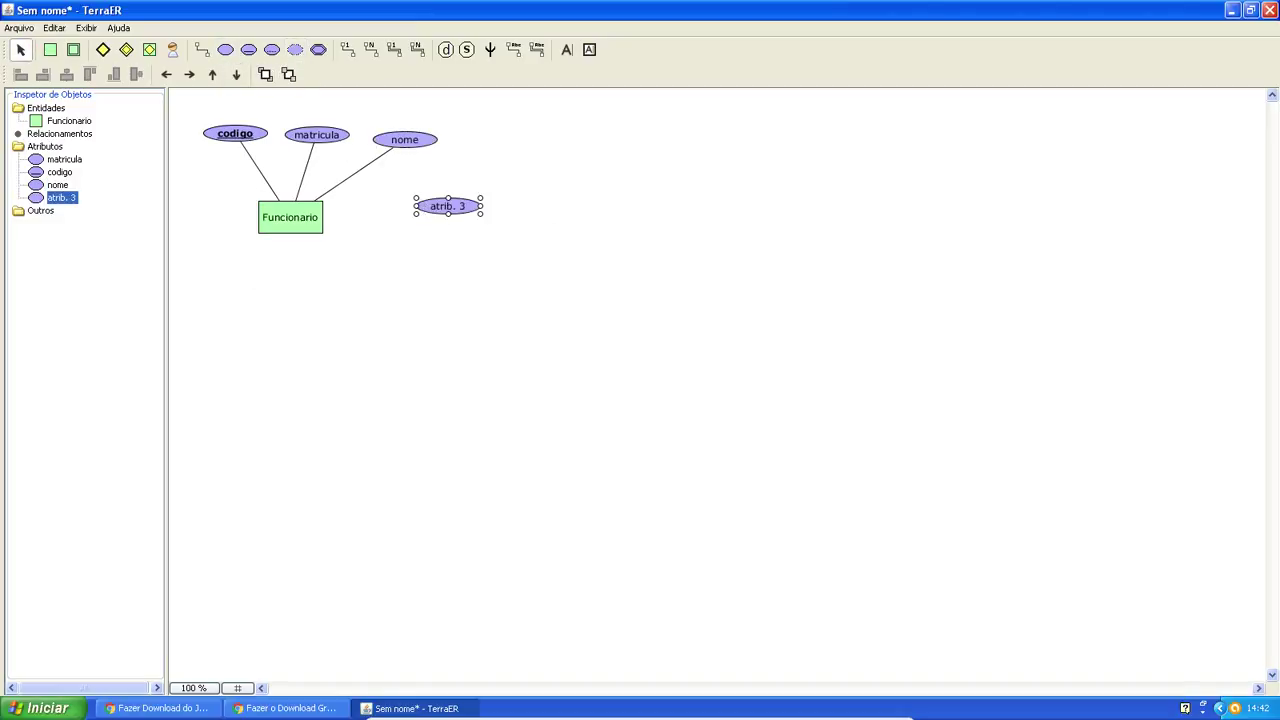
double_click(458, 205)
type("dataN")
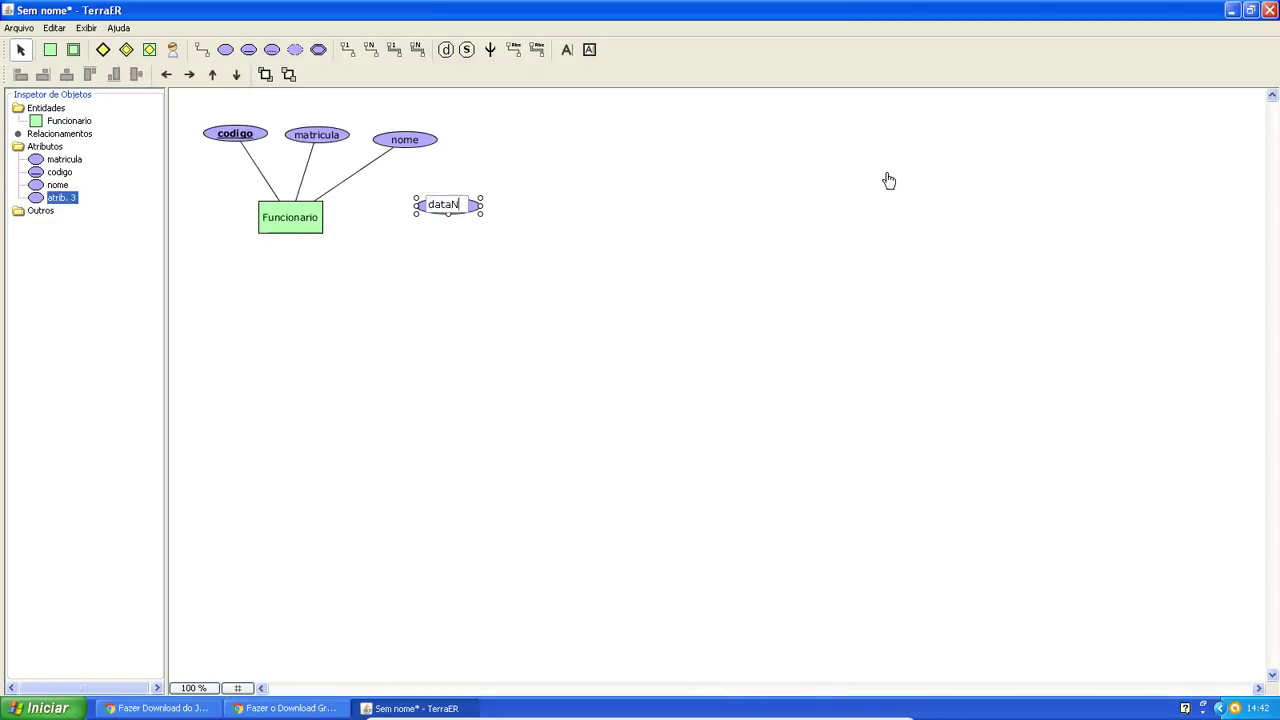
type("ascimento")
left_click(642, 211)
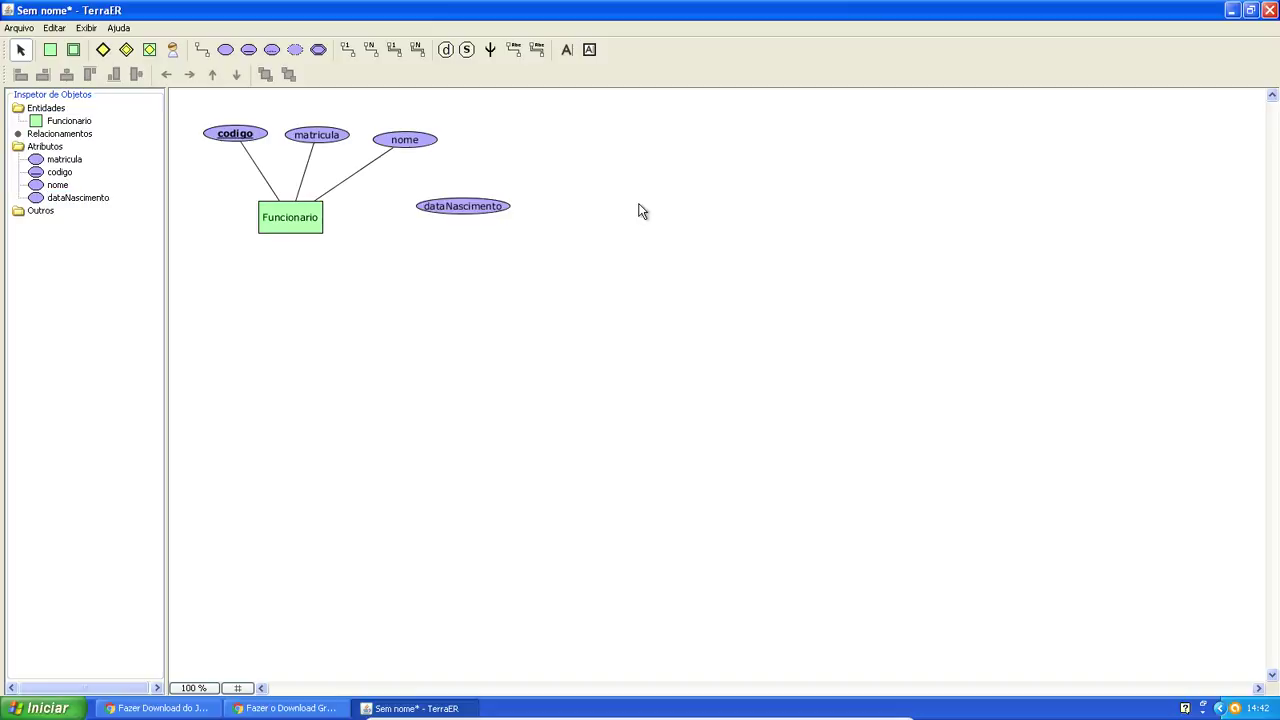
left_click_drag(443, 208, 420, 206)
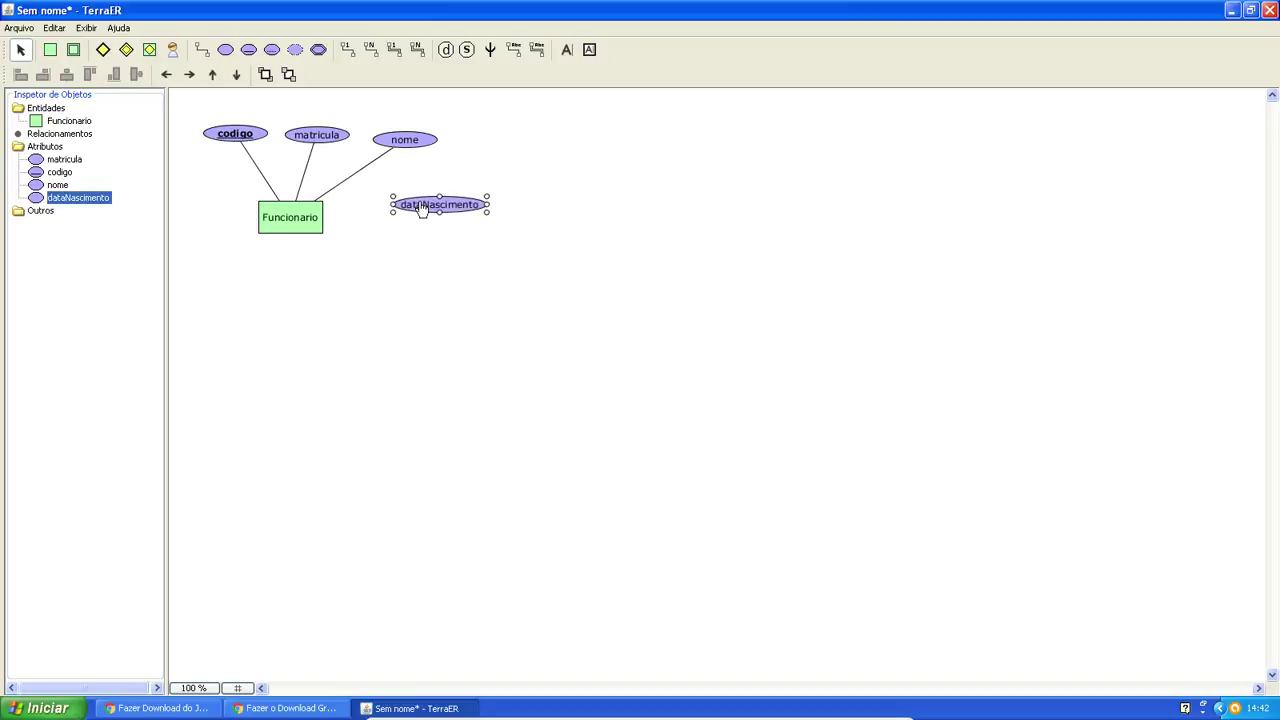
left_click(558, 248)
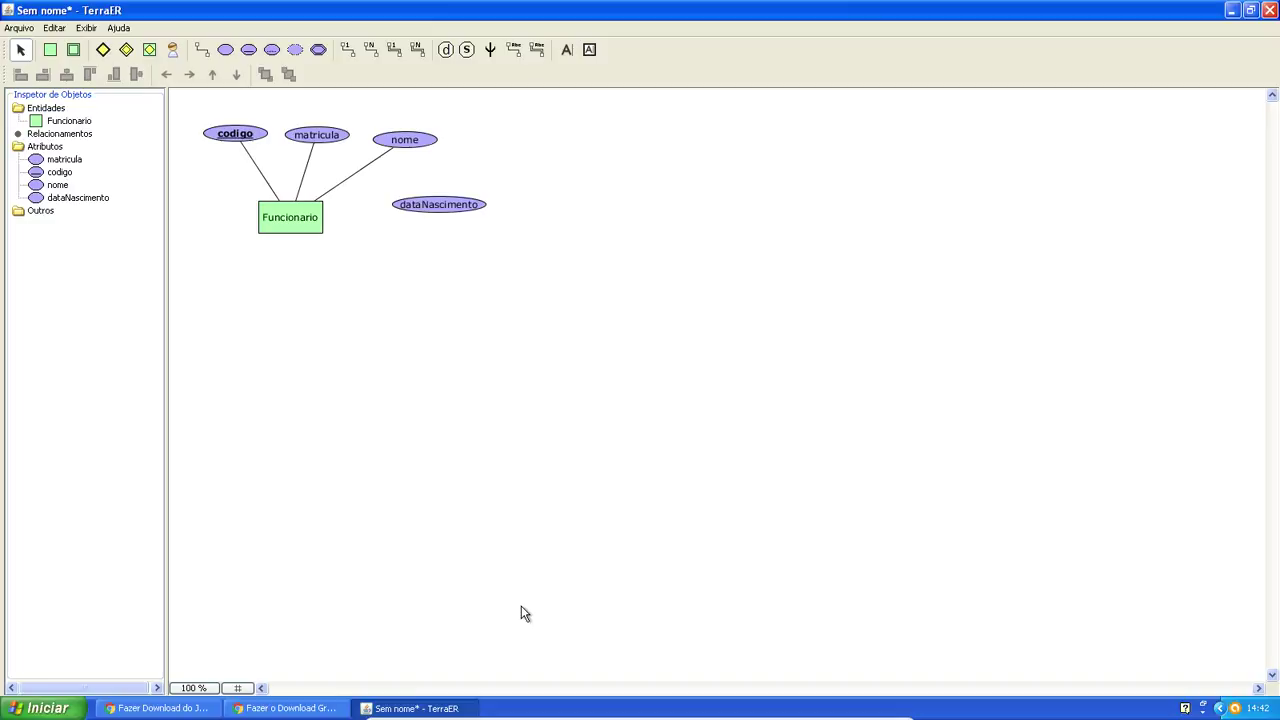
Connect the dataNascimento attribute to Funcionario and move it up closer to nome.
left_click(207, 55)
mouse_move(411, 207)
left_mouse_down()
mouse_move(294, 214)
mouse_move(313, 218)
left_mouse_up()
left_click_drag(442, 208, 450, 178)
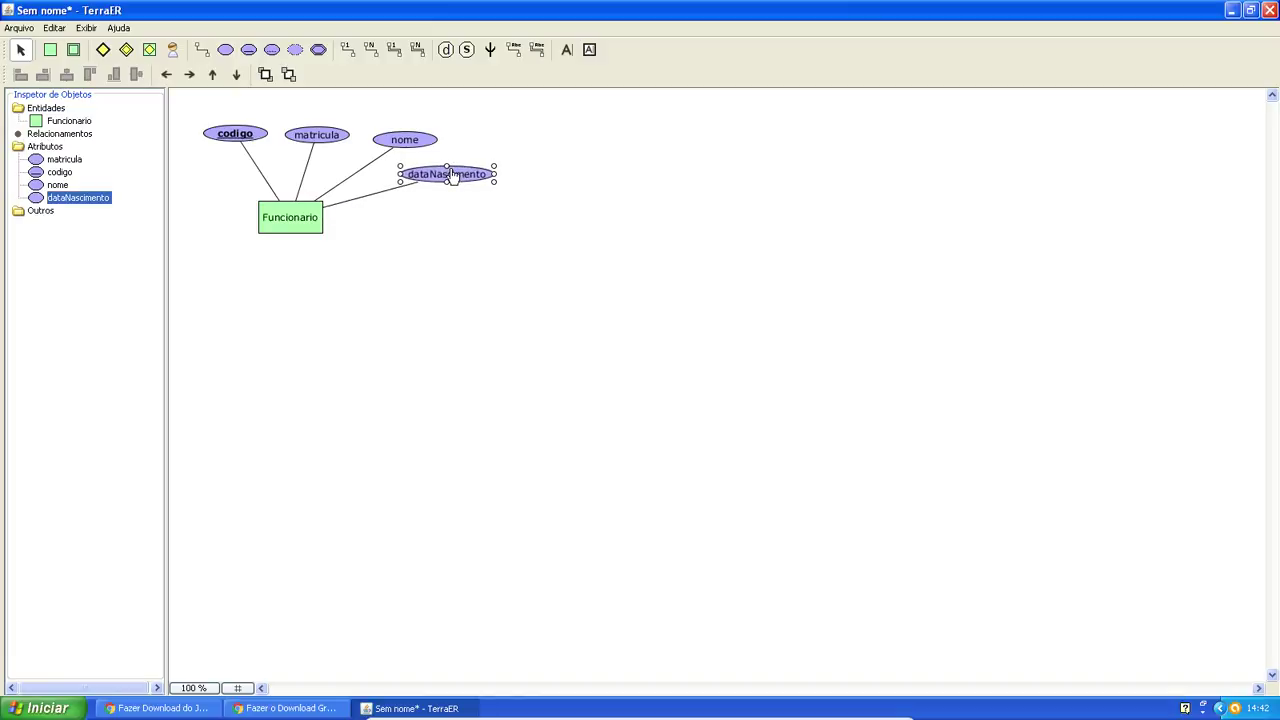
left_click(567, 245)
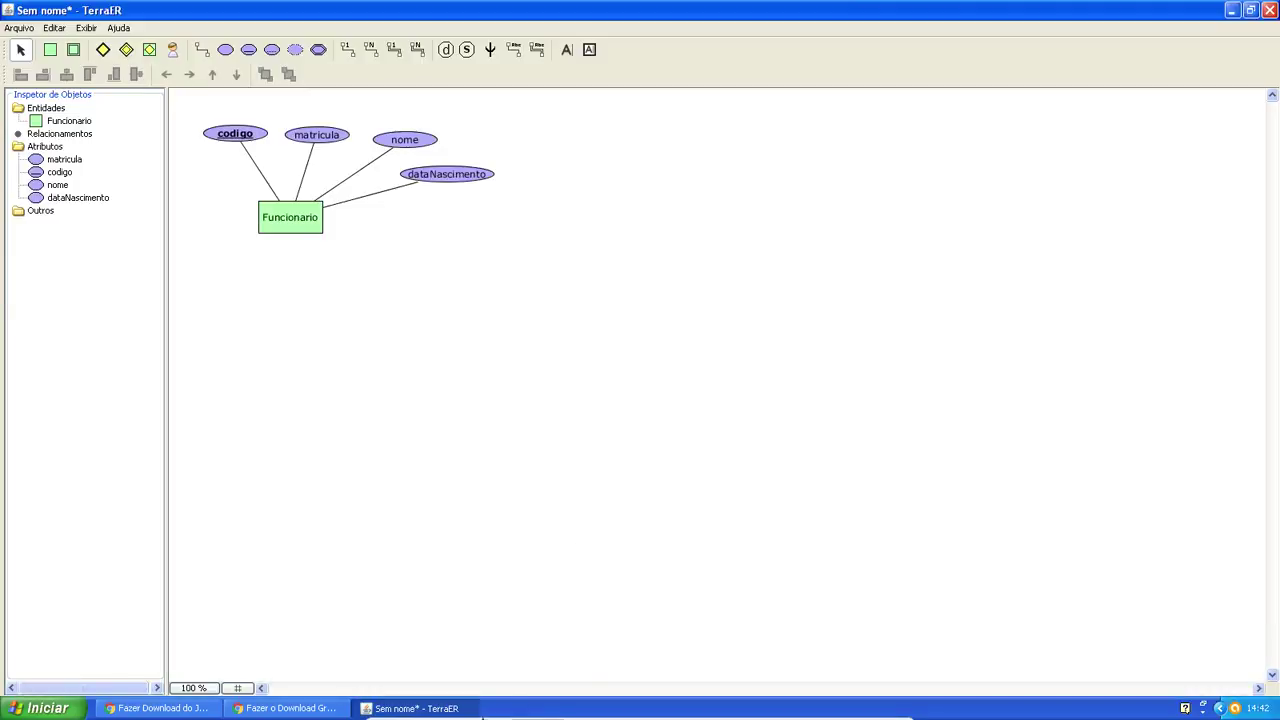
Add a derived attribute named idade to the right of the Funcionario entity, below dataNascimento.
left_click(295, 50)
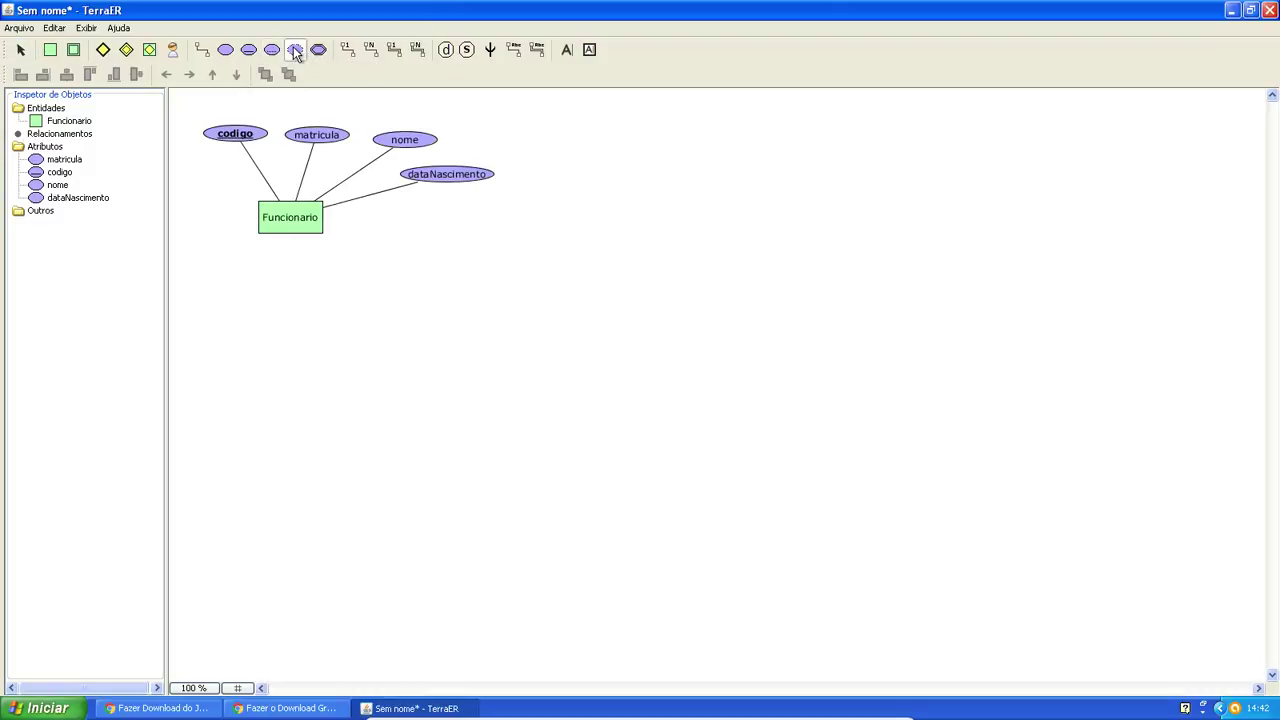
left_click(415, 218)
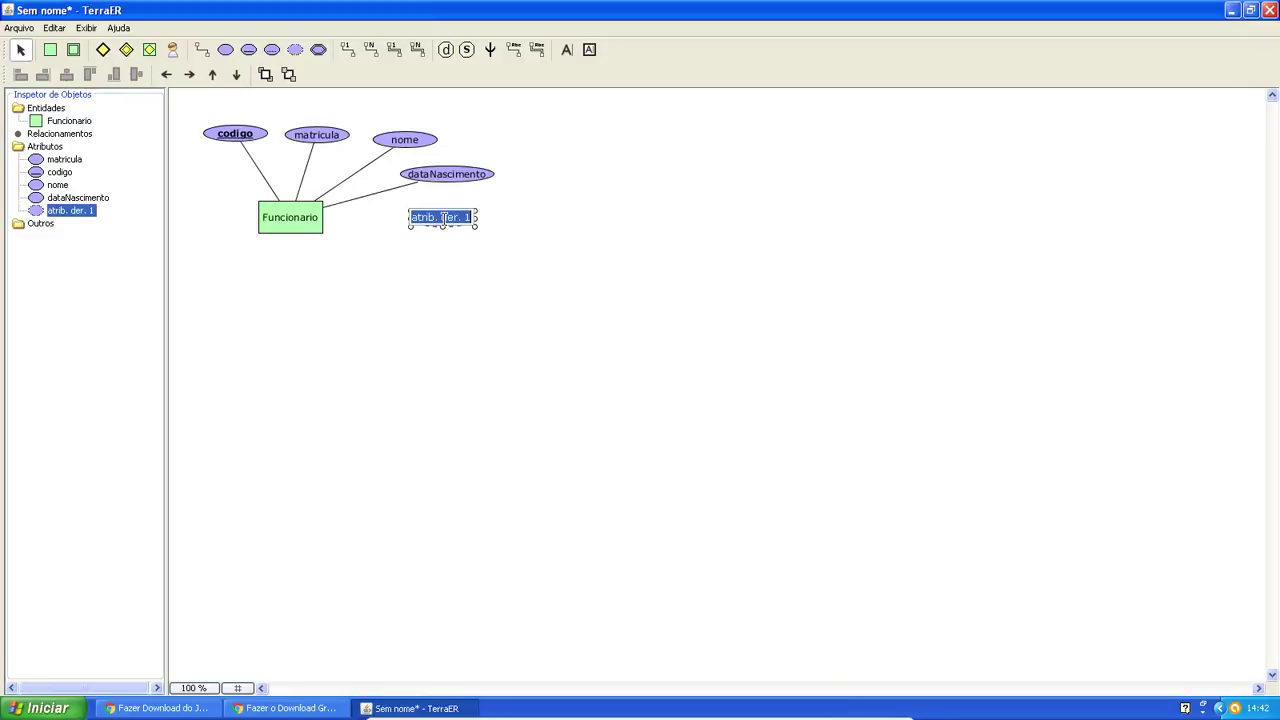
key("BackSpace")
type("idade")
left_click(510, 360)
left_click_drag(441, 228, 411, 229)
left_click(449, 323)
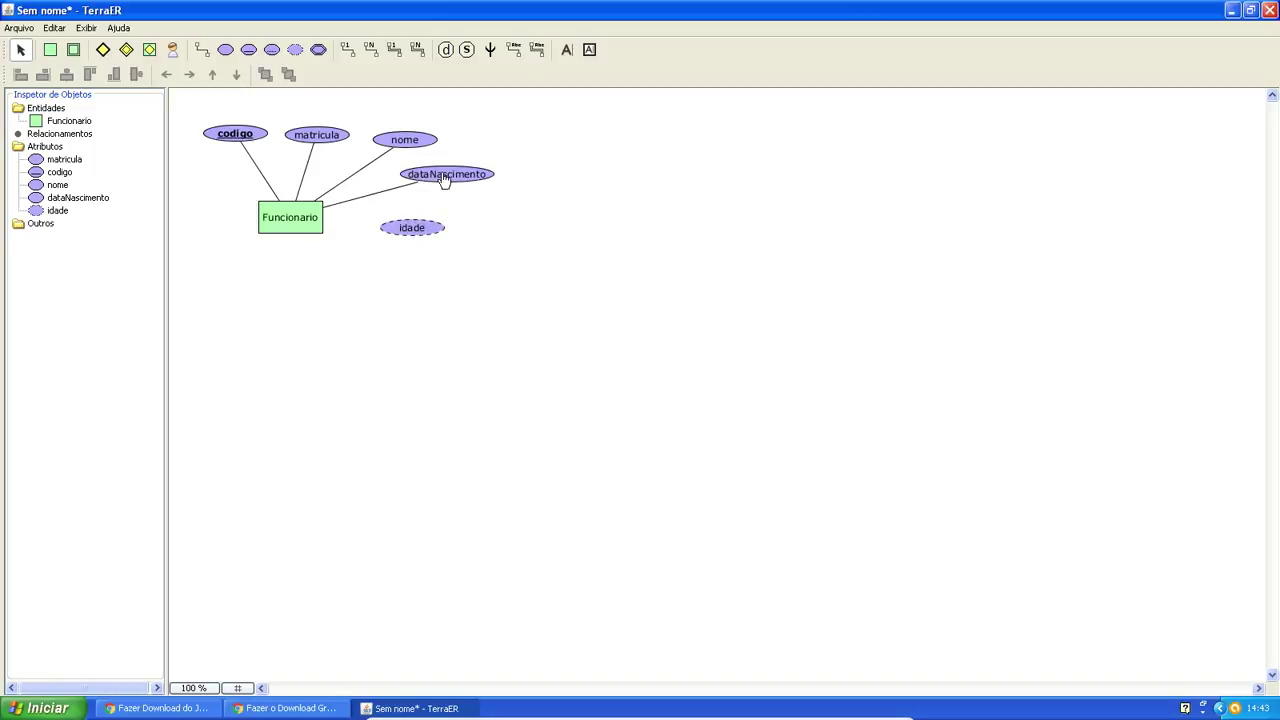
Connect the Funcionario entity to the derived attribute idade and move idade slightly up and right, level with the entity.
left_click(197, 52)
left_click_drag(326, 220, 408, 238)
left_click(407, 238)
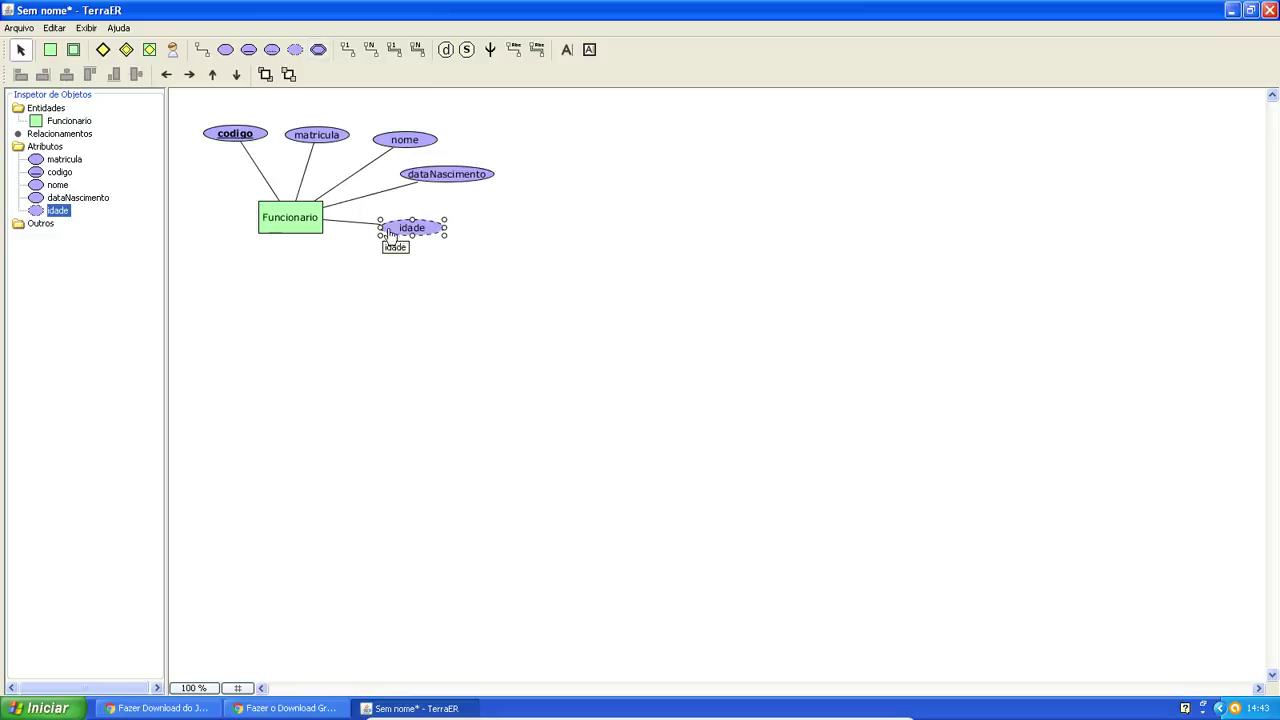
left_click_drag(411, 233, 421, 221)
left_click(590, 238)
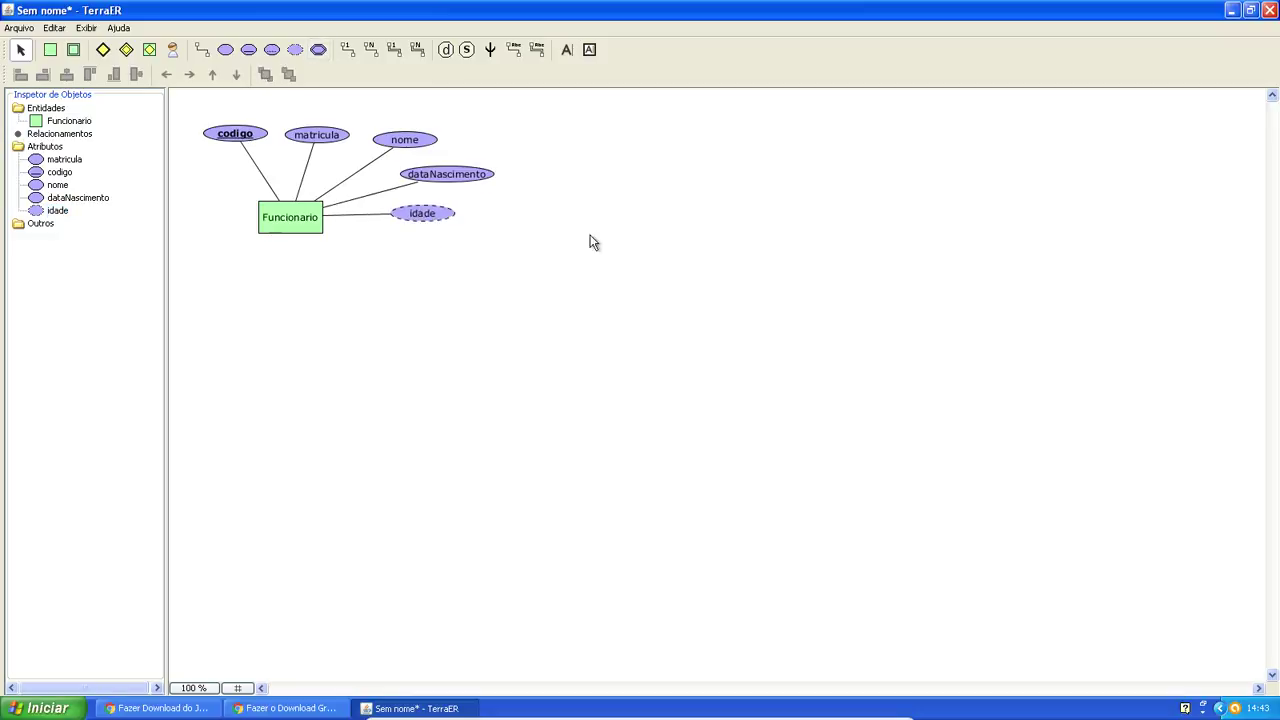
Add a multivalued attribute named telefones below idade, to the lower right of the Funcionario entity.
left_click(322, 50)
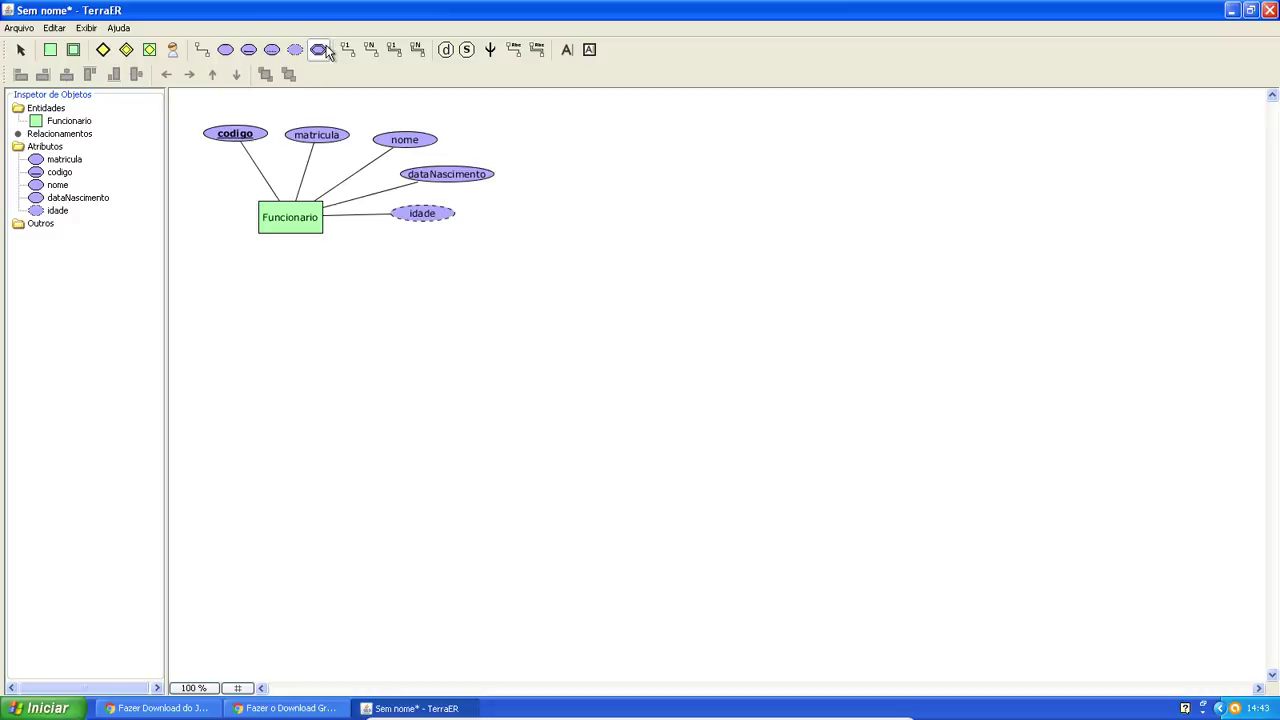
left_click(369, 255)
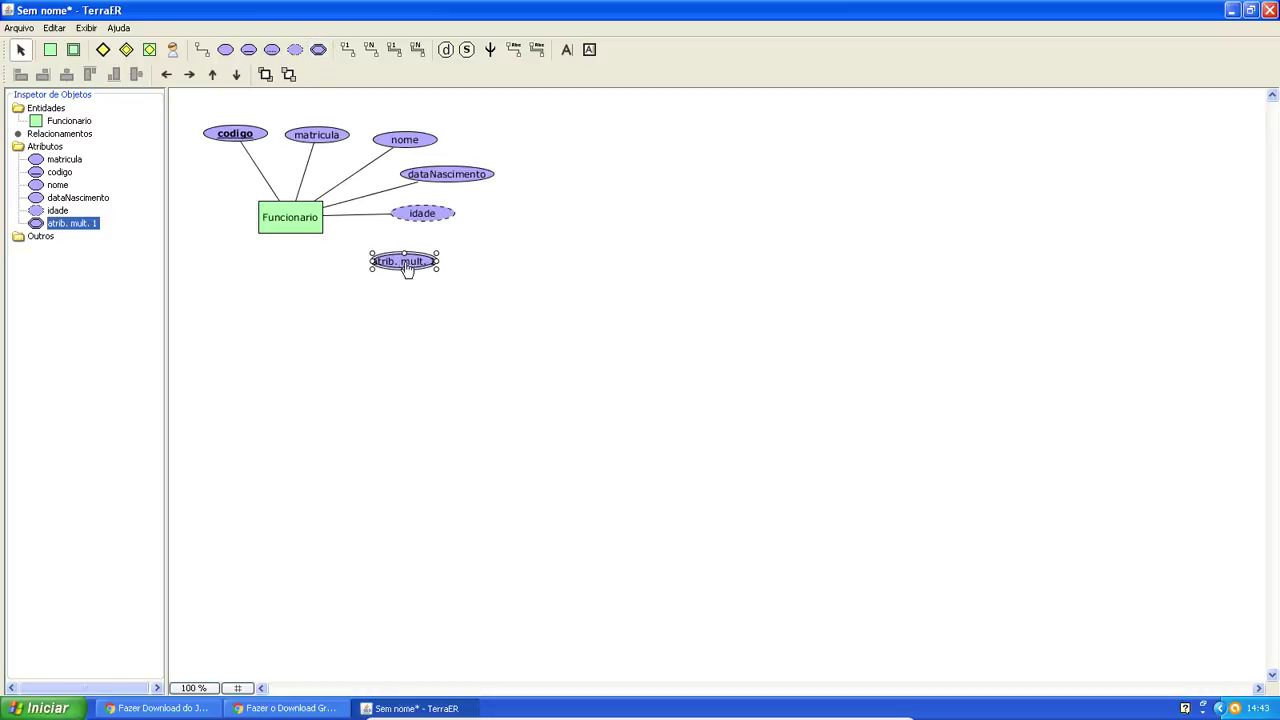
double_click(405, 262)
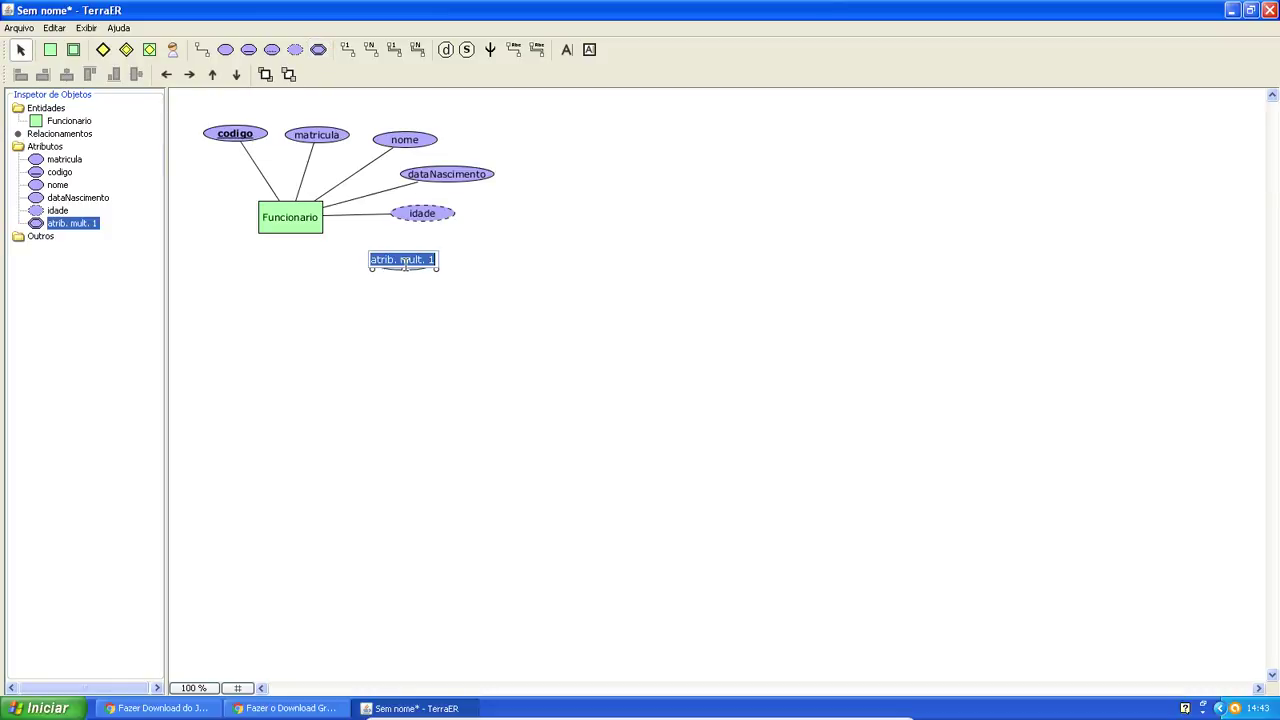
type("telefones")
left_click(465, 376)
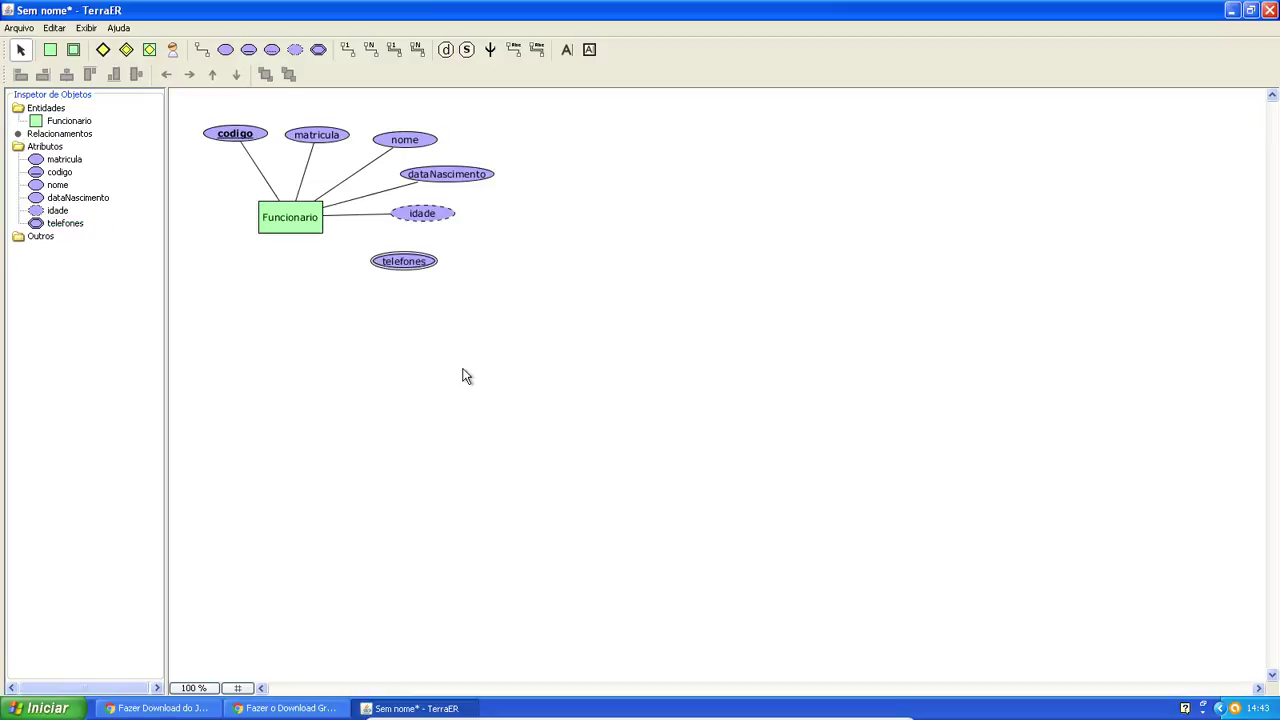
Connect the Funcionario entity to telefones and shift telefones slightly right, beneath idade.
left_click(201, 49)
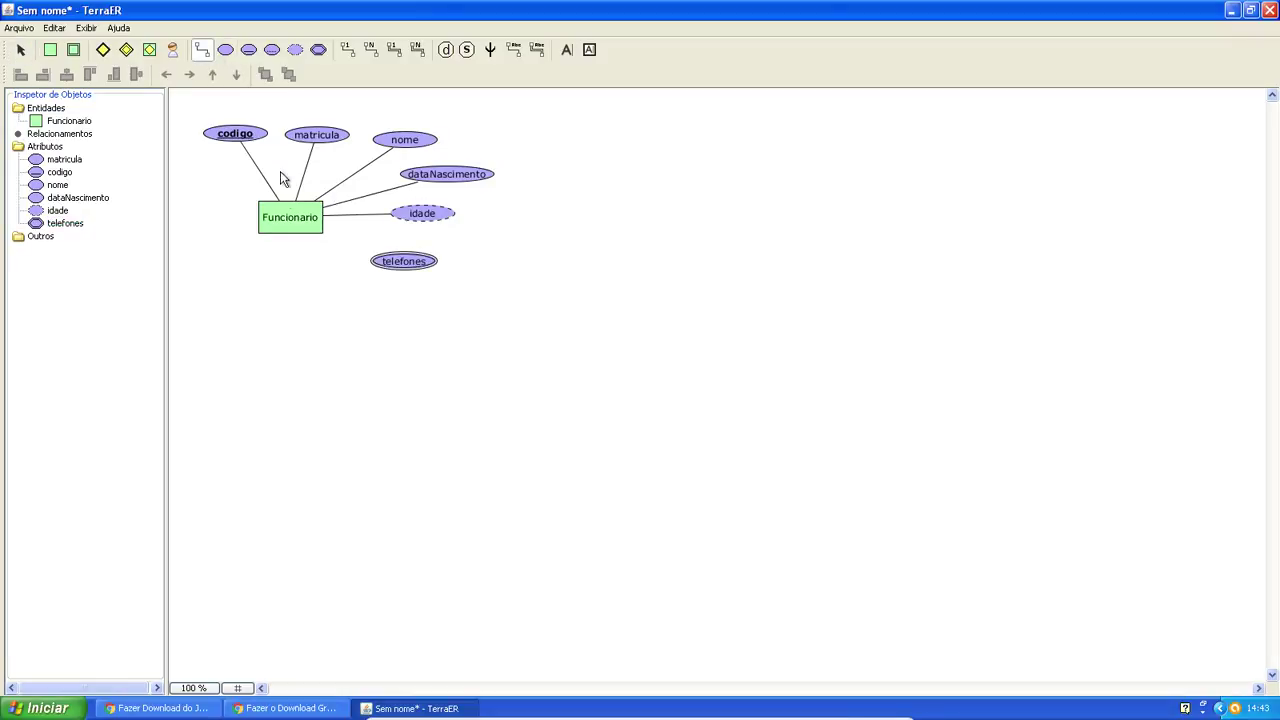
left_click_drag(308, 238, 403, 263)
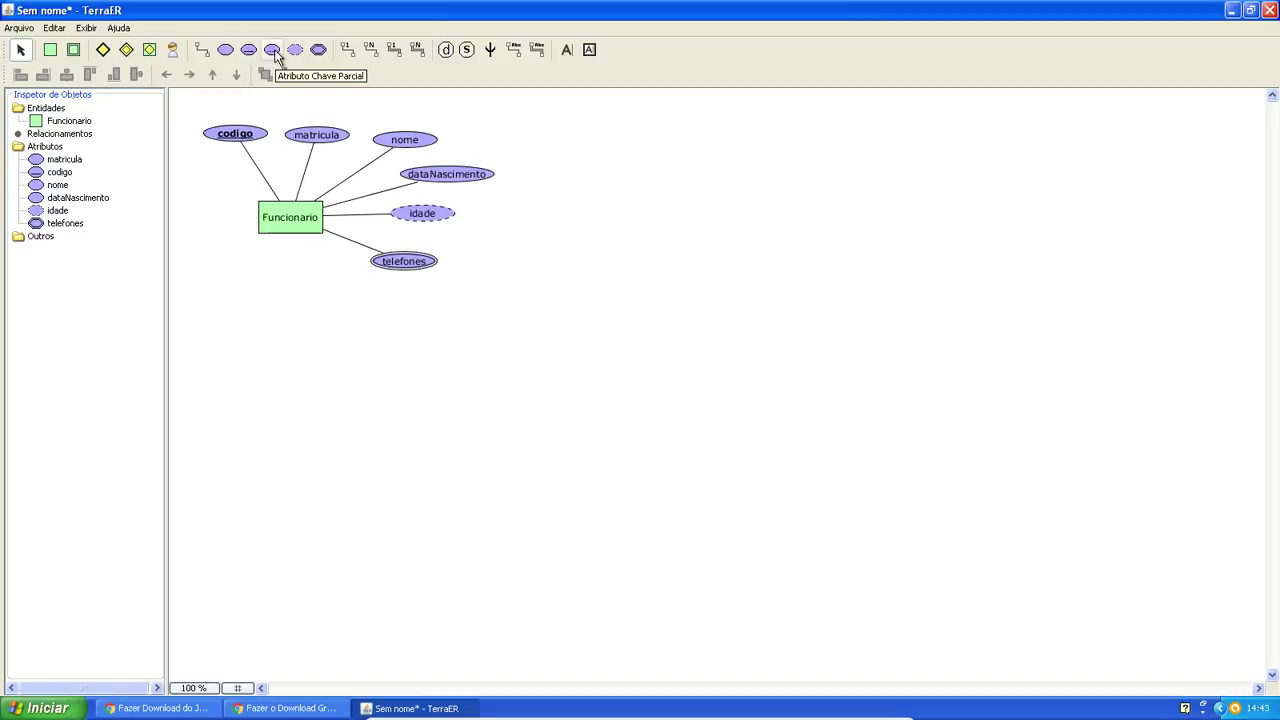
left_click_drag(422, 269, 440, 276)
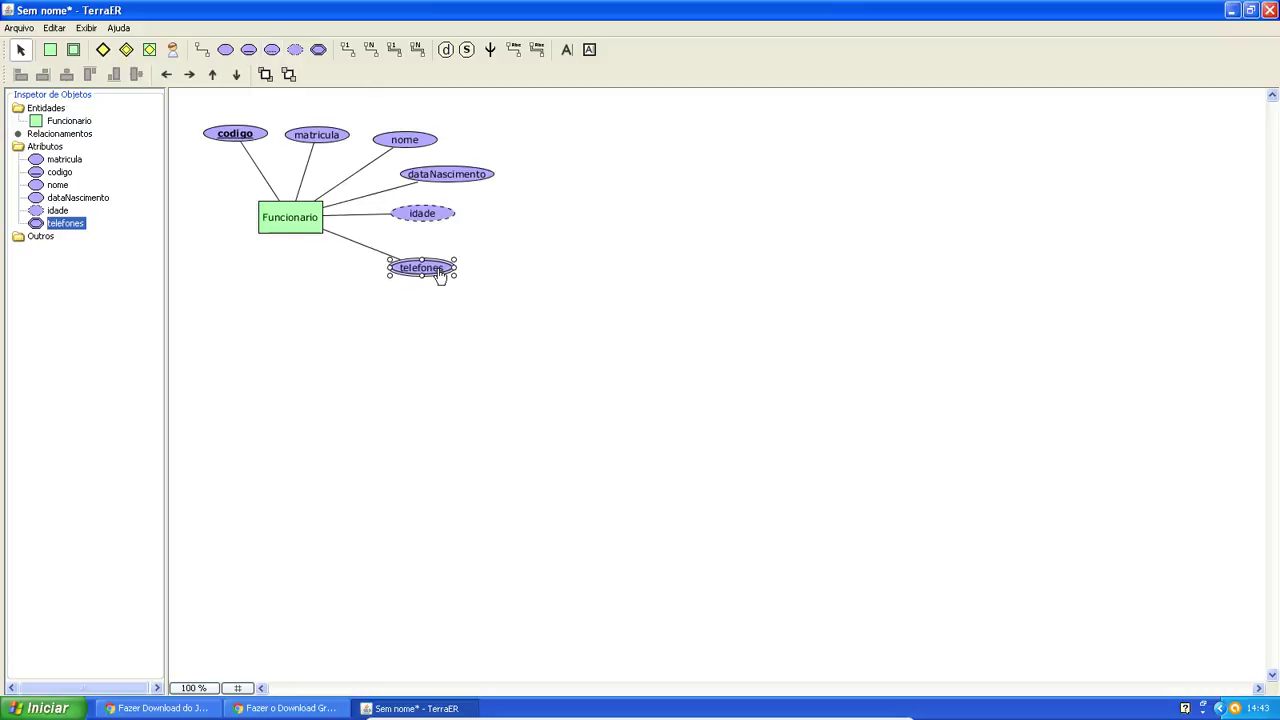
left_click(659, 207)
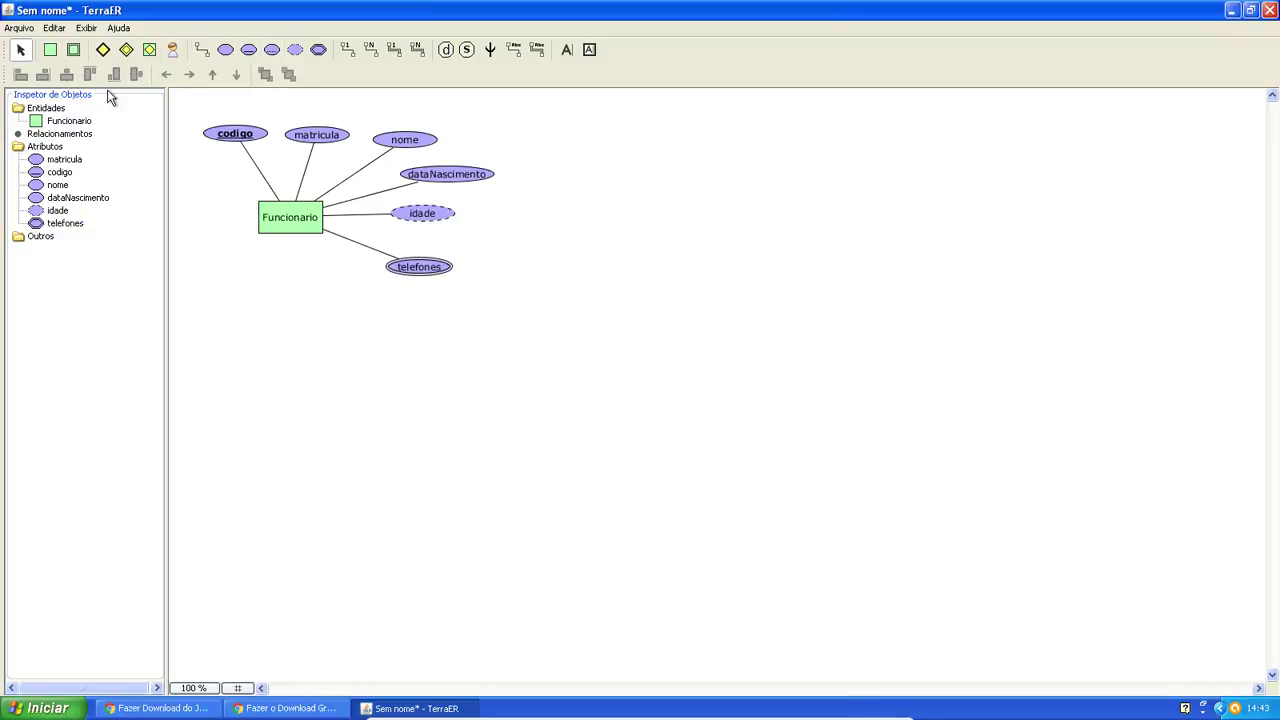
Add a weak entity named Dependente and place it directly below the Funcionario entity.
left_click(73, 51)
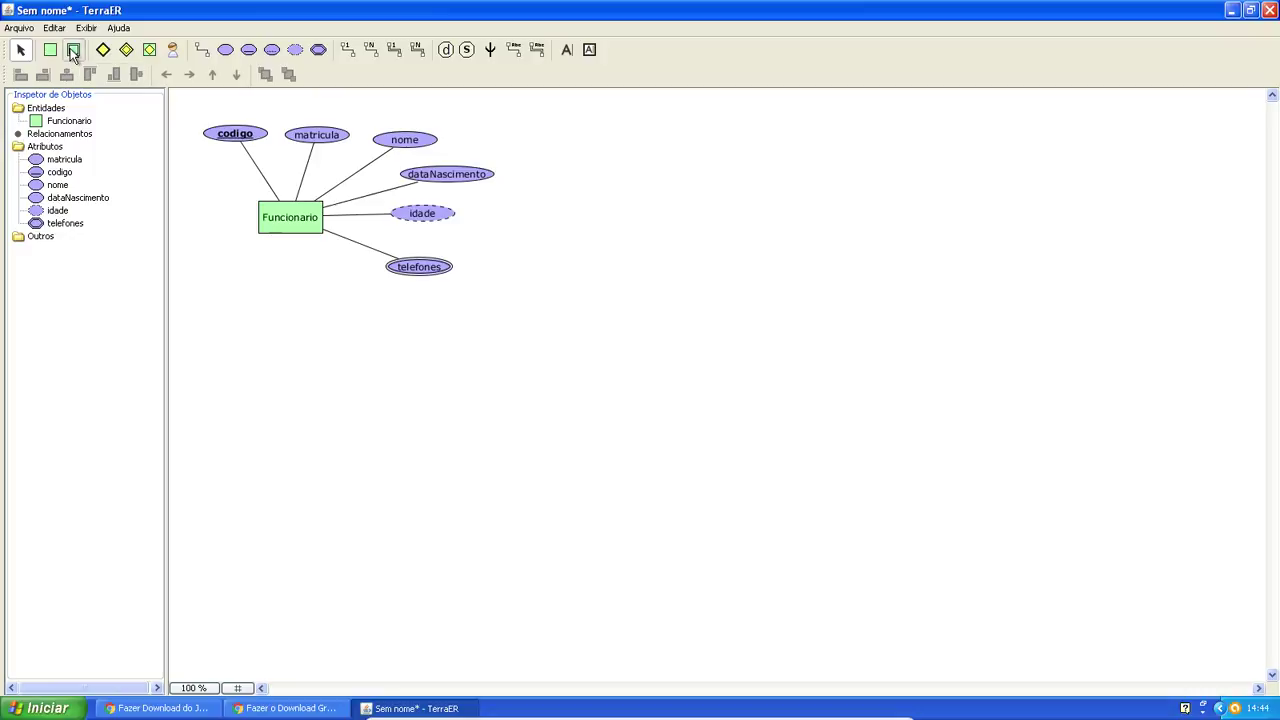
left_click(279, 329)
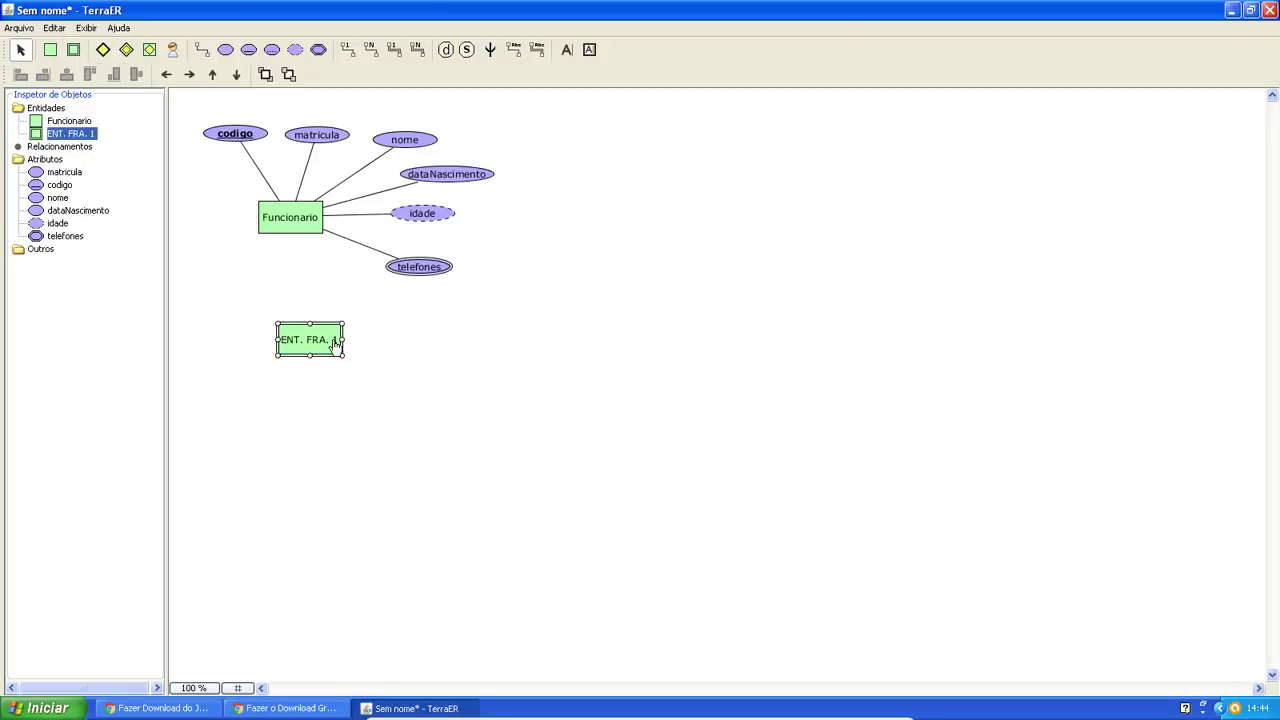
double_click(335, 342)
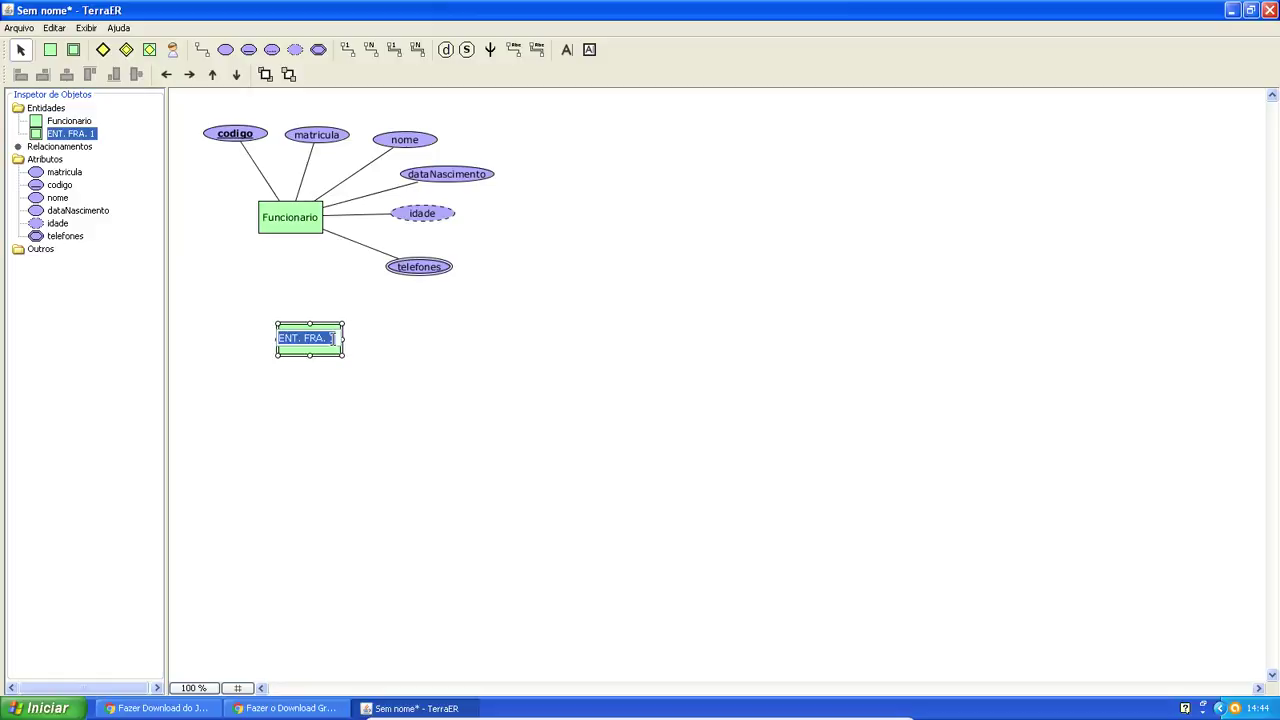
type("Depend")
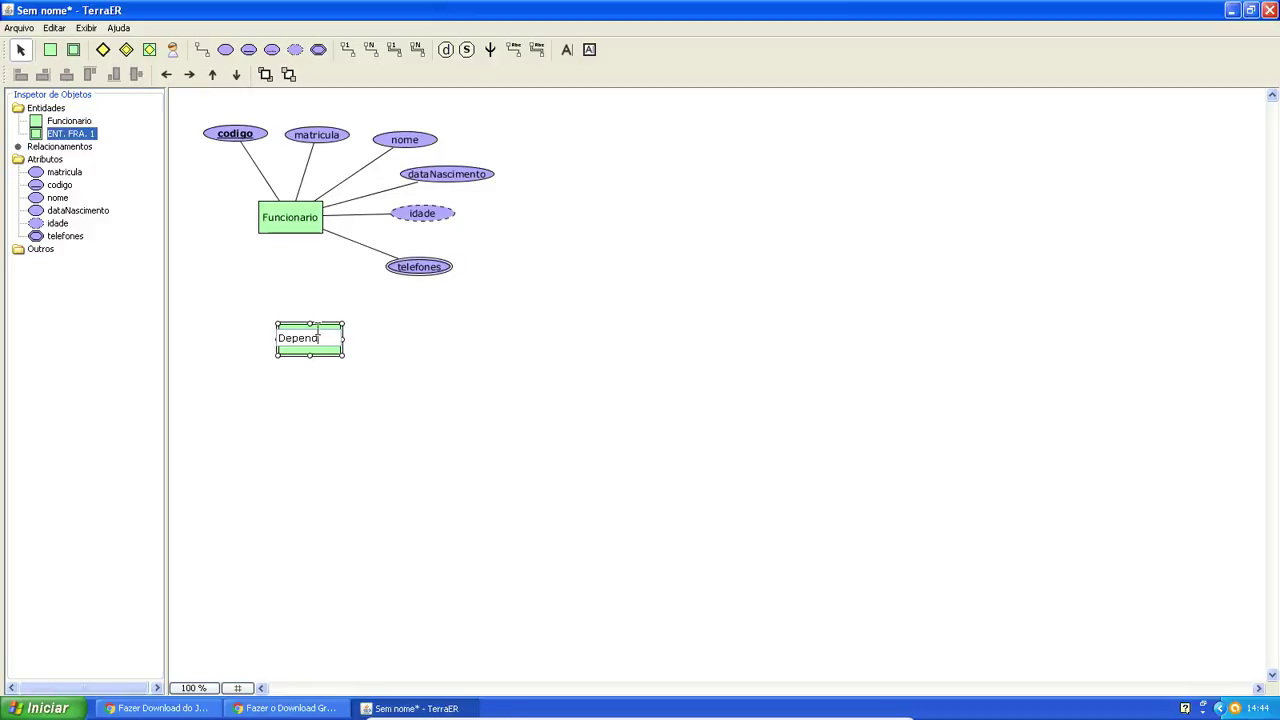
type("ente")
left_click(420, 461)
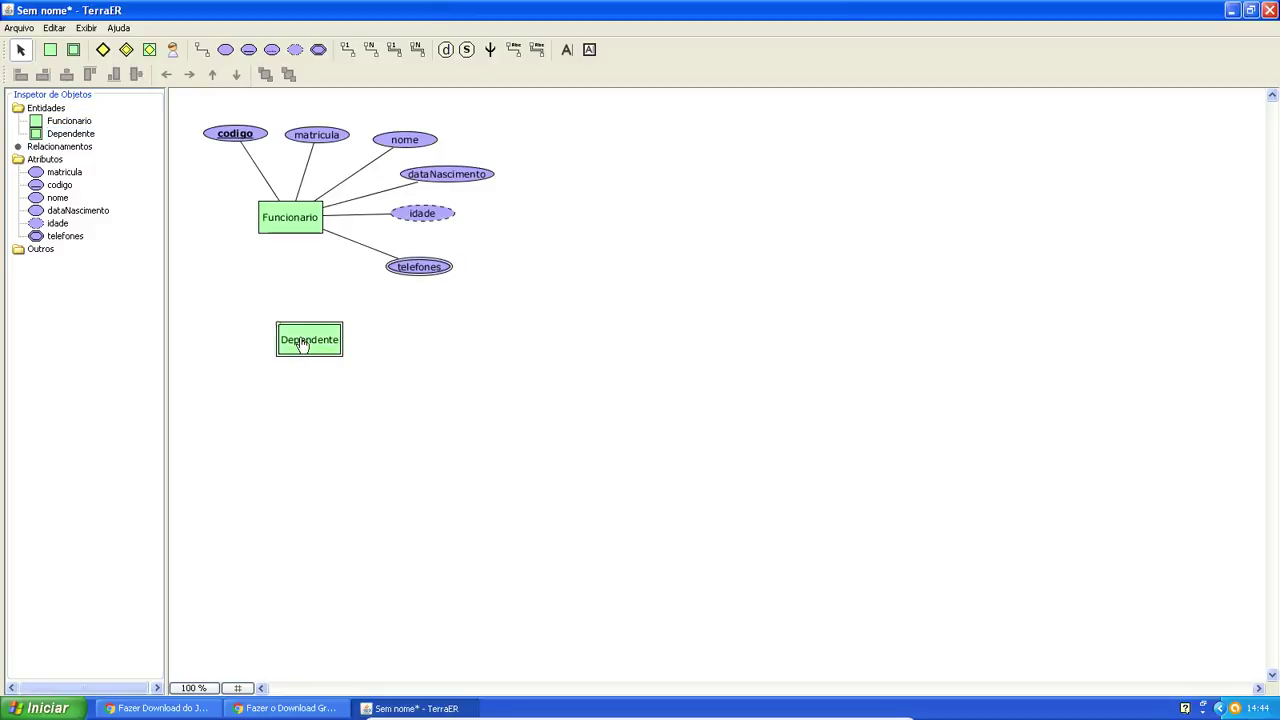
mouse_move(306, 343)
left_mouse_down()
mouse_move(284, 339)
mouse_move(300, 331)
left_mouse_up()
left_click(365, 418)
left_click(474, 378)
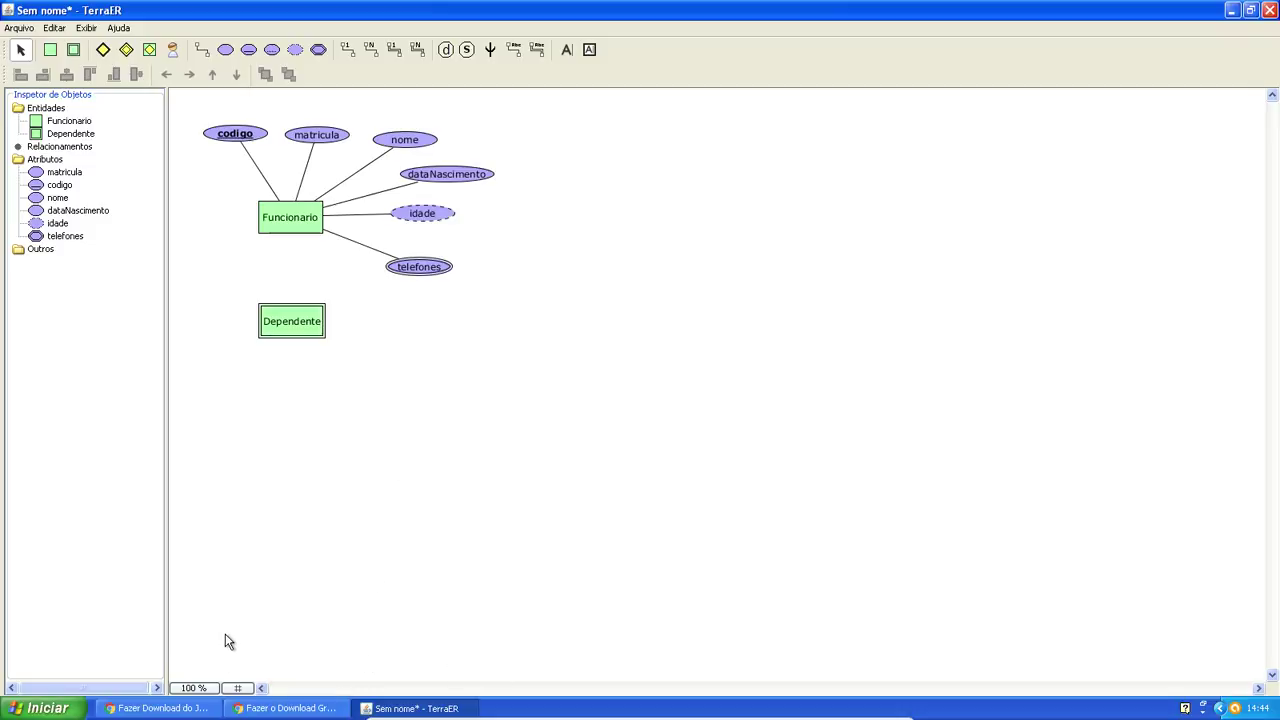
Move the weak entity Dependente slightly down to make room for a relationship beneath Funcionario.
left_click_drag(280, 318, 278, 342)
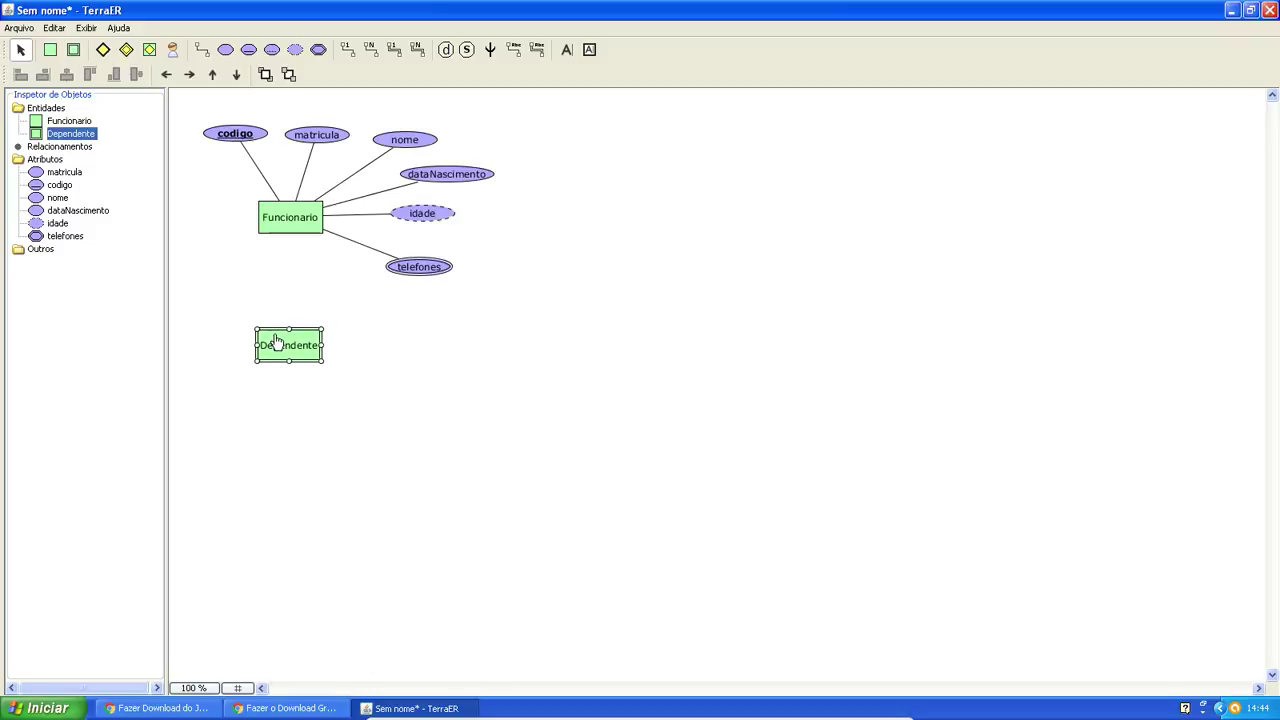
left_click(104, 50)
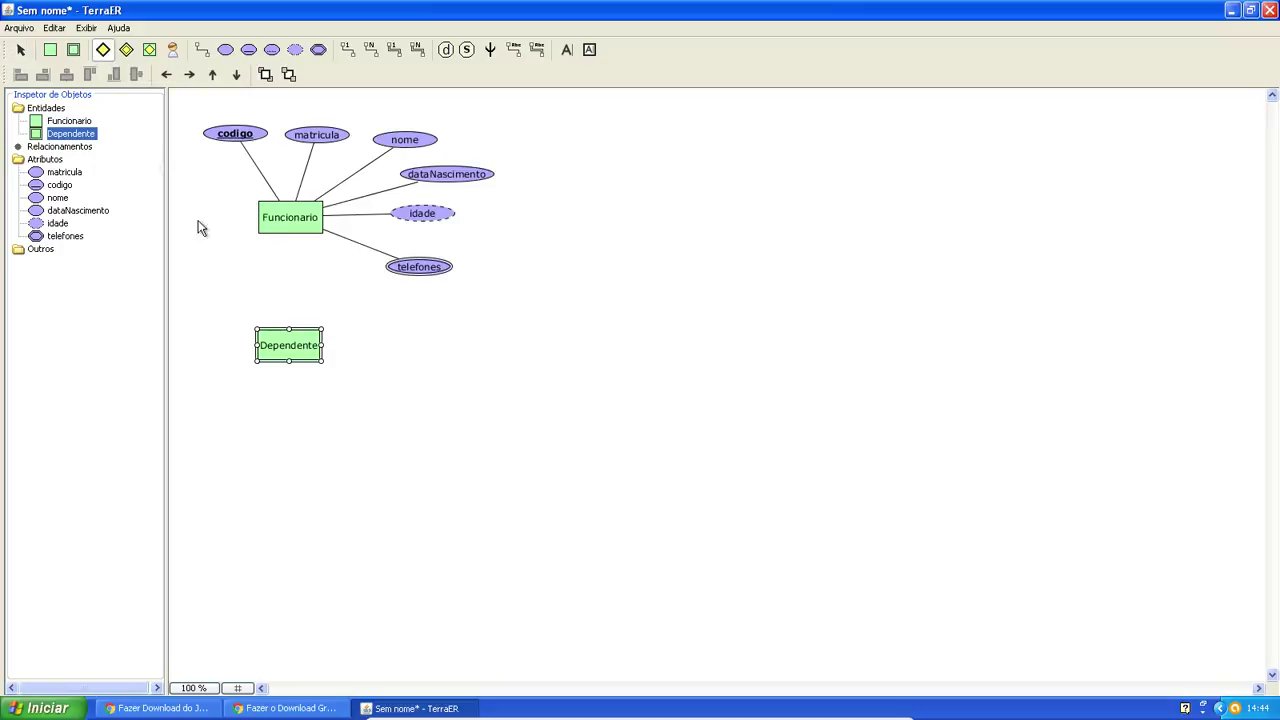
left_click(288, 282)
left_click_drag(316, 297, 295, 285)
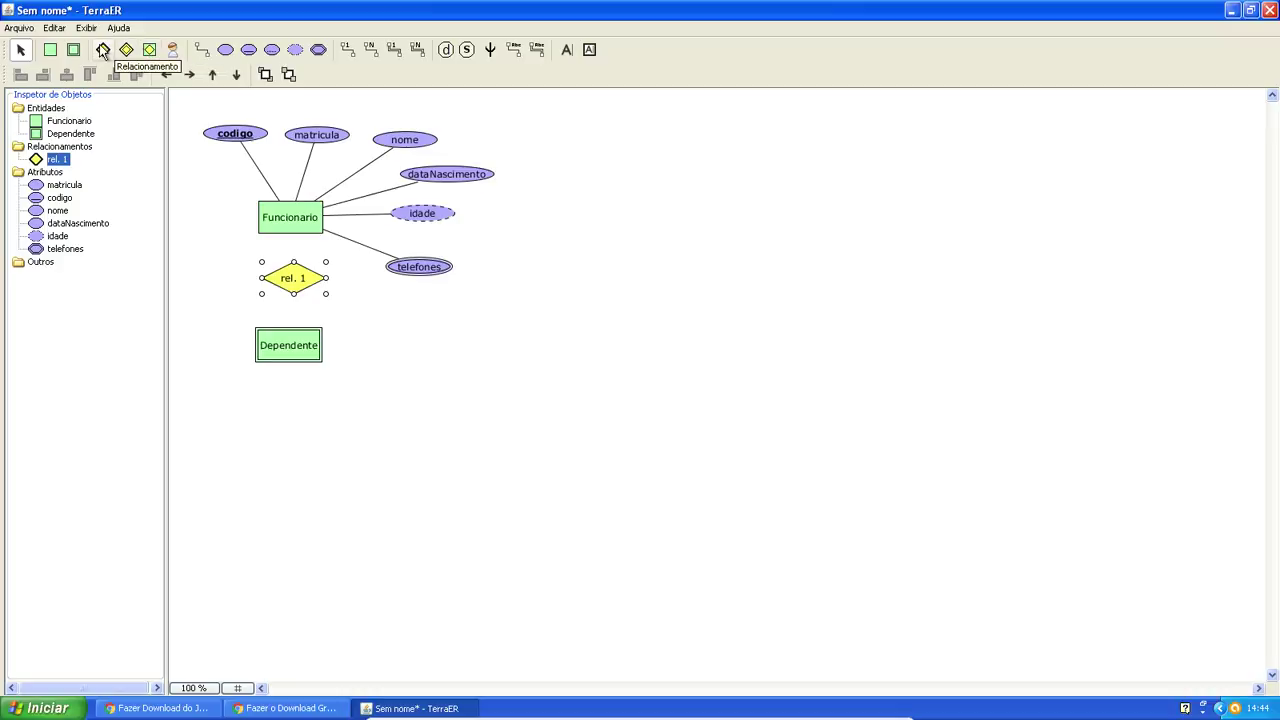
left_click(475, 362)
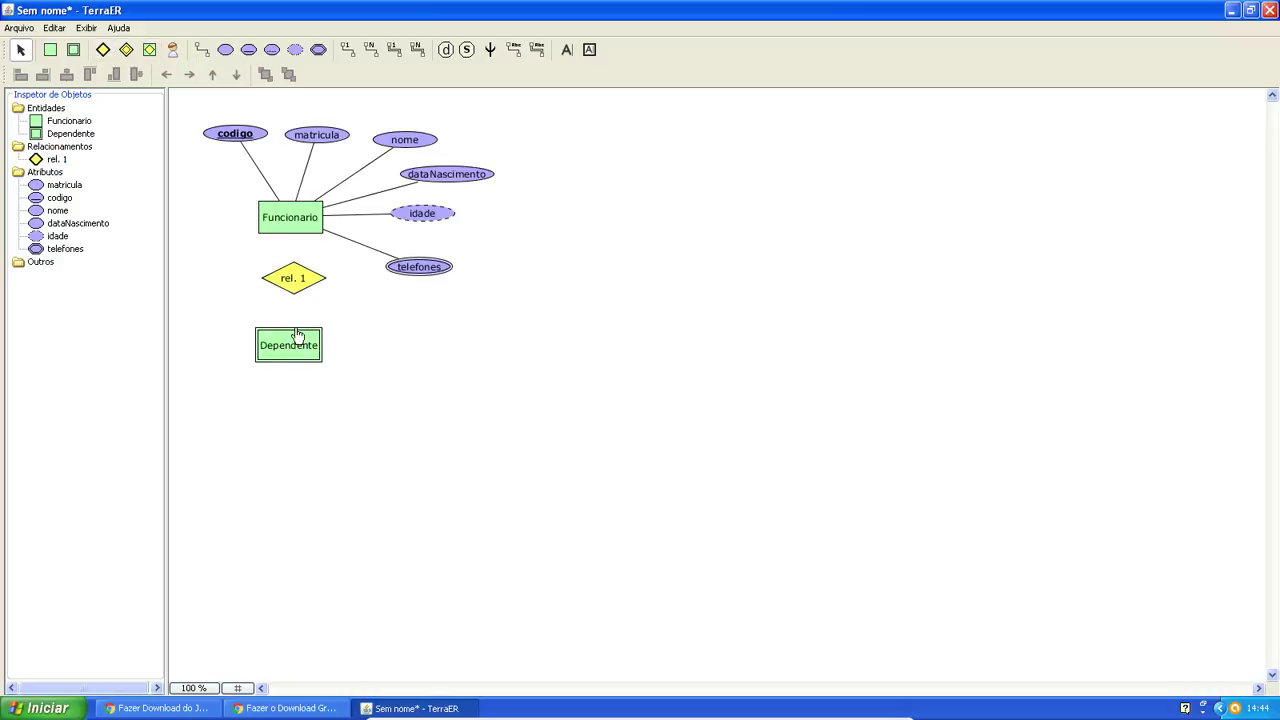
double_click(302, 346)
key("Return")
left_click(290, 281)
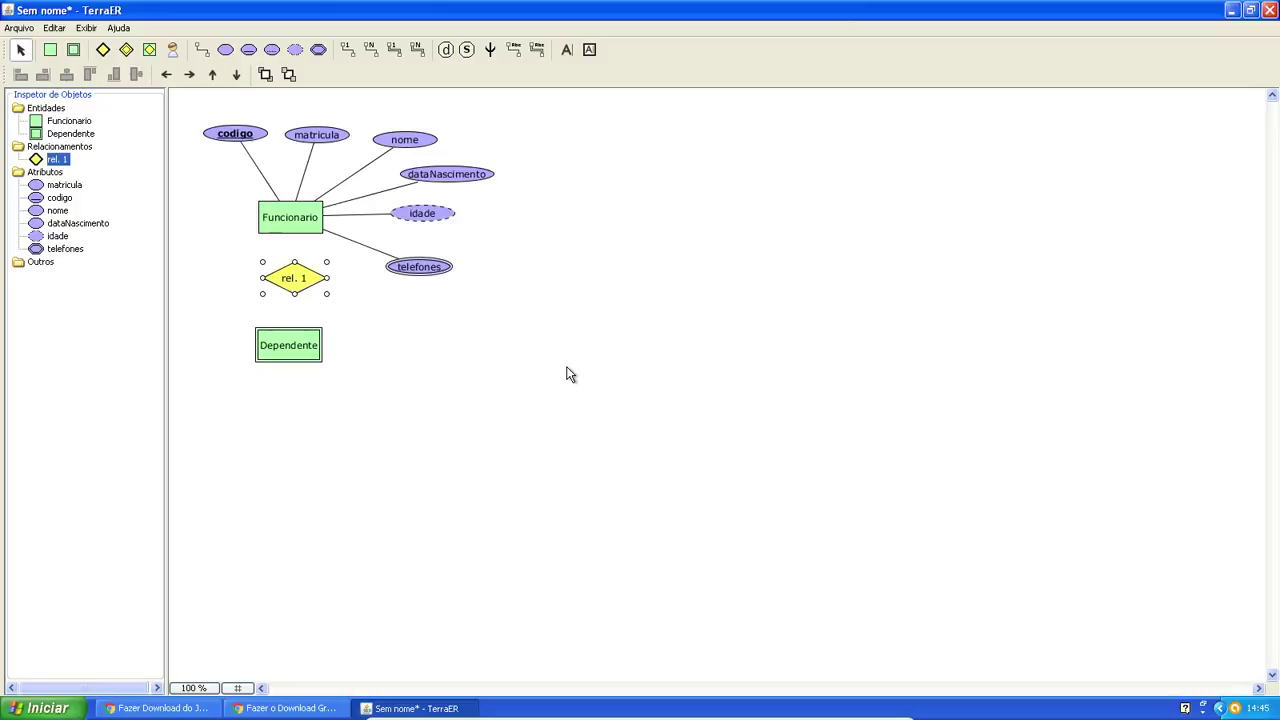
key("Delete")
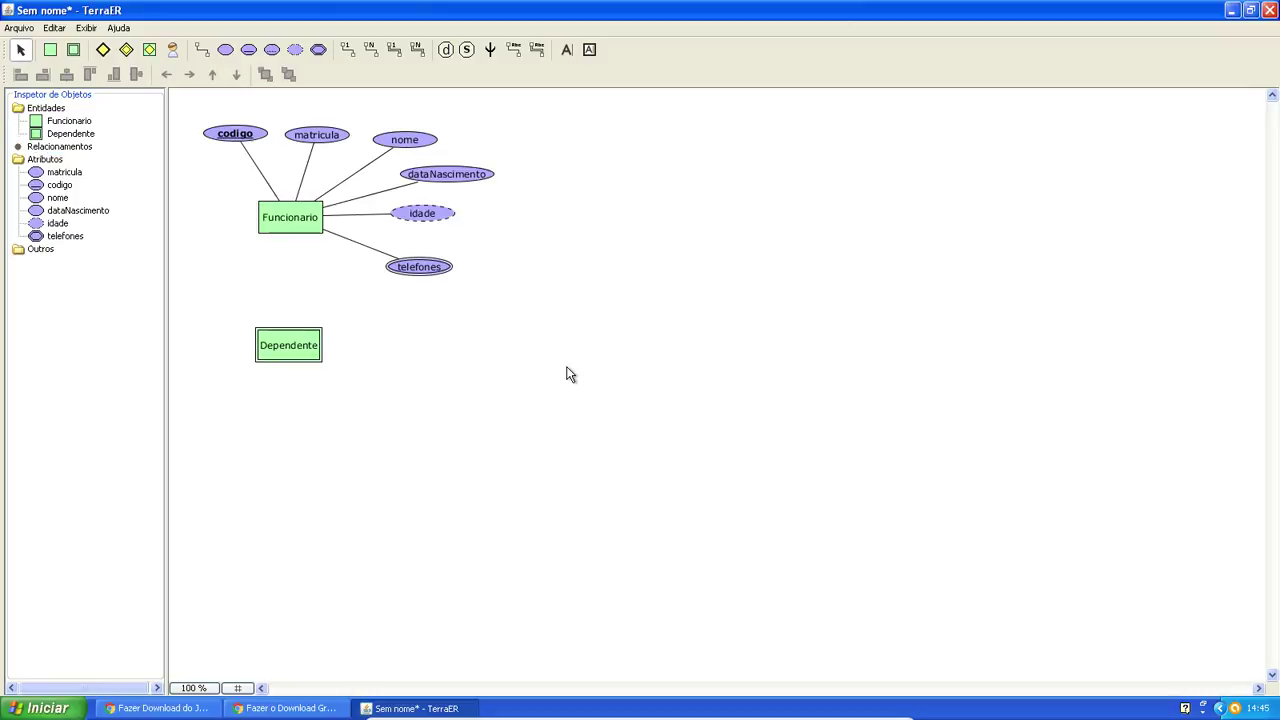
Add a weak relationship named Possui between the Funcionario and Dependente entities, centred under Funcionario.
left_click(126, 50)
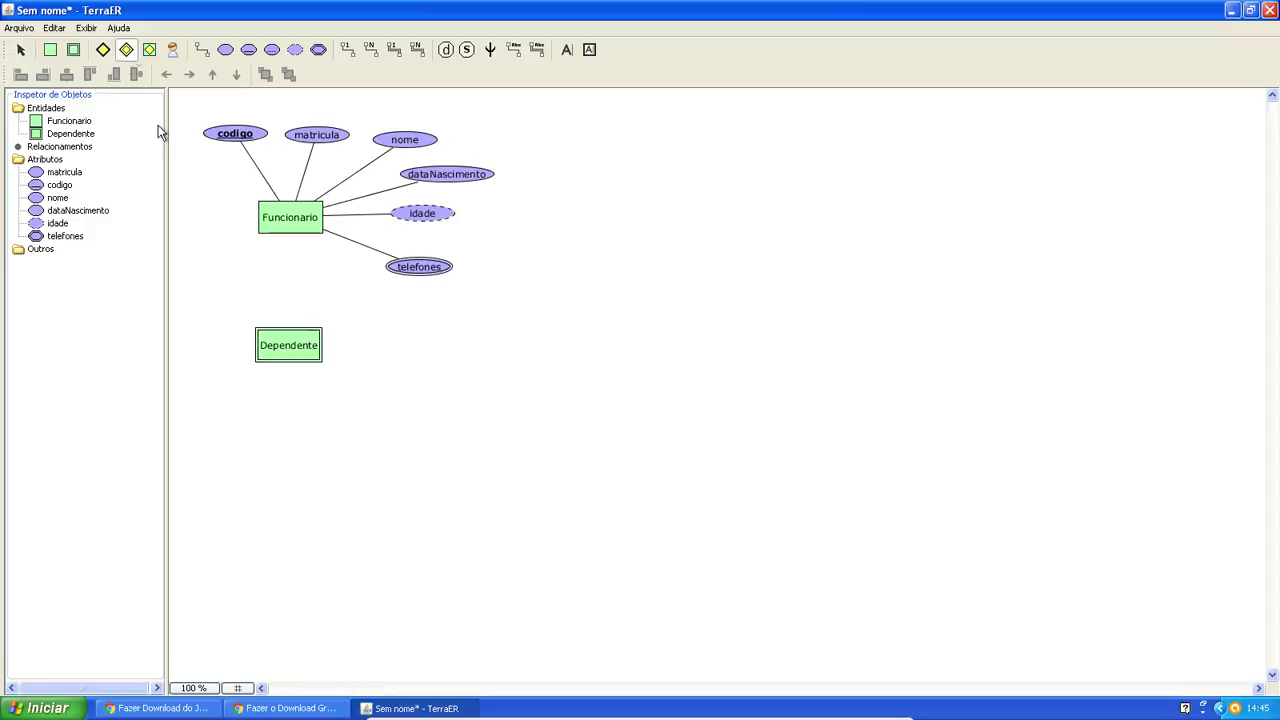
left_click(277, 274)
left_click_drag(314, 289, 296, 280)
double_click(297, 279)
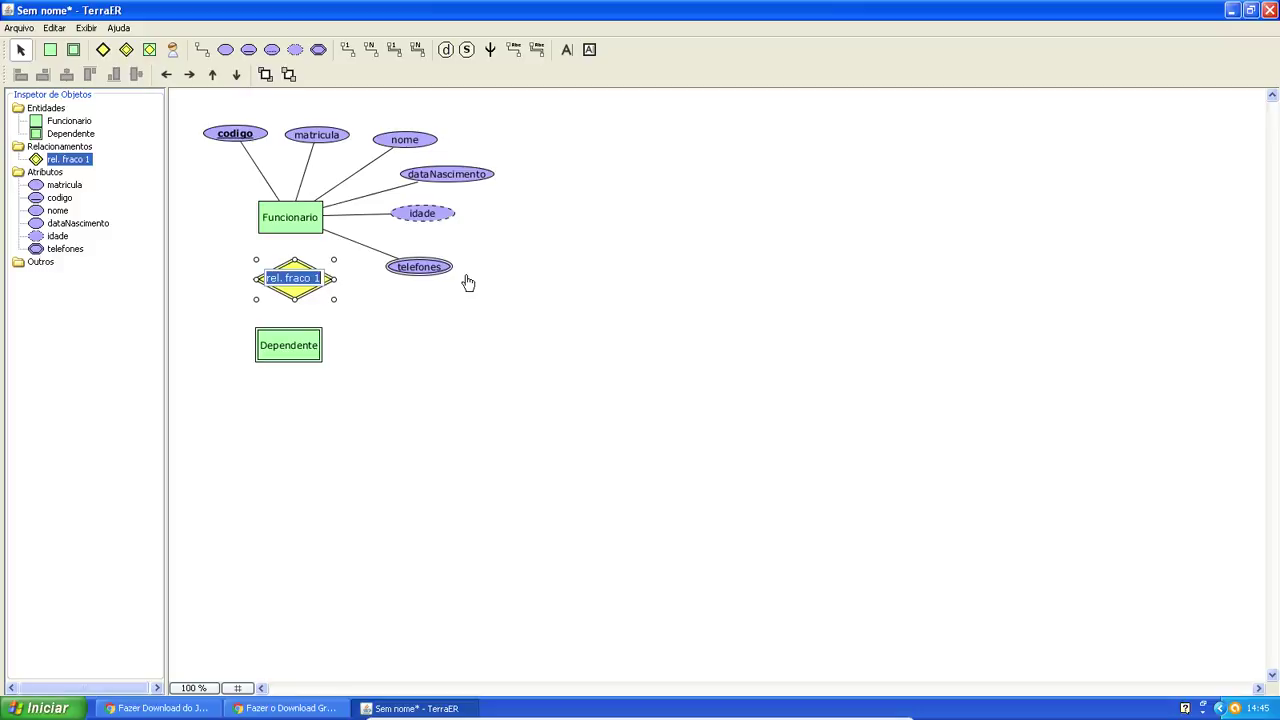
type("Possui")
left_click(357, 271)
left_click(286, 294)
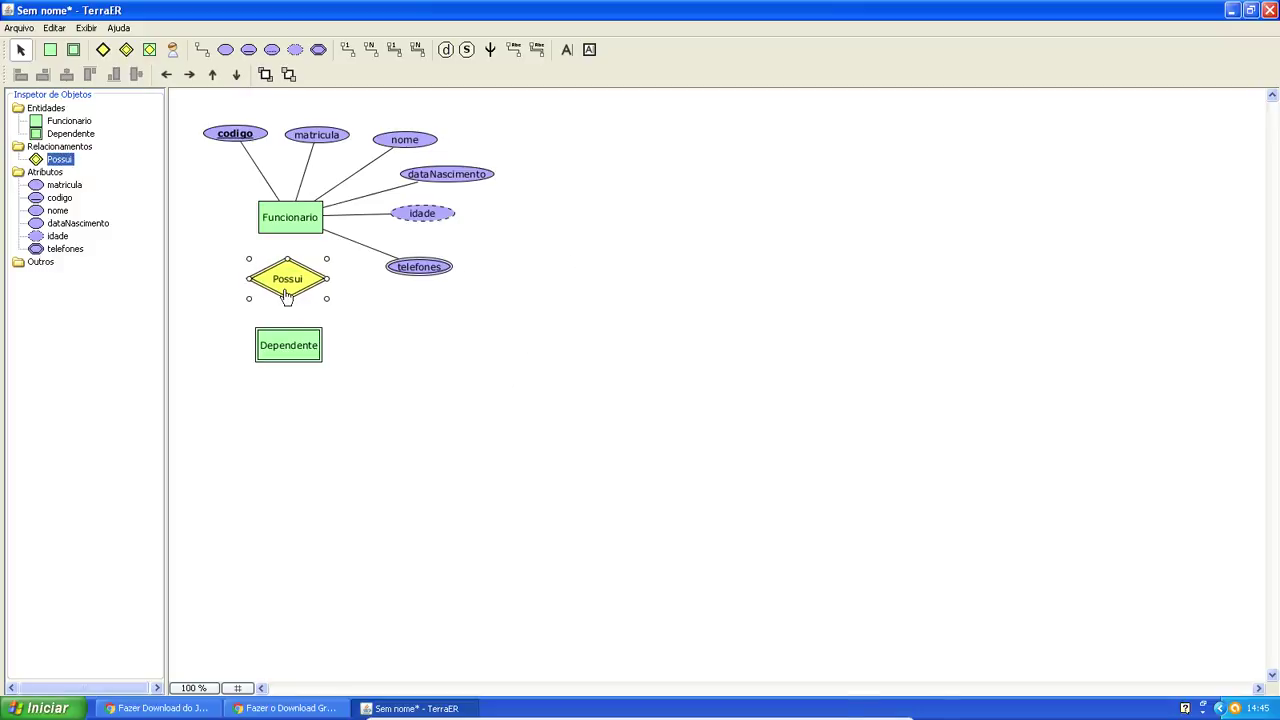
Shift Dependente and the Possui relationship slightly down to space them out beneath Funcionario.
left_click(423, 380)
left_click_drag(281, 340, 286, 357)
left_click_drag(285, 292, 289, 307)
left_click(484, 356)
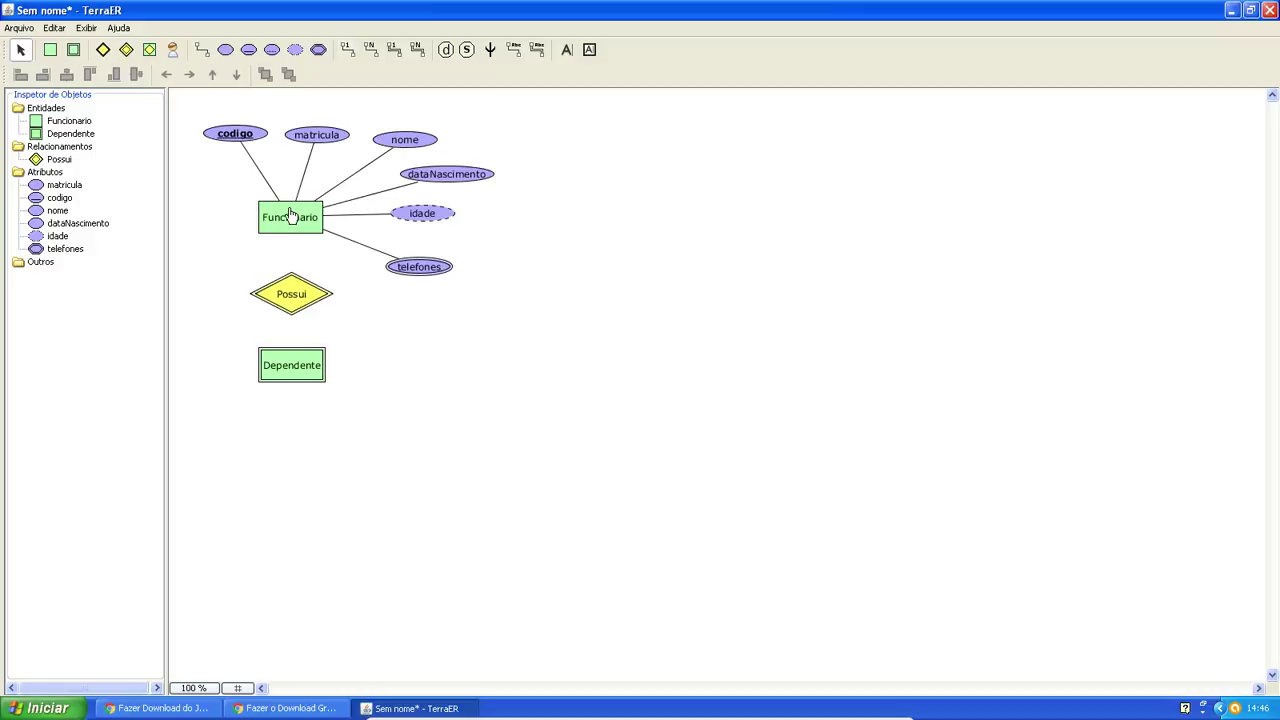
left_click(370, 50)
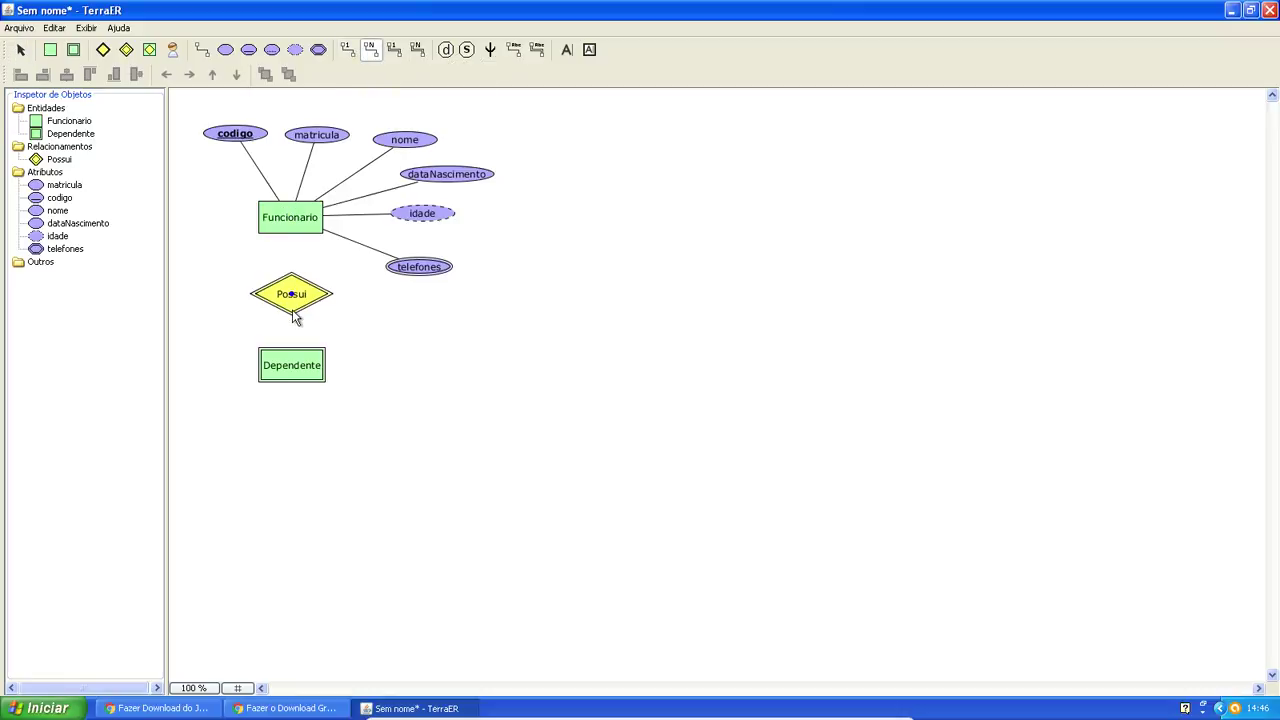
mouse_move(293, 315)
left_mouse_down()
mouse_move(292, 360)
mouse_move(309, 376)
left_mouse_up()
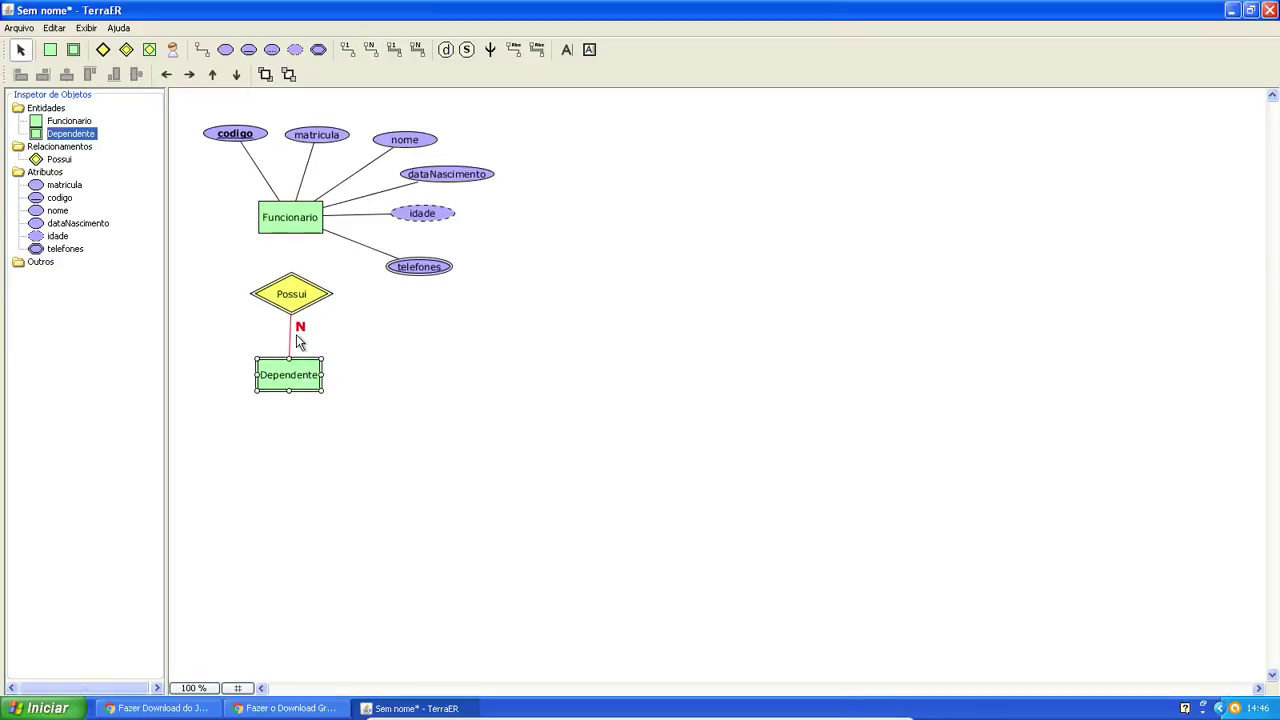
left_click(290, 336)
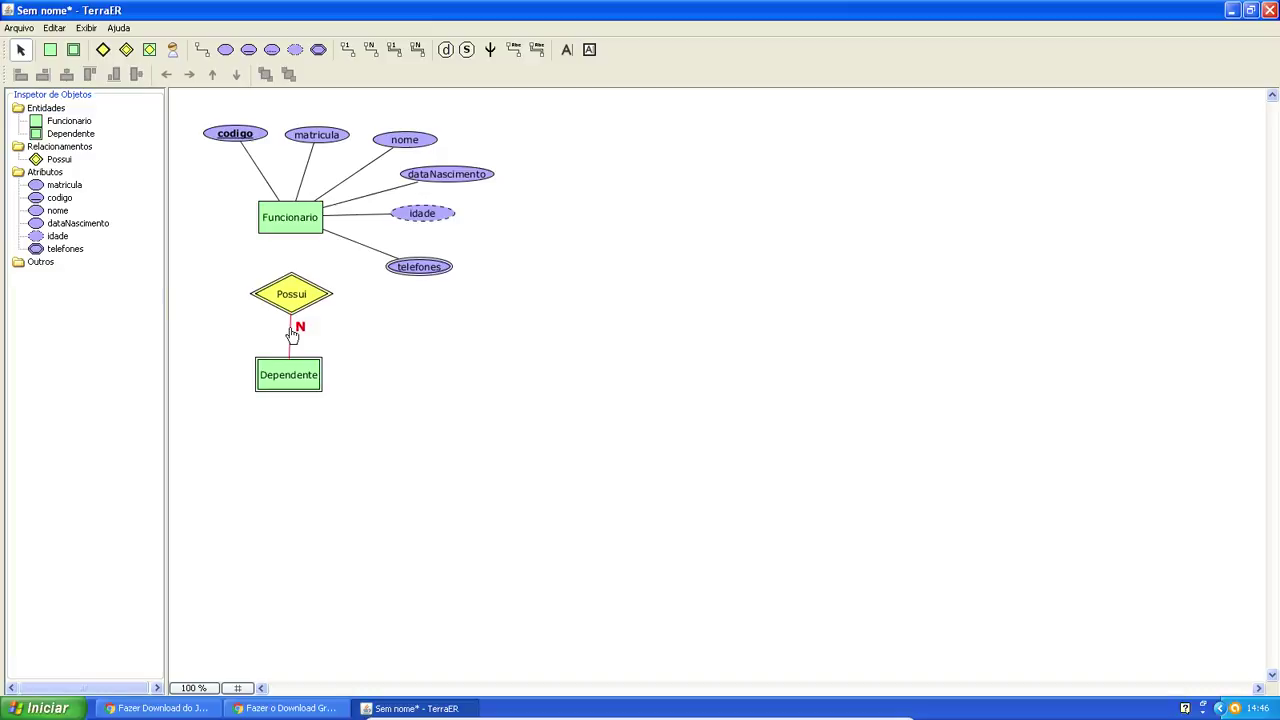
left_click(290, 336)
key("Delete")
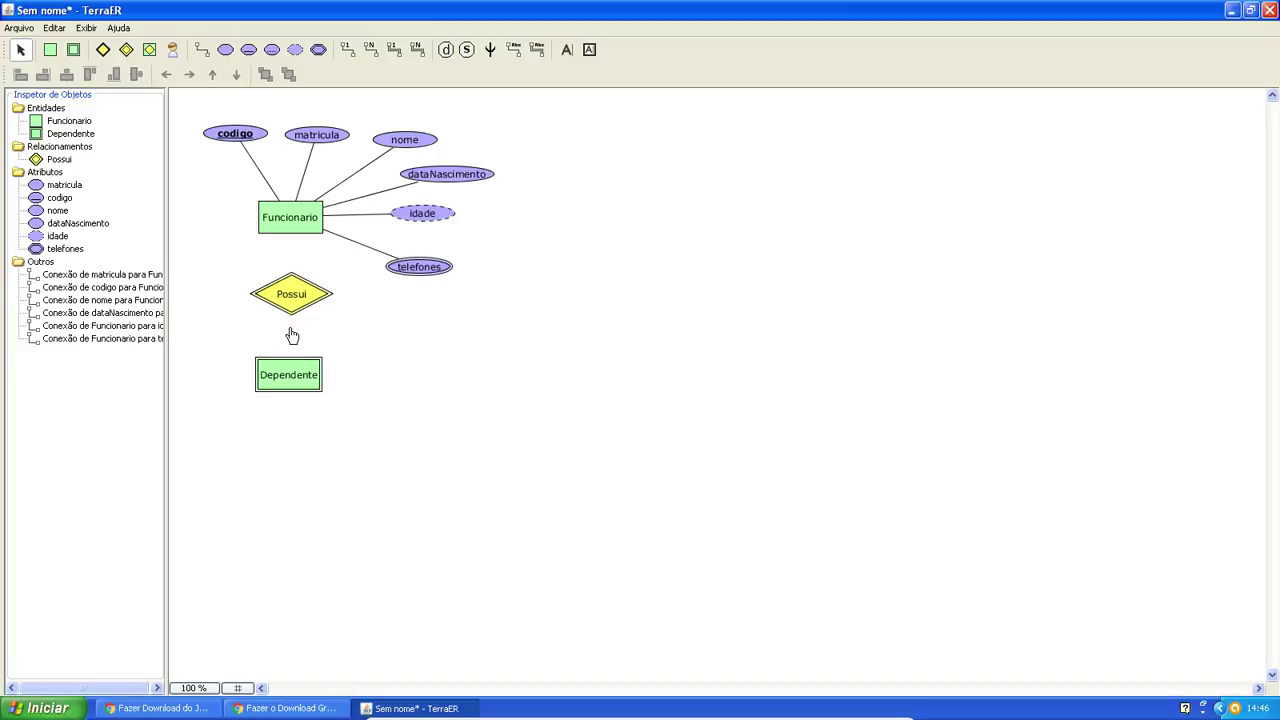
Connect Dependente with optional cardinality N and Funcionario with optional cardinality 1 to the Possui relationship, aligning Possui vertically between them.
left_click(369, 49)
left_click_drag(286, 387, 291, 297)
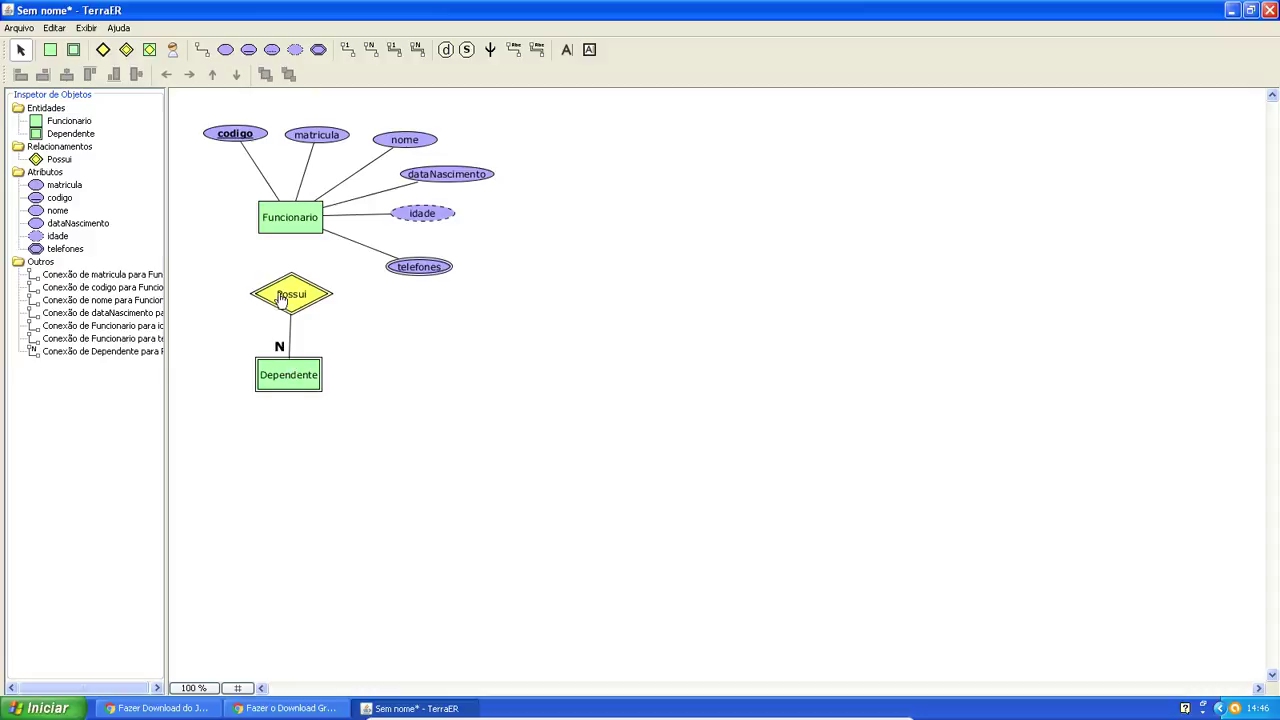
left_click_drag(286, 293, 291, 290)
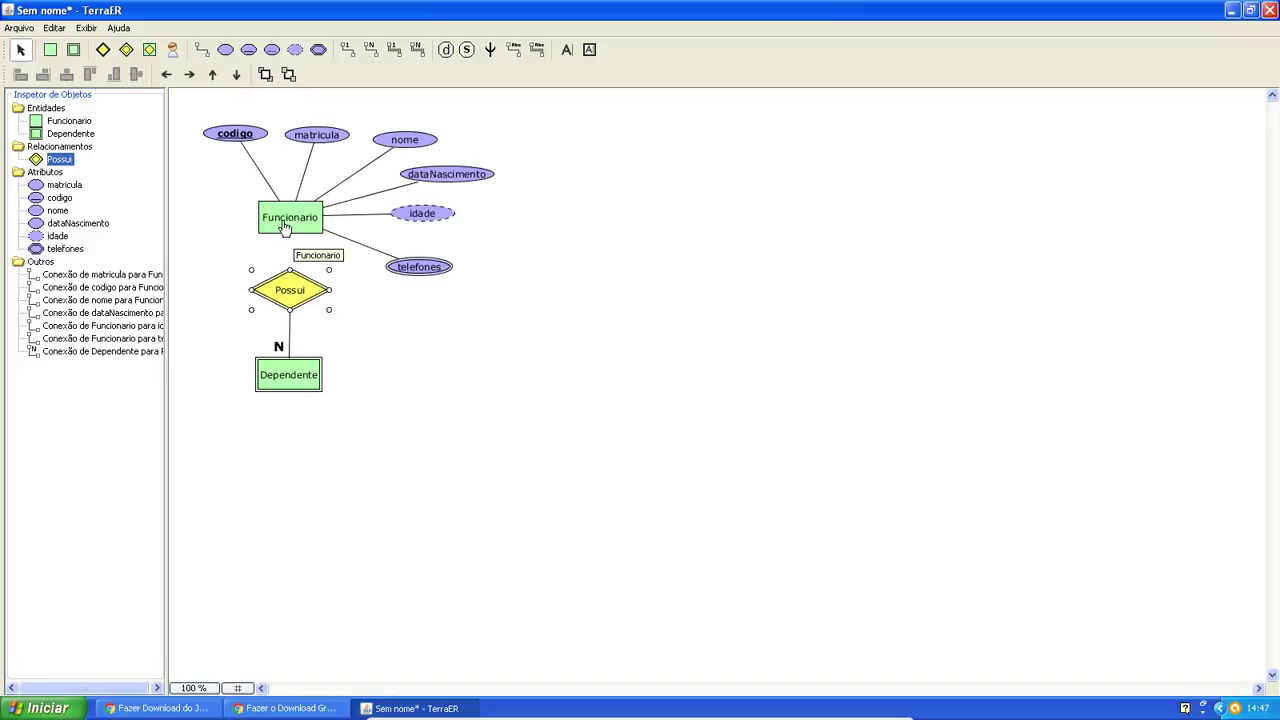
left_click(349, 50)
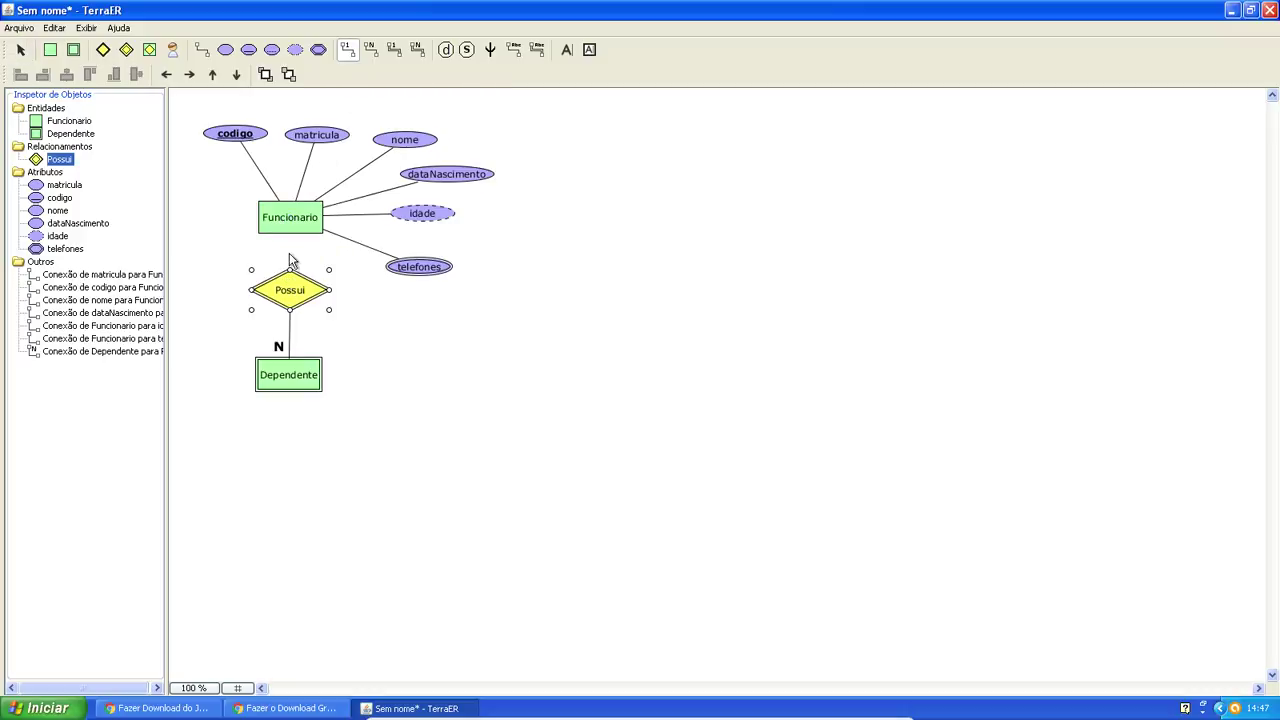
left_click(295, 222)
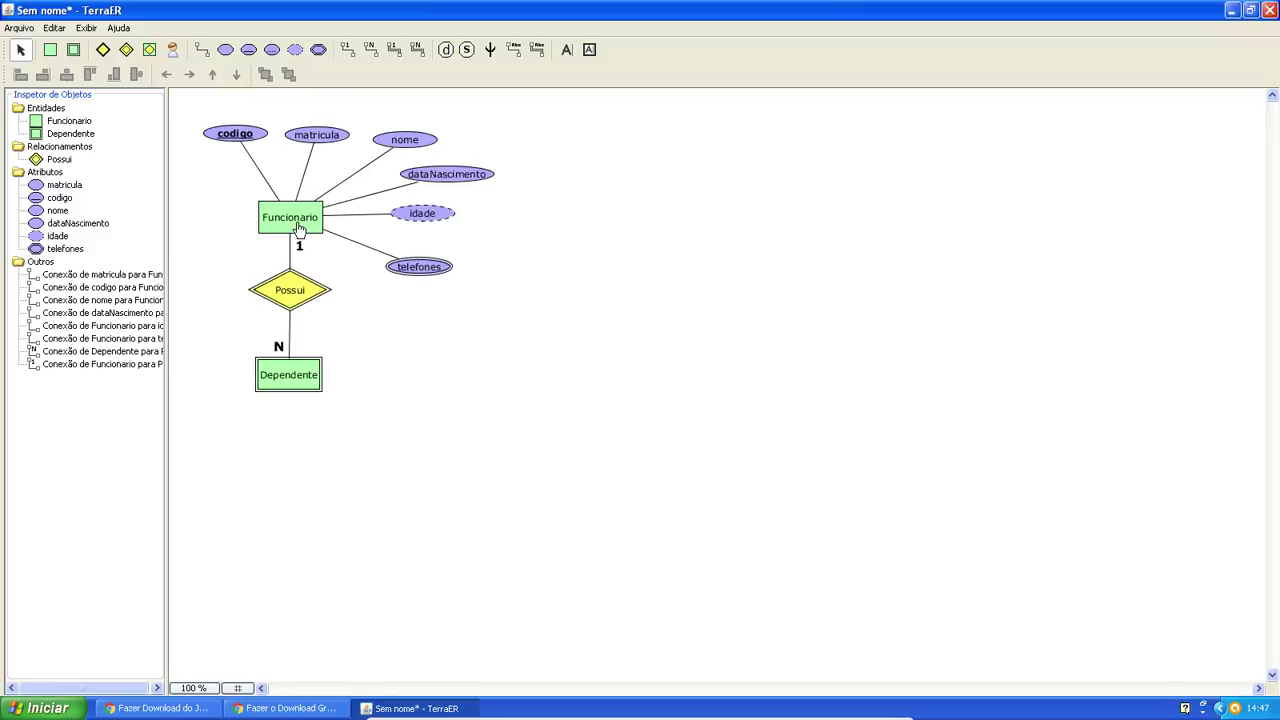
double_click(266, 225)
Select the whole diagram and move it right and slightly up to free space beside Funcionario.
left_click_drag(185, 105, 528, 441)
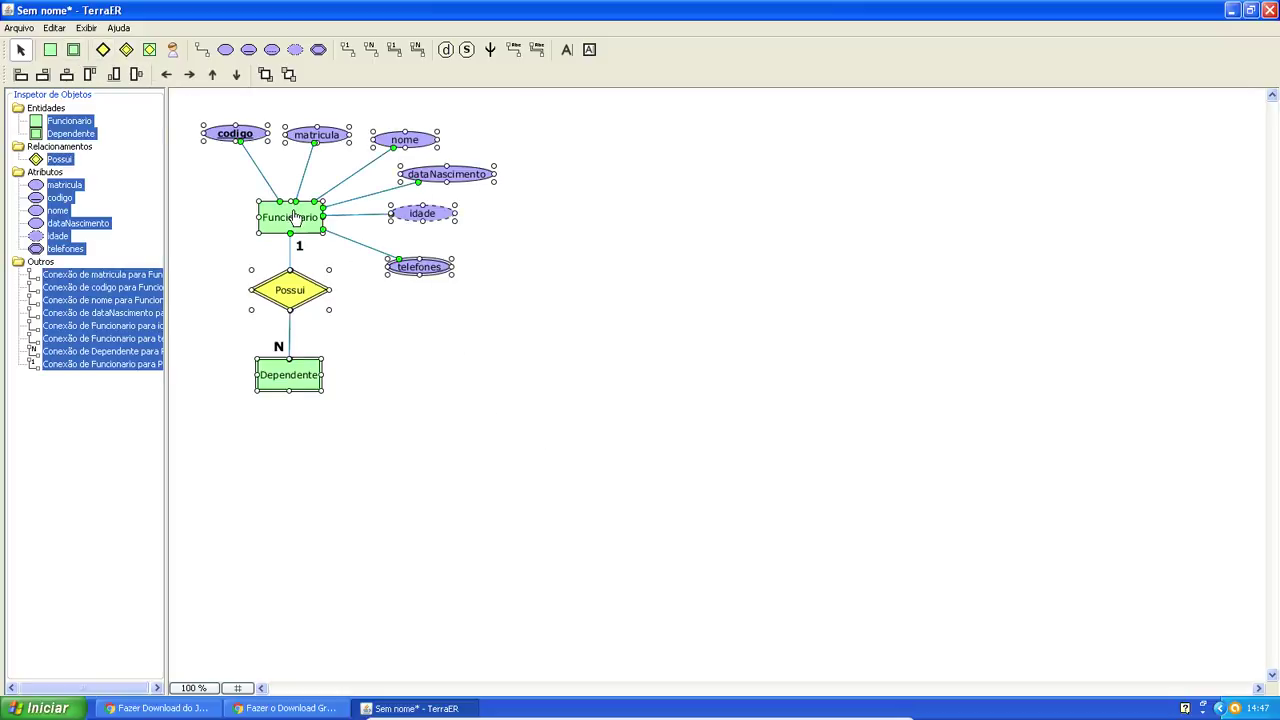
left_click_drag(296, 218, 445, 204)
left_click(783, 240)
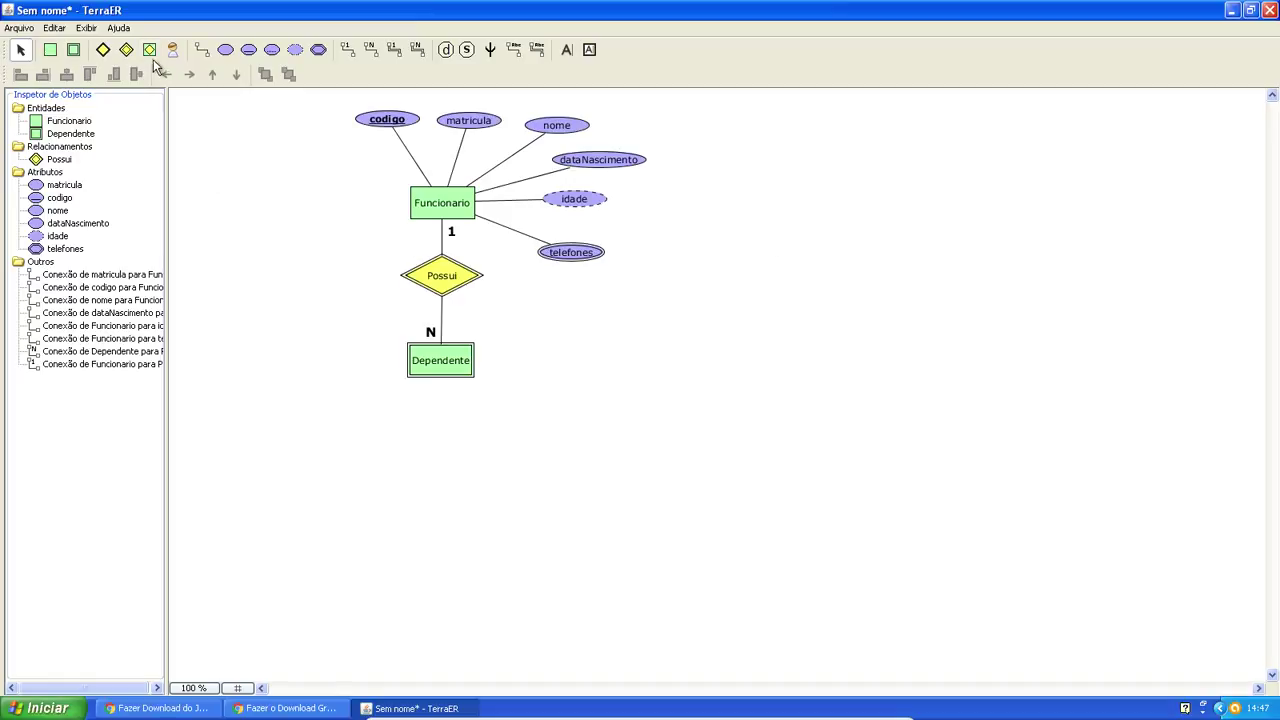
Add an entity named Departamento to the left of Funcionario, level with it.
left_click(50, 49)
left_click(241, 200)
double_click(285, 206)
type("D")
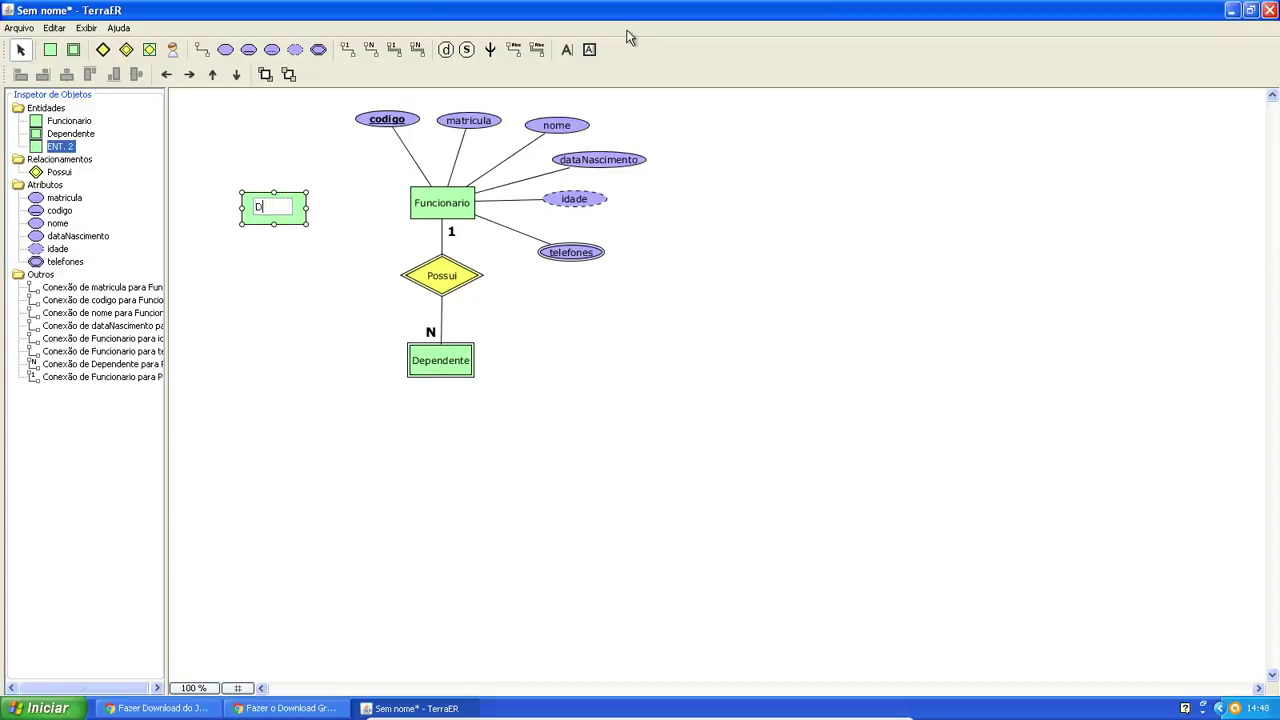
type("epartamento")
left_click(322, 288)
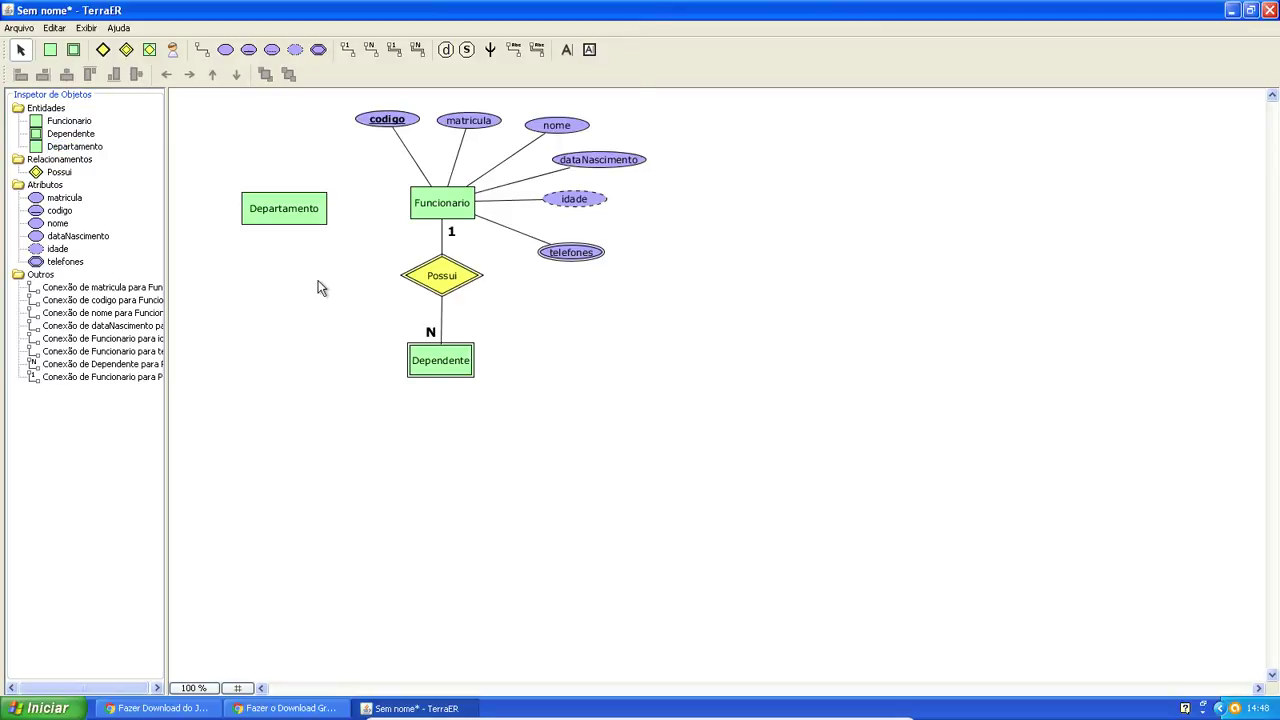
left_click_drag(323, 209, 229, 207)
left_click(244, 155)
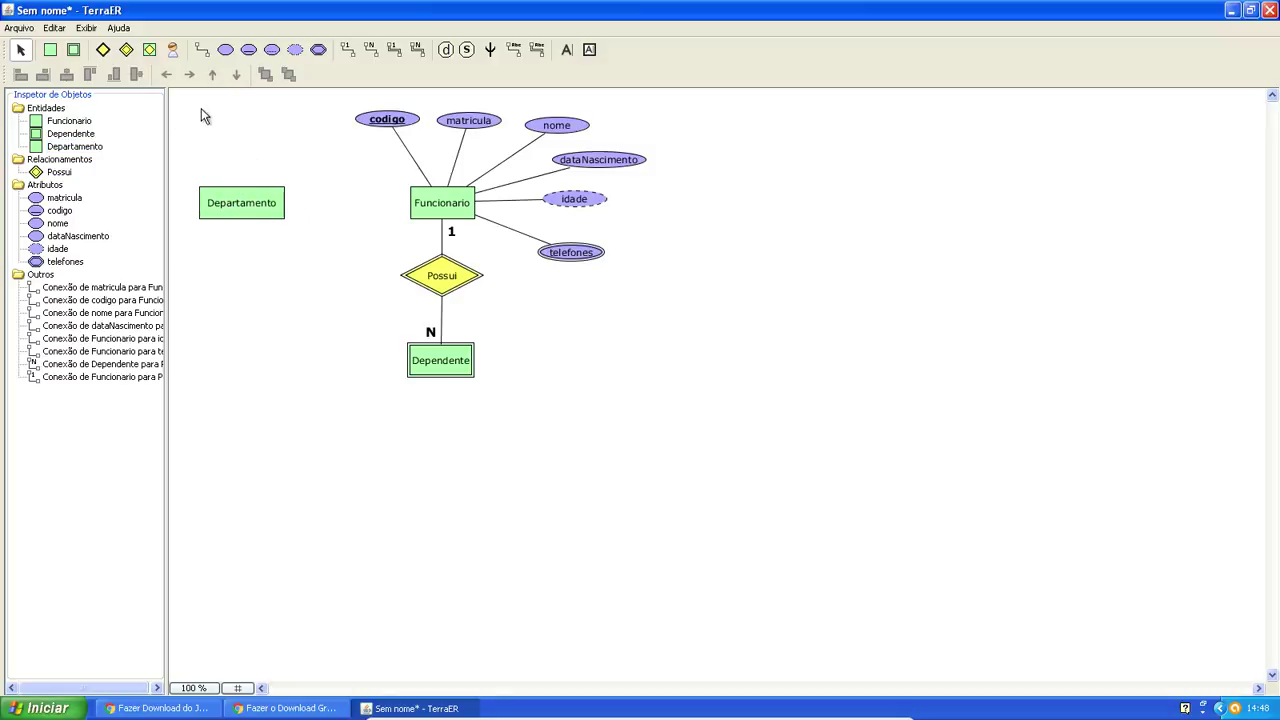
Add a regular relationship named Trabalha between Departamento and Funcionario, shifting Departamento slightly left.
left_click(115, 54)
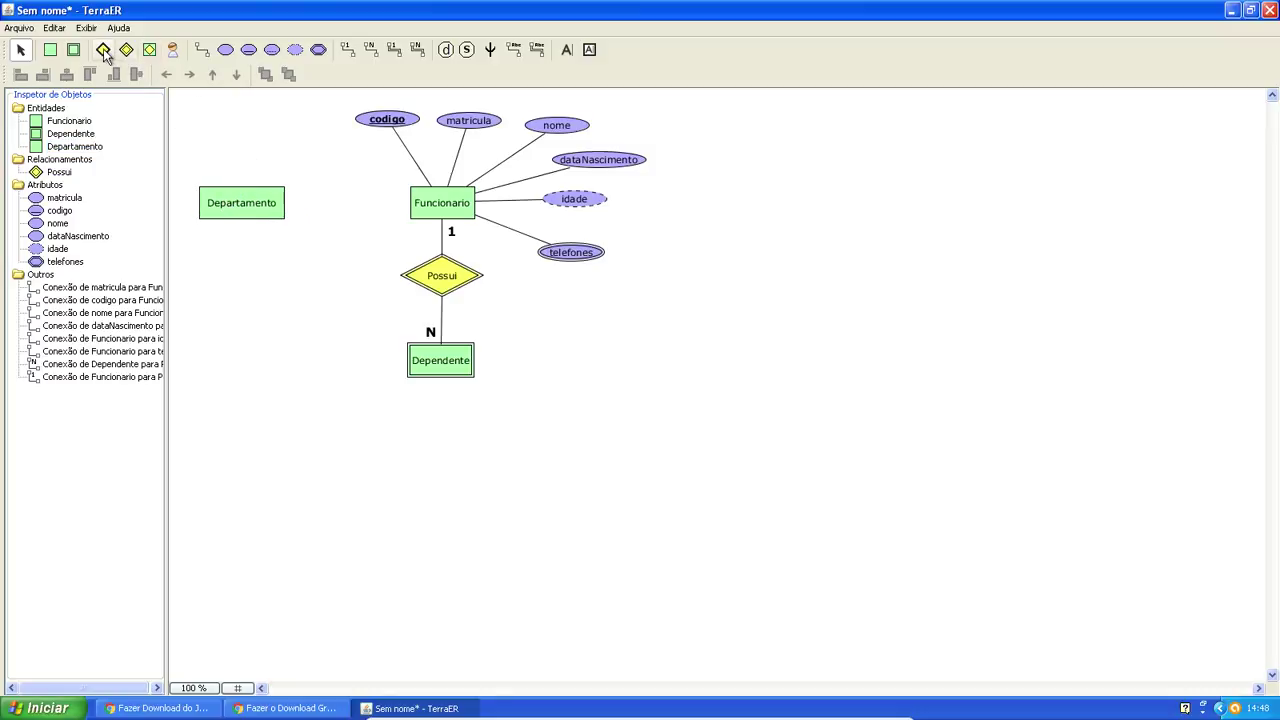
left_click(331, 197)
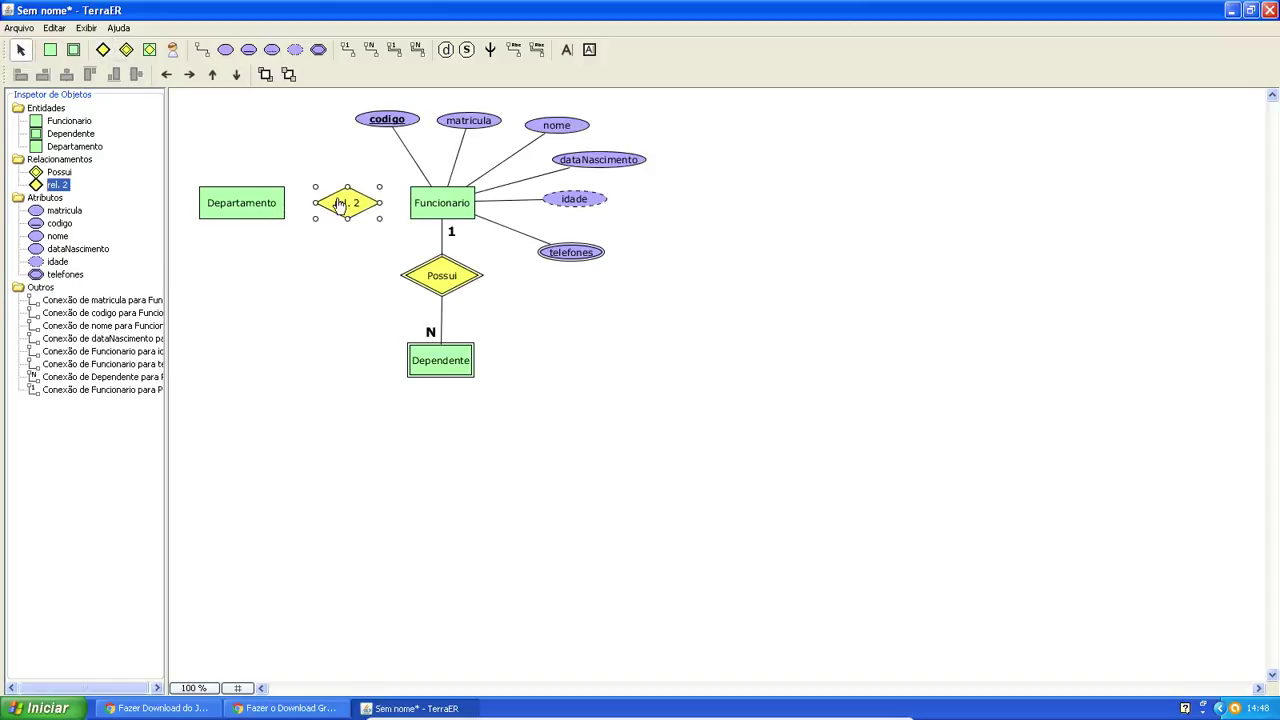
left_click_drag(268, 203, 260, 203)
double_click(331, 208)
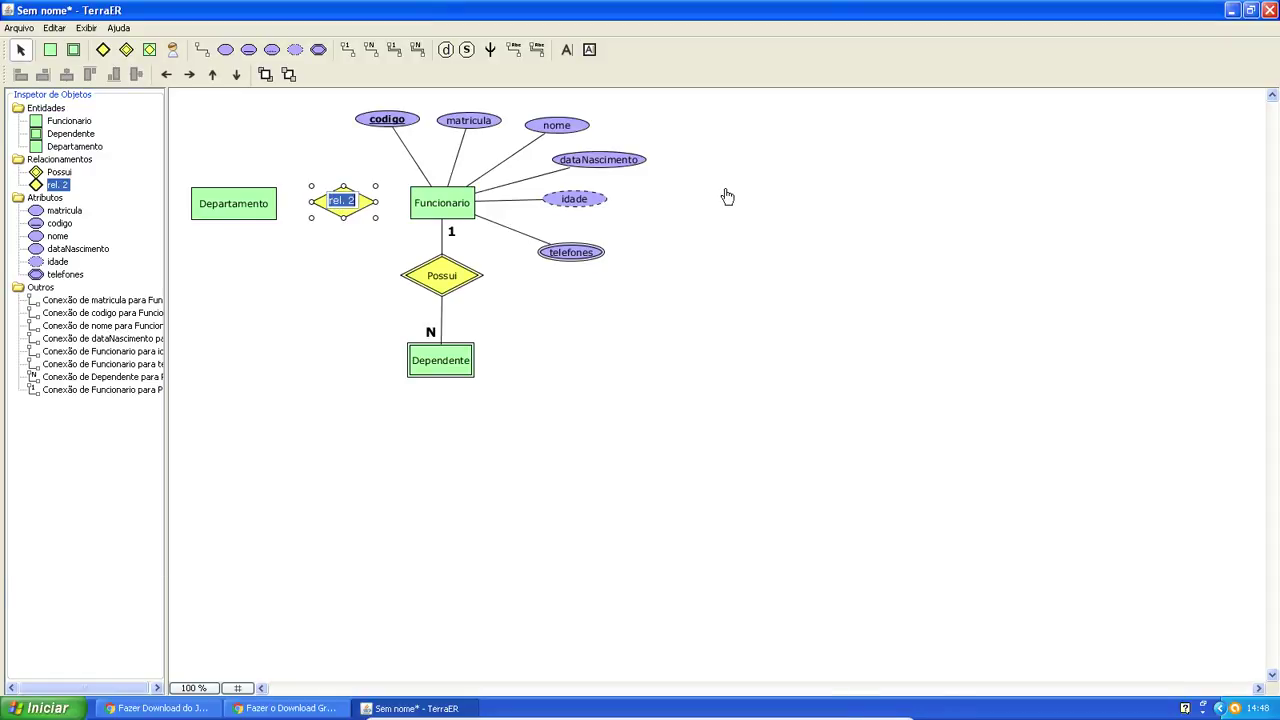
type("Trabal")
left_click(314, 353)
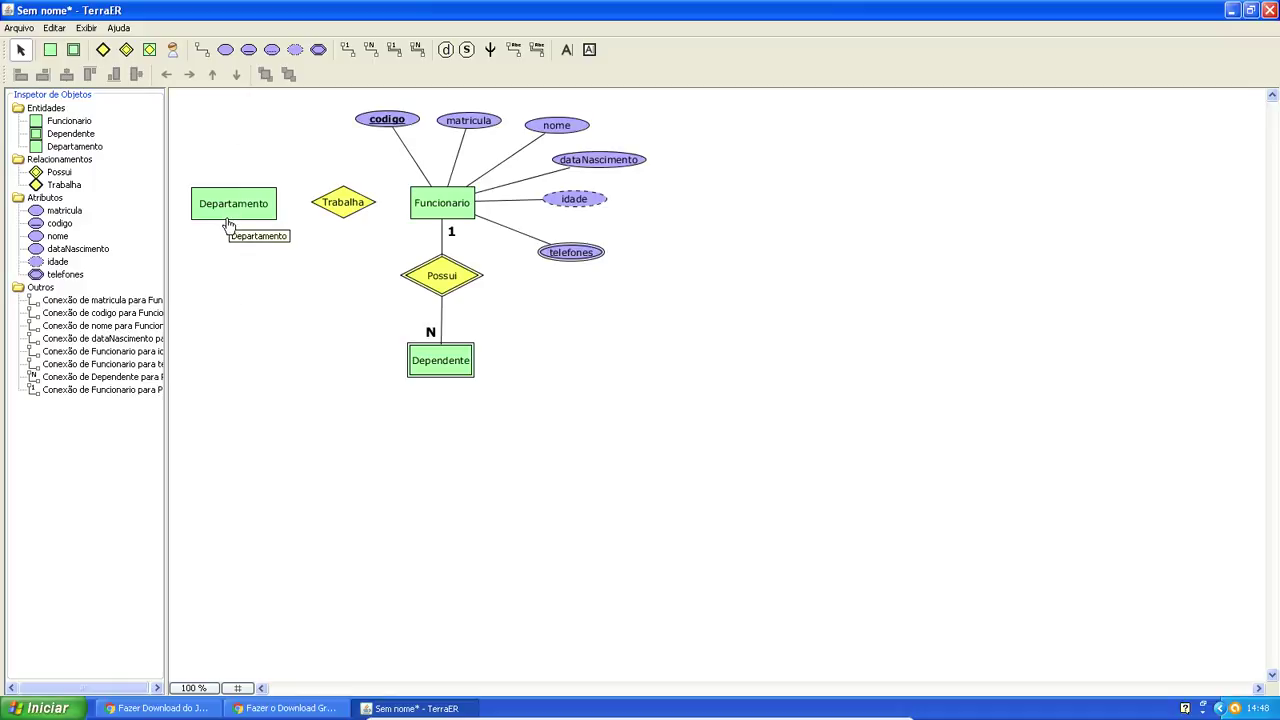
Connect Departamento with optional cardinality 1 and Funcionario with optional cardinality N to the Trabalha relationship.
left_click(369, 56)
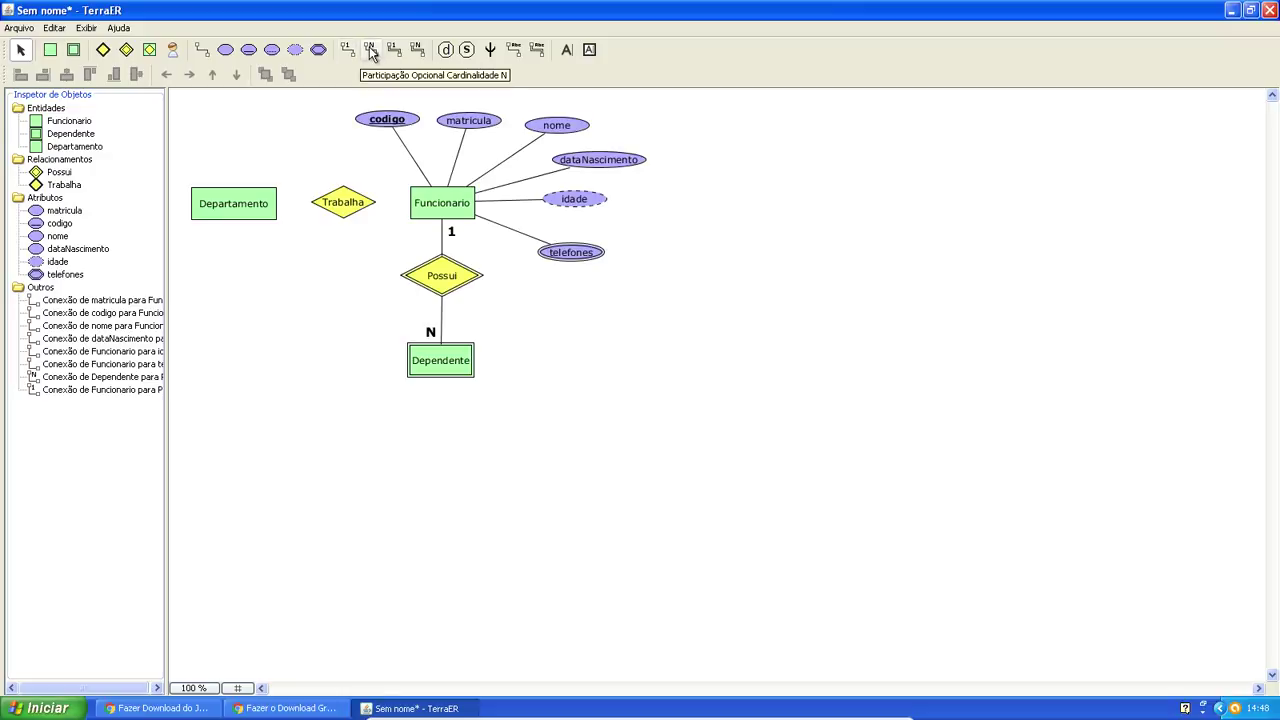
left_click(348, 49)
left_click(350, 203)
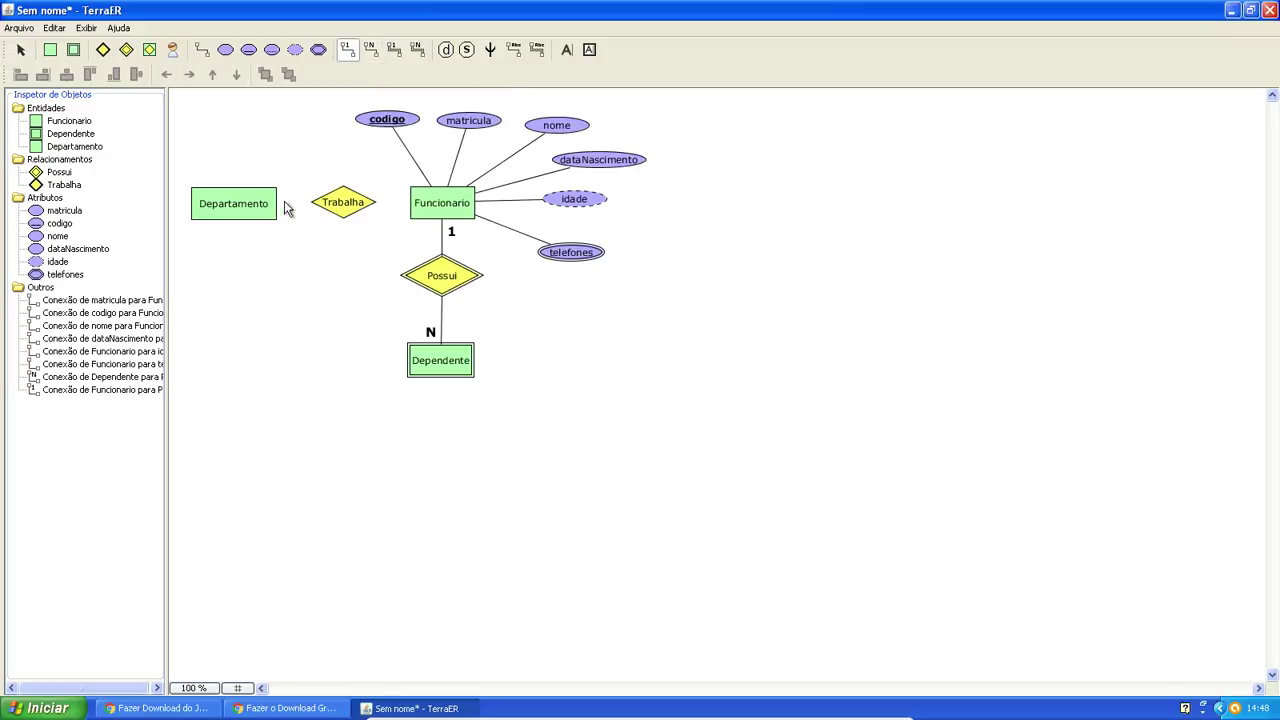
left_click(267, 205)
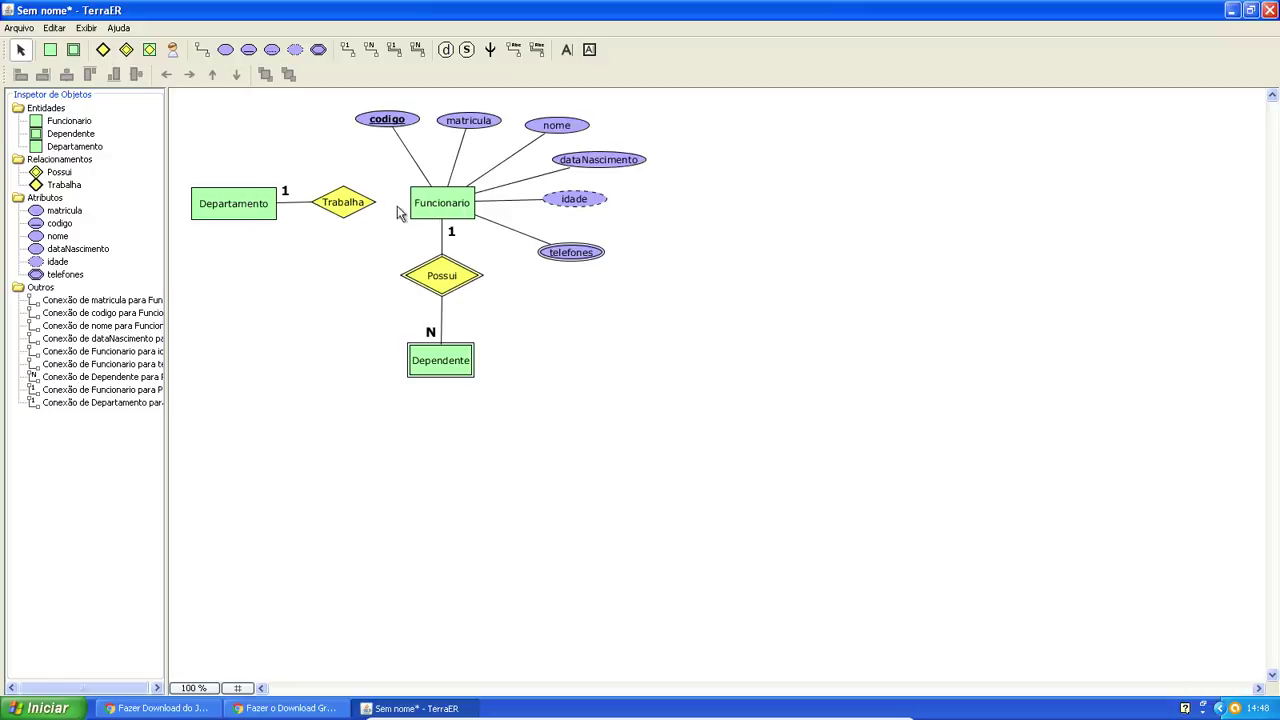
left_click(371, 49)
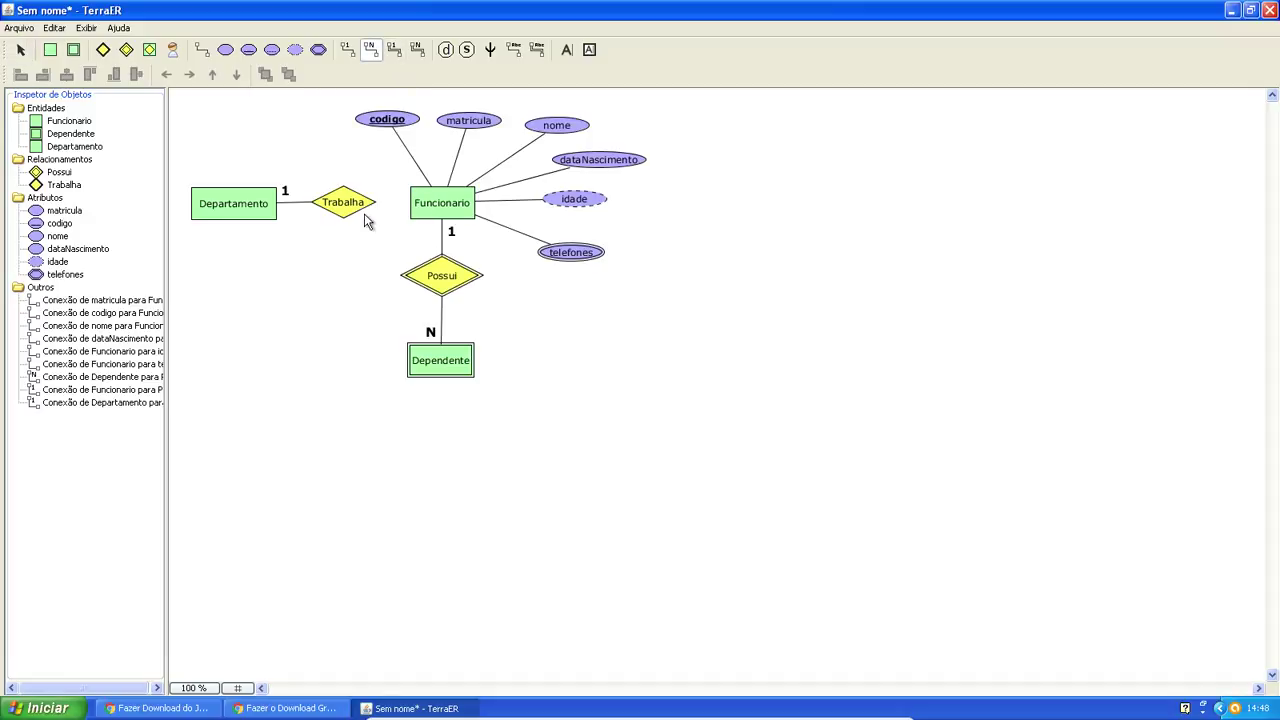
left_click_drag(431, 208, 368, 206)
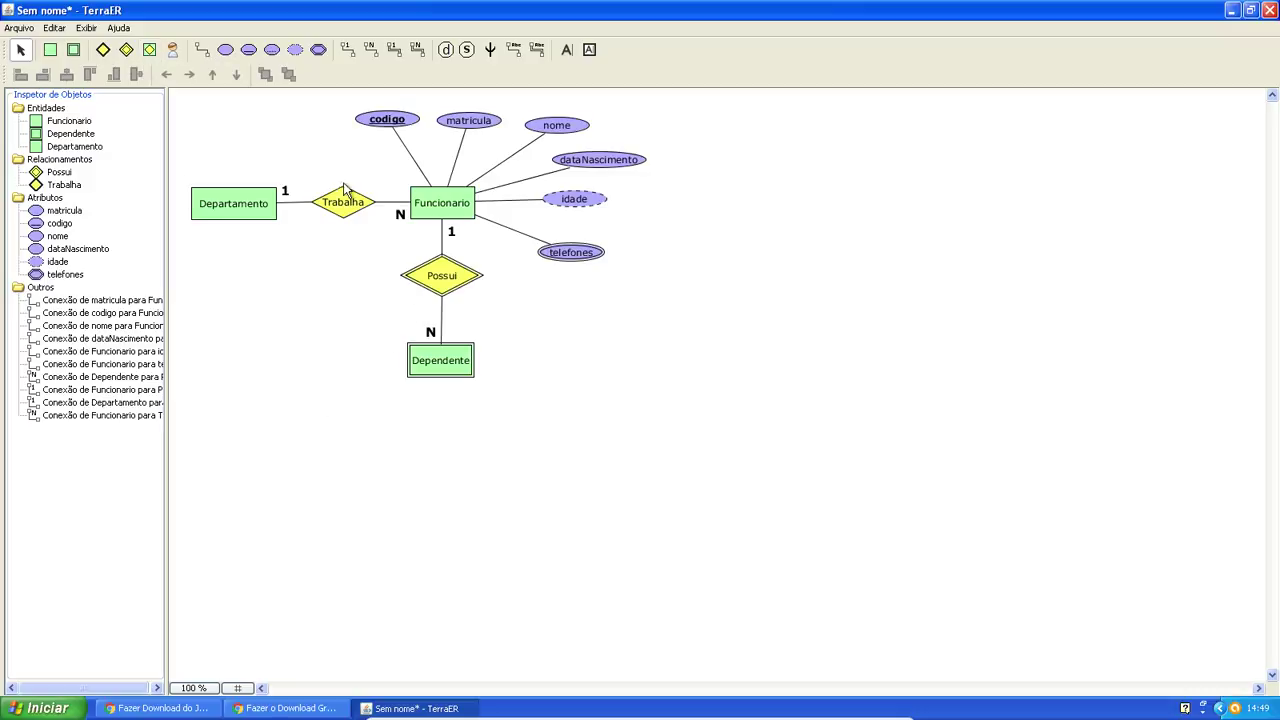
Add an entity named Fornecedor in the free area to the right of Funcionario's attributes.
mouse_move(535, 712)
left_click(50, 49)
left_click(753, 154)
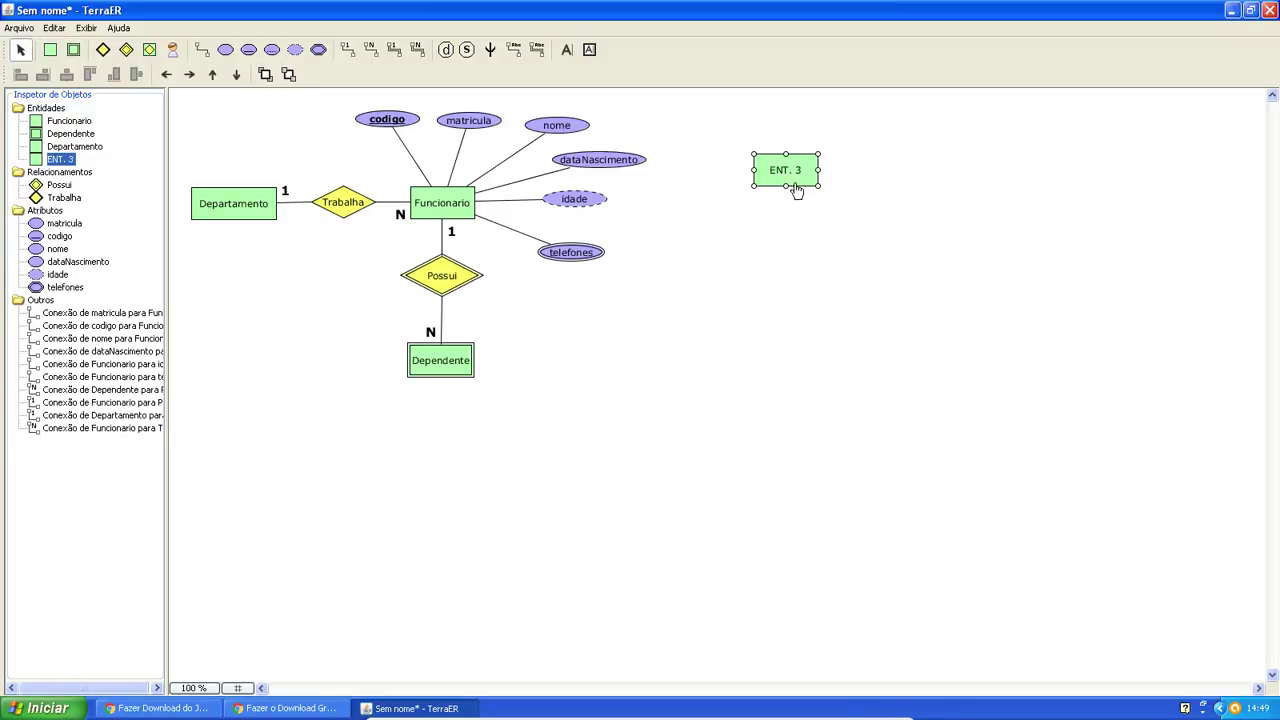
double_click(785, 170)
type("Fornecedor")
left_click(1080, 332)
left_click_drag(781, 184, 741, 191)
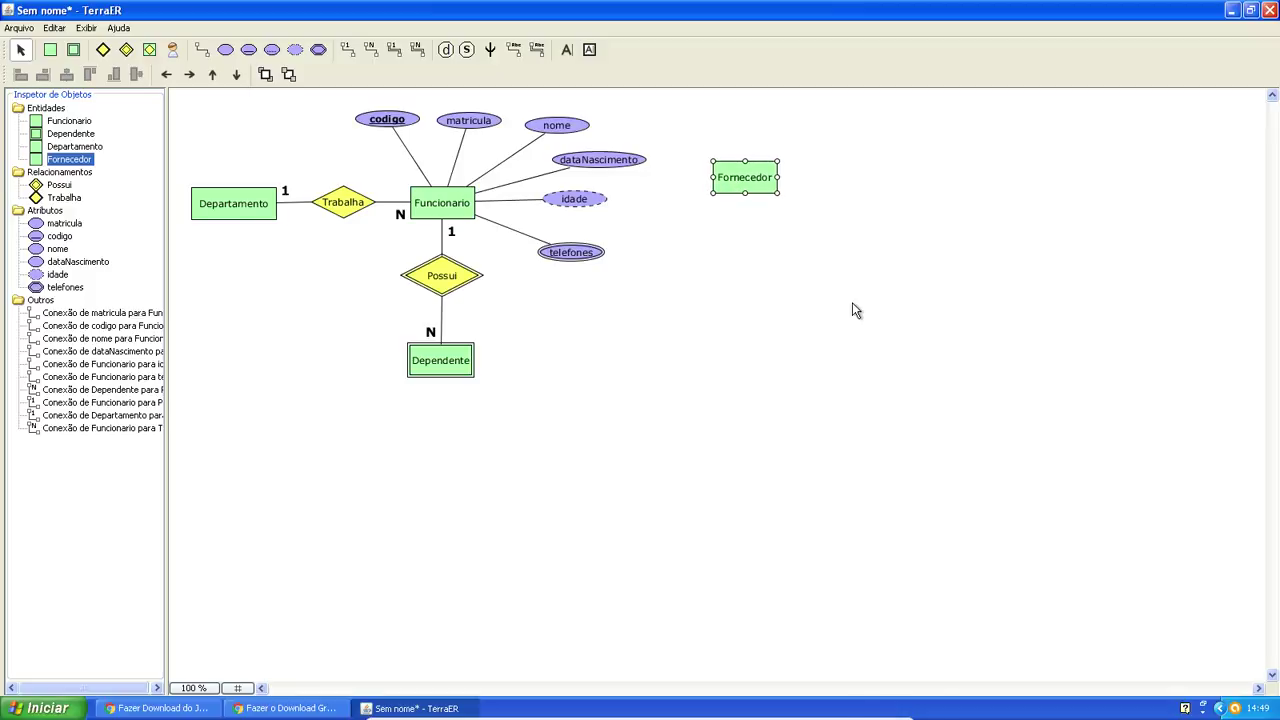
left_click(857, 312)
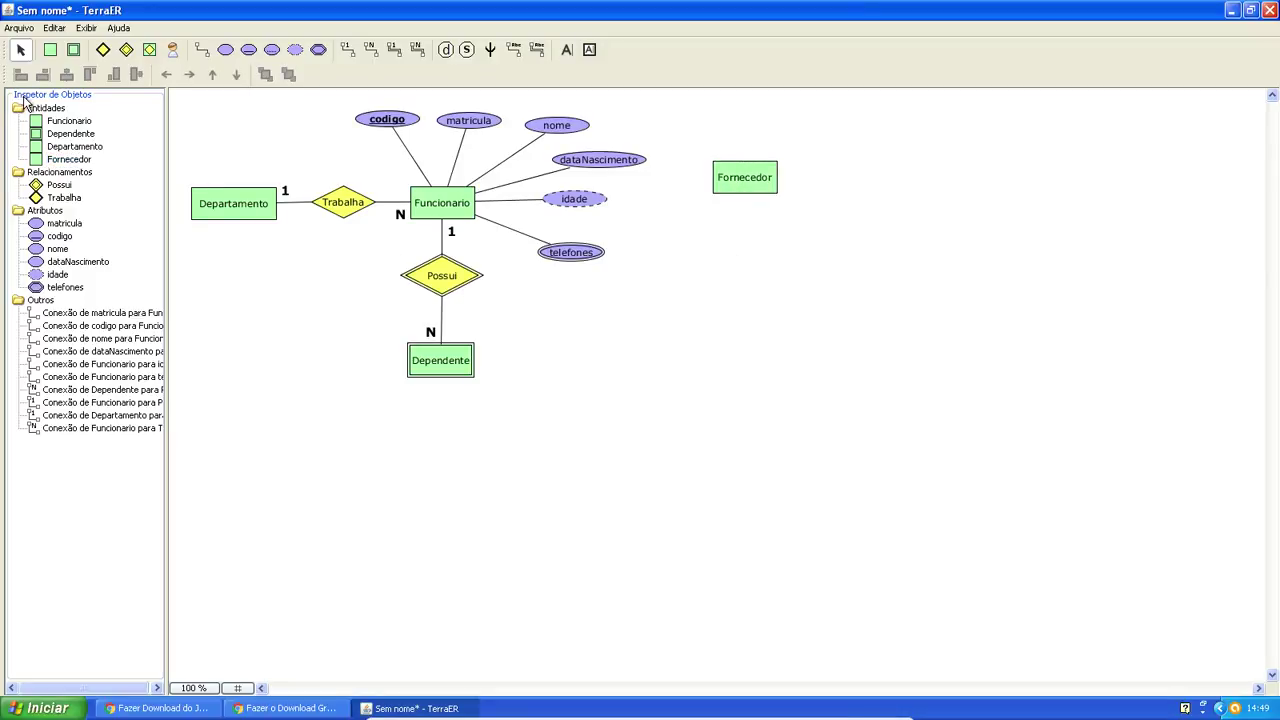
Add an entity named Peca to the right of Fornecedor, level with it.
left_click(50, 49)
left_click(946, 161)
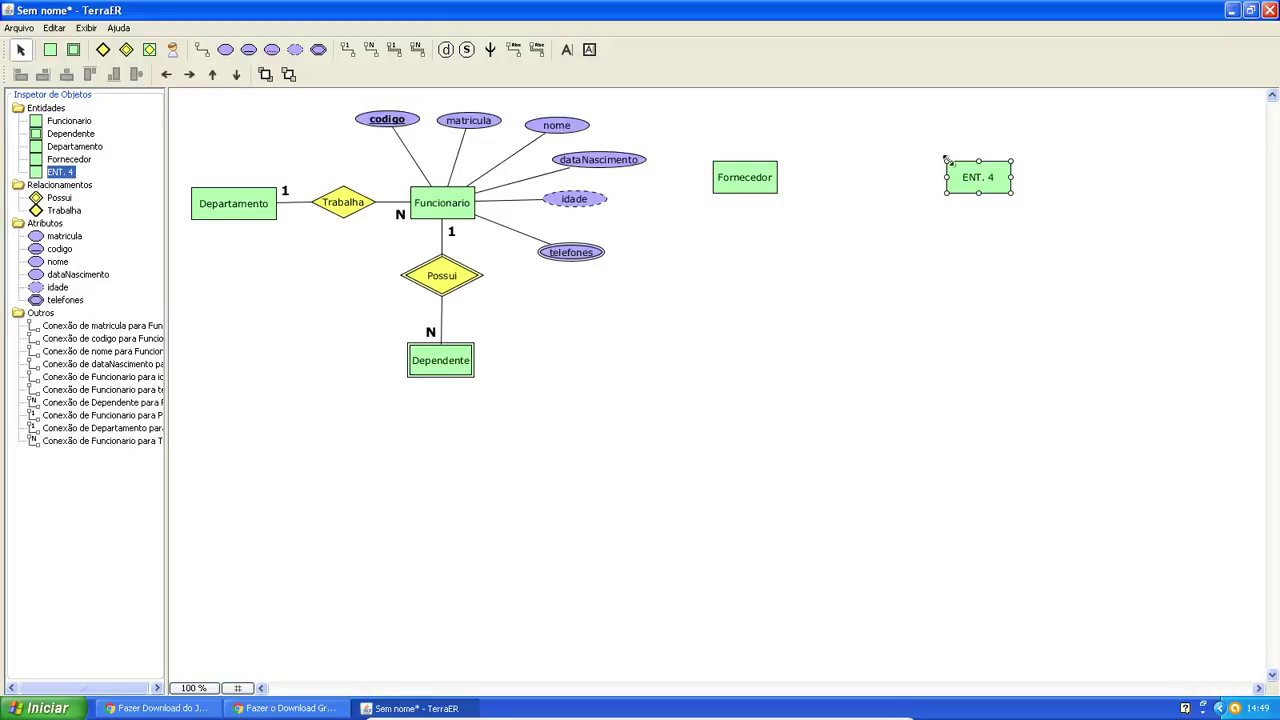
double_click(972, 181)
type("Peca")
left_click(1064, 357)
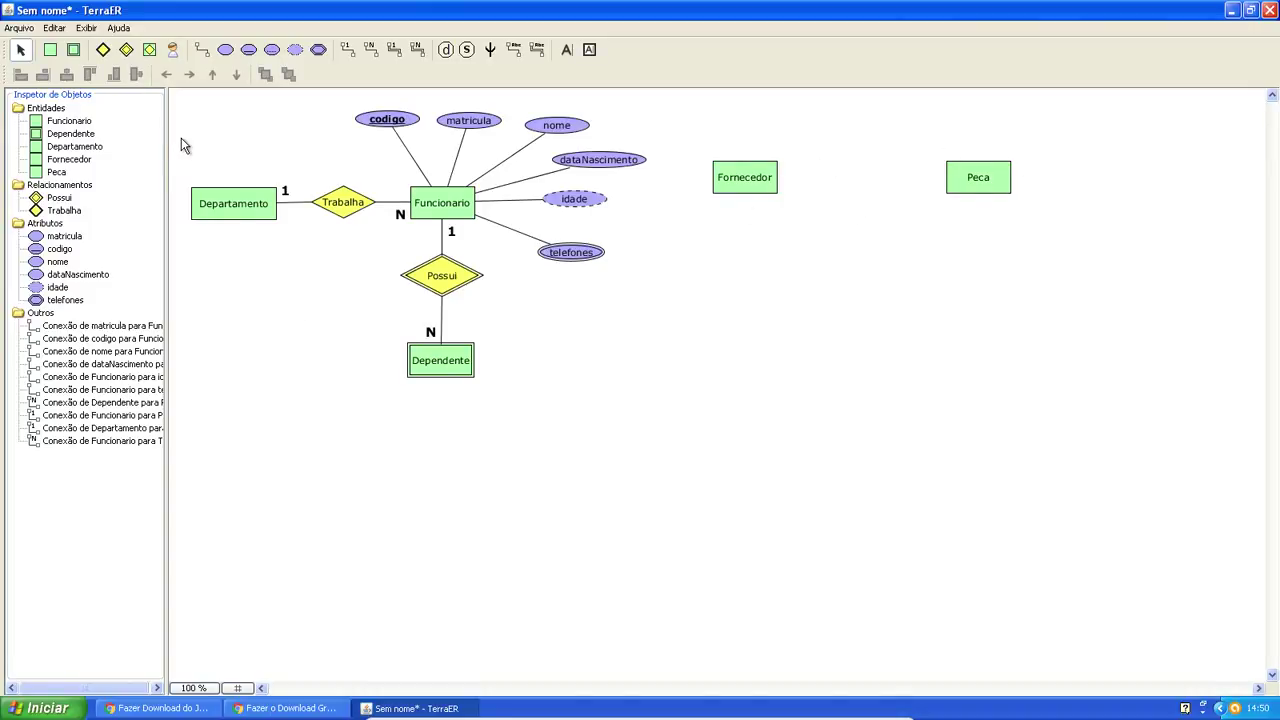
Add an entity-relationship (Entidade Relacionamento) named Fornece midway between Fornecedor and Peca.
left_click(149, 52)
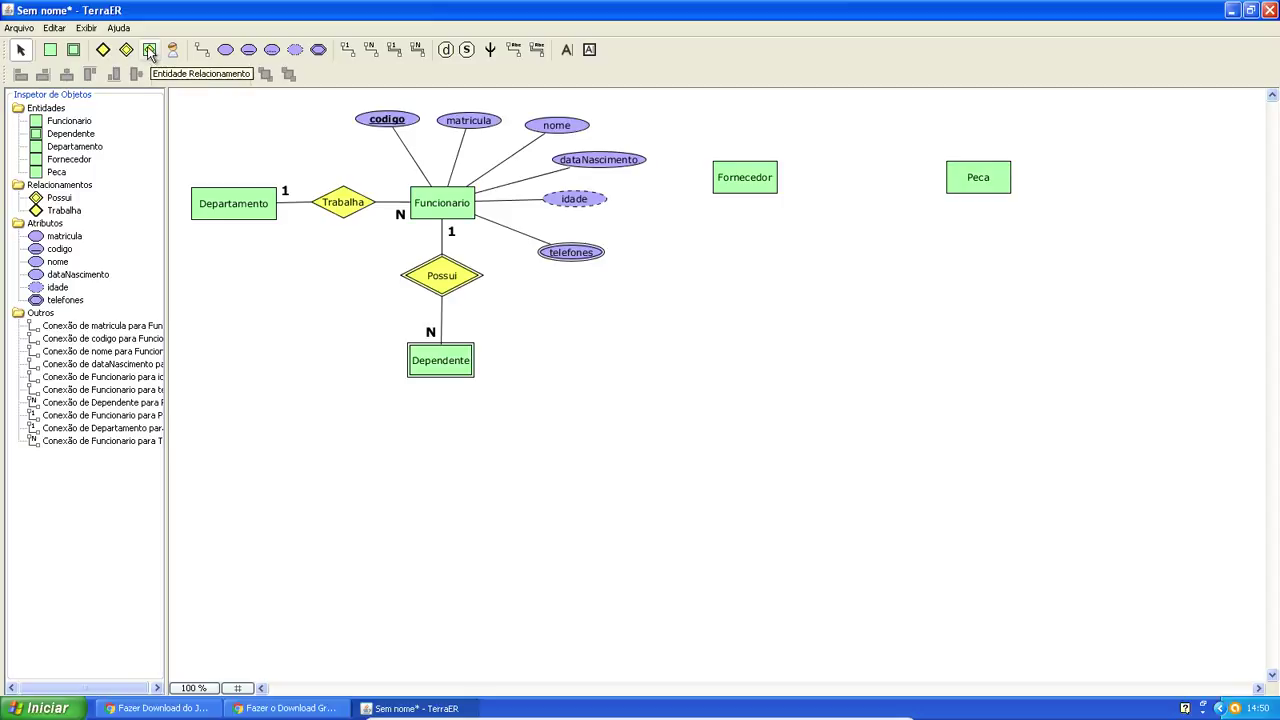
left_click(149, 52)
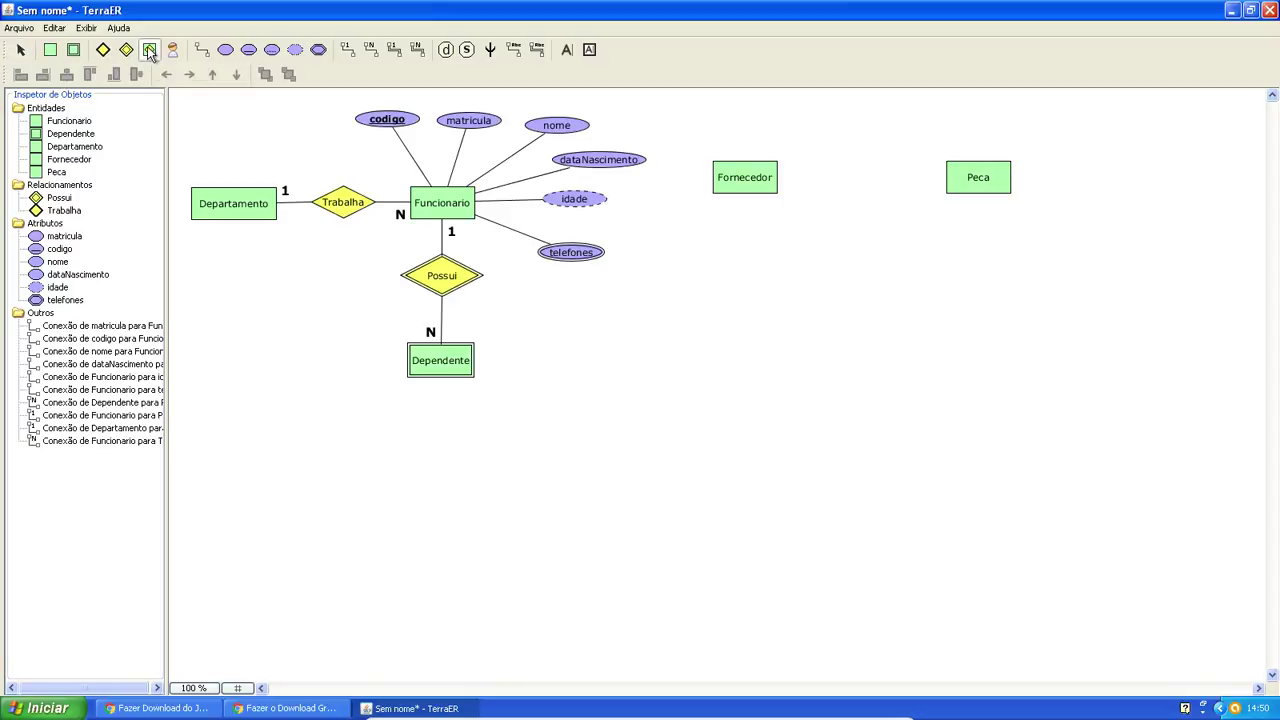
left_click(851, 177)
left_click_drag(878, 186, 866, 174)
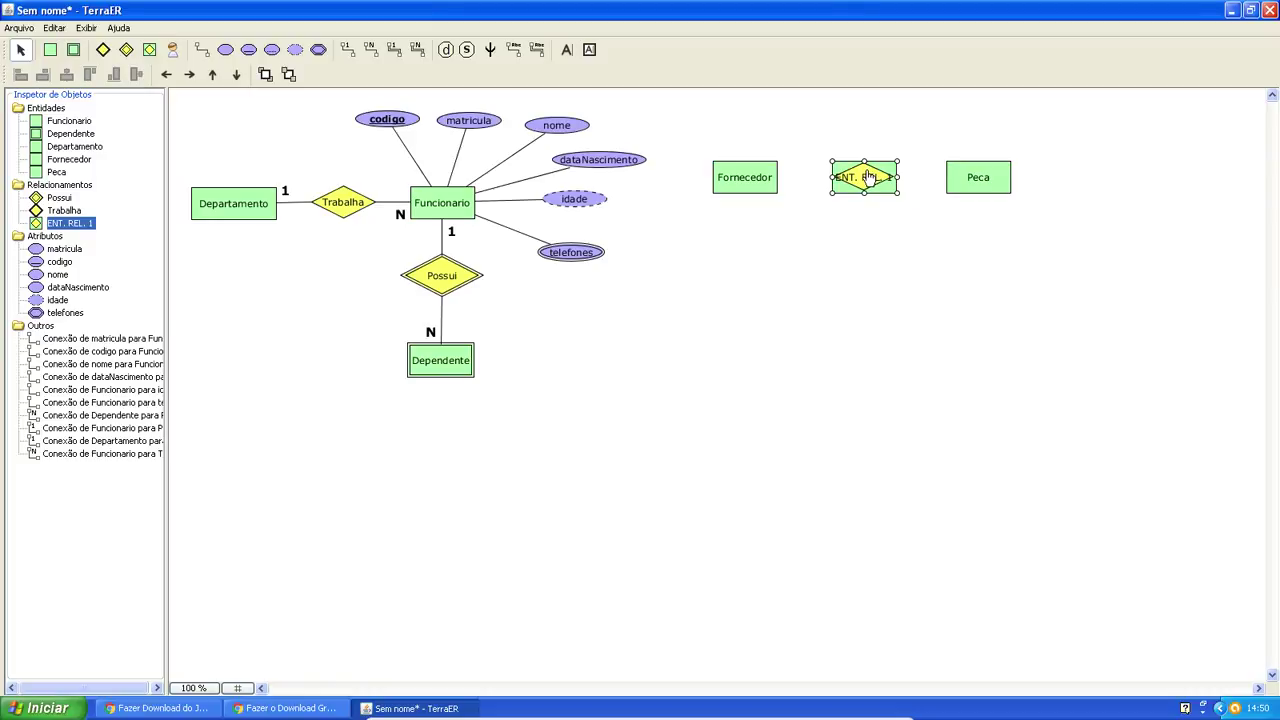
left_click(1011, 355)
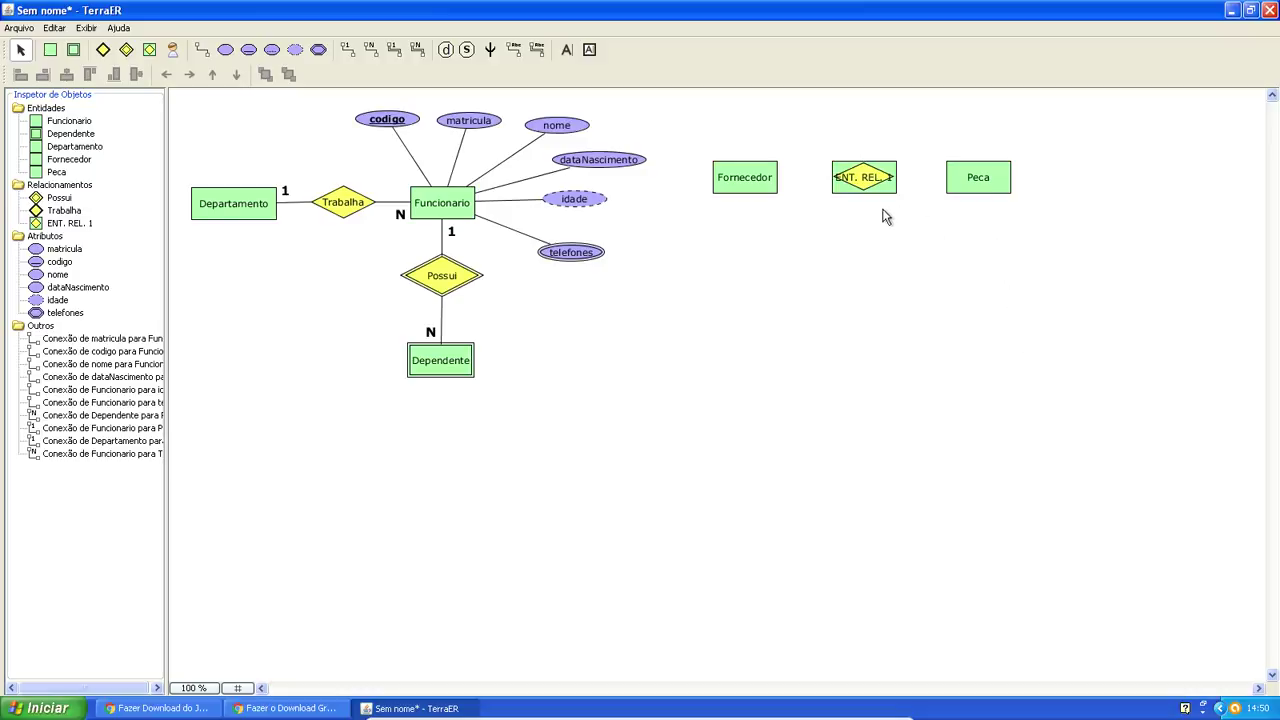
left_click(862, 180)
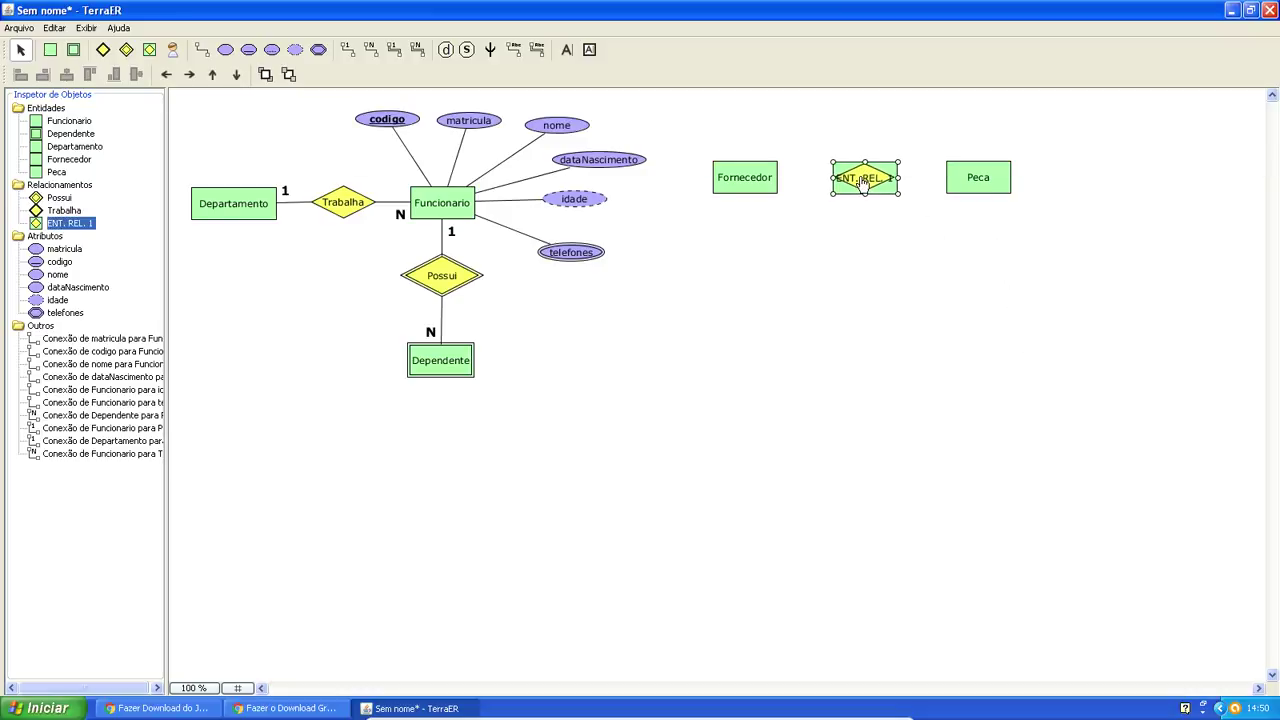
double_click(862, 179)
type("Fornece")
left_click(866, 410)
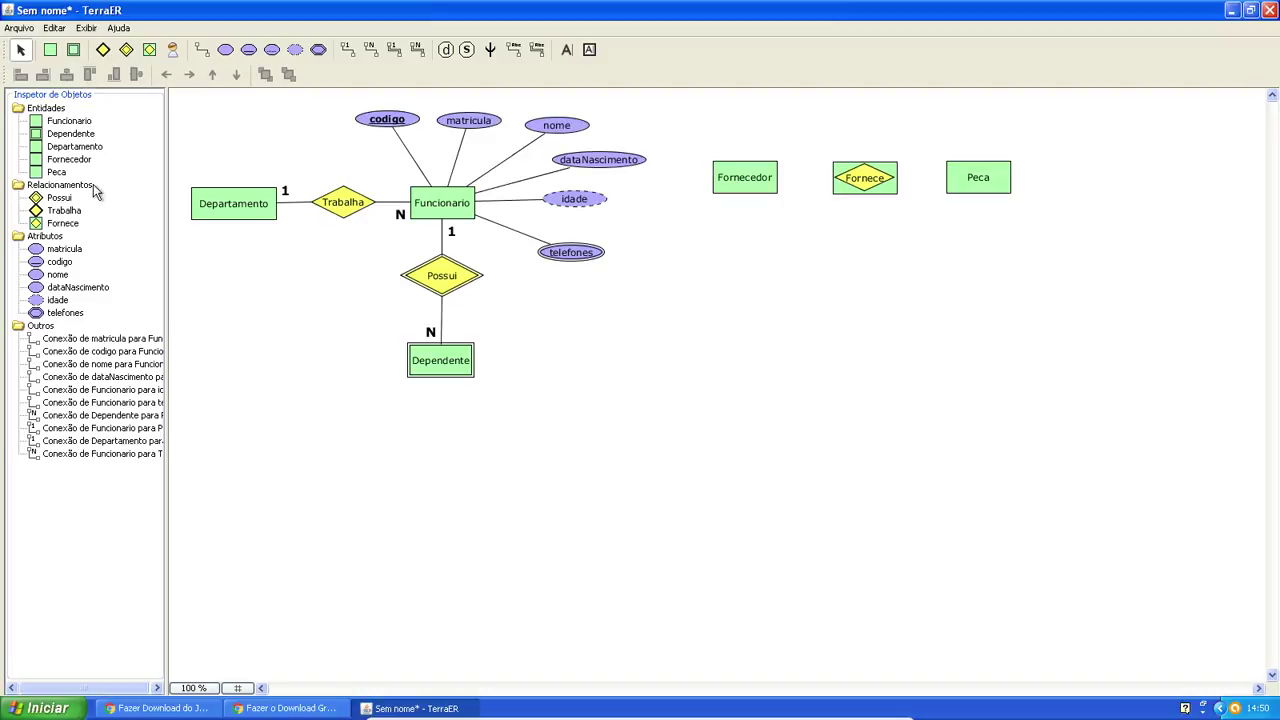
Add a simple attribute named Preco just below the Fornece entity-relationship.
left_click(225, 49)
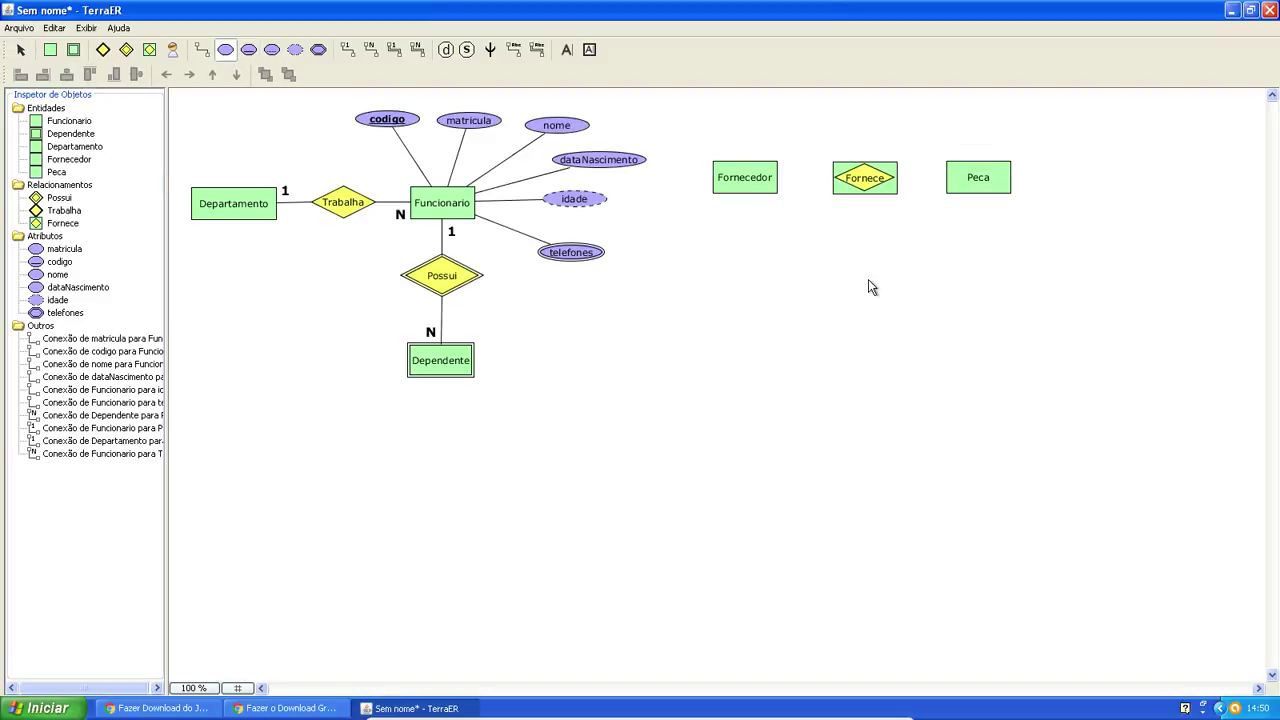
left_click(858, 263)
left_click_drag(888, 272, 865, 245)
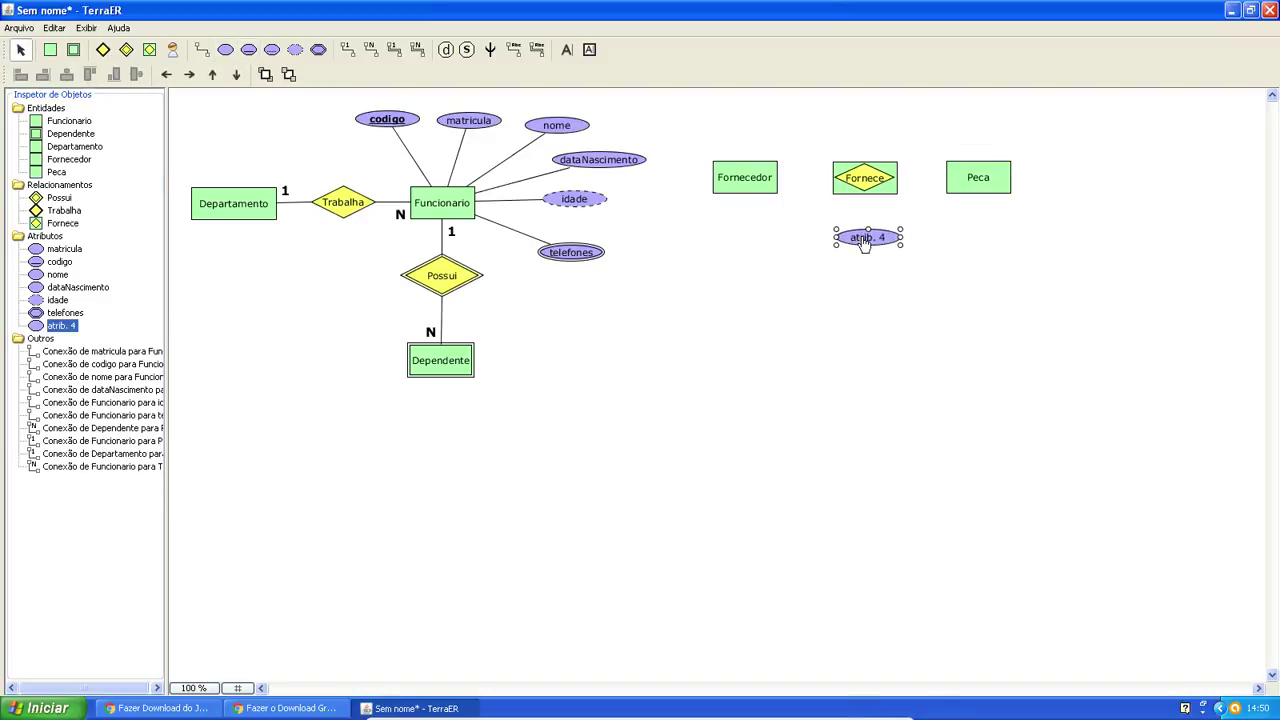
double_click(865, 243)
type("Preço")
left_click(905, 415)
double_click(868, 240)
left_click(875, 237)
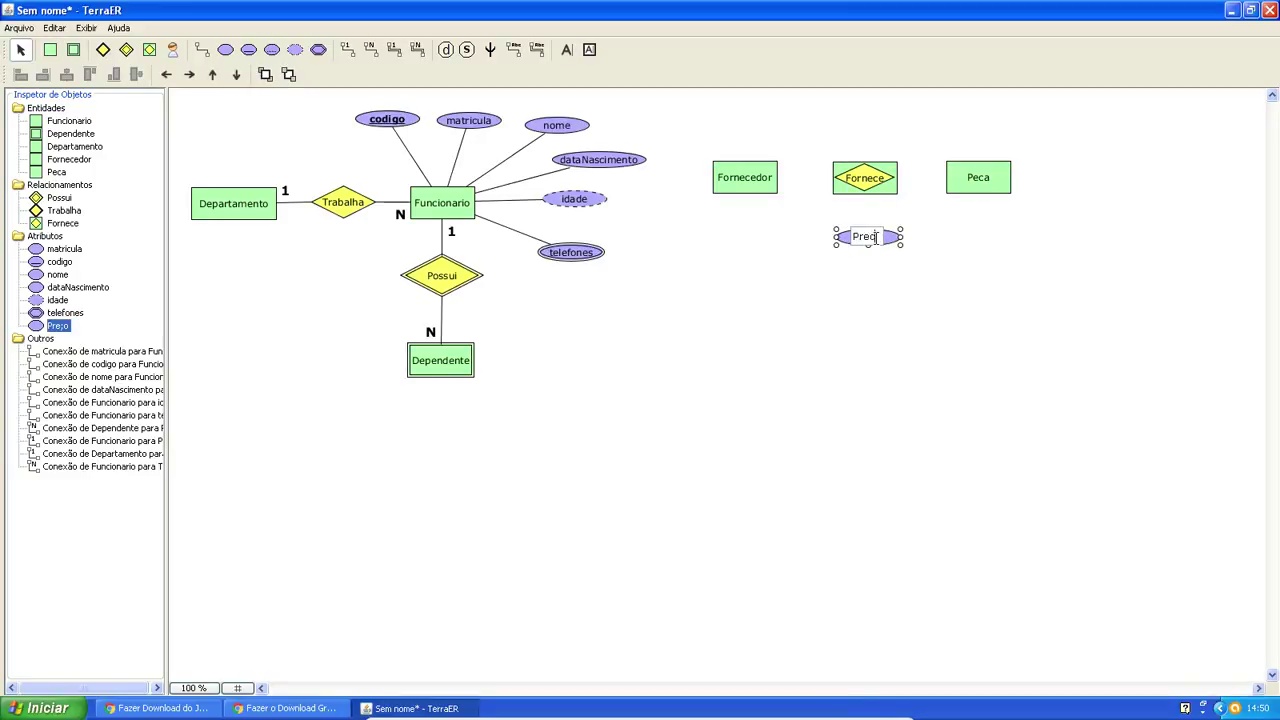
left_click(865, 343)
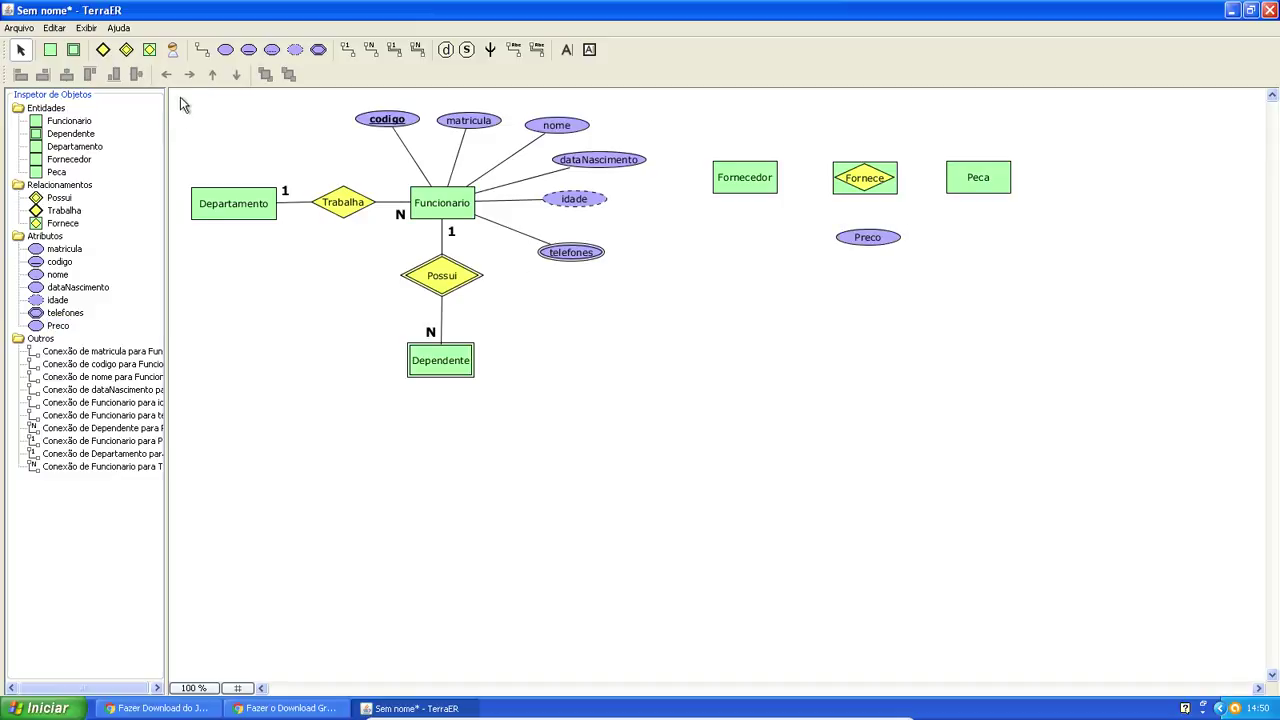
Link the Preco attribute to Fornece with an attribute connection.
left_click(198, 50)
left_click(866, 188)
left_click(869, 237)
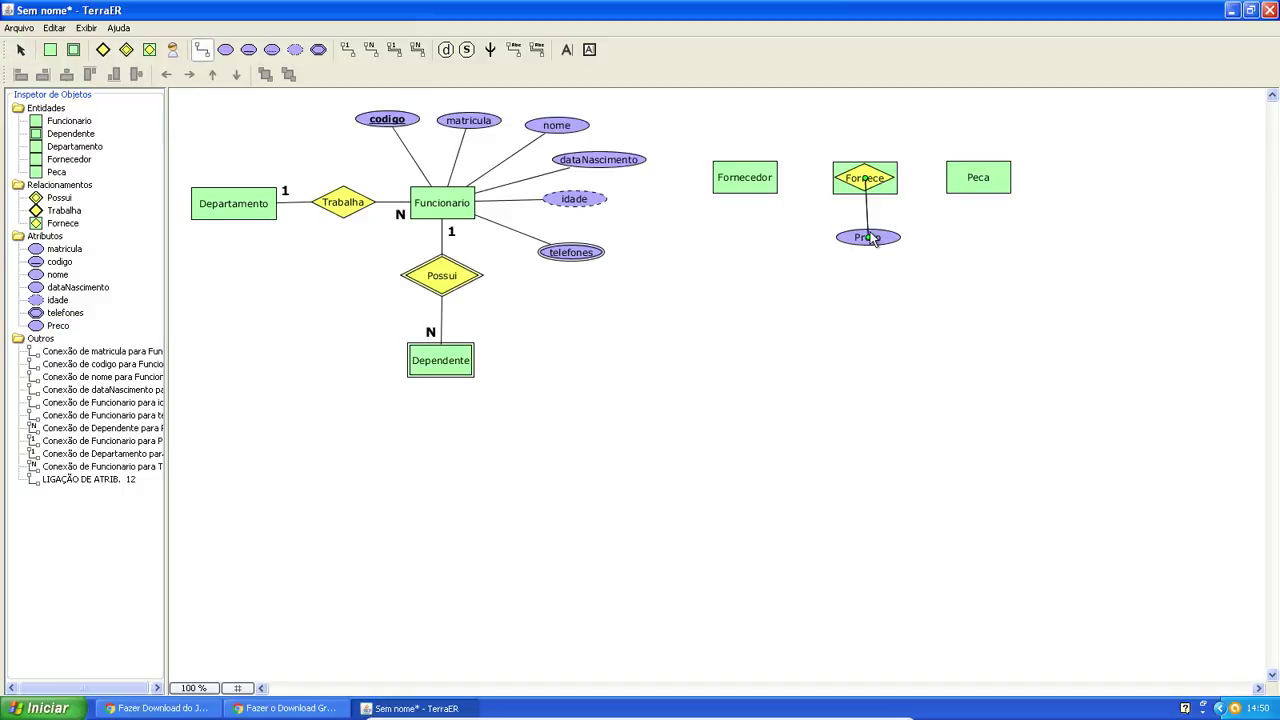
left_click(1008, 236)
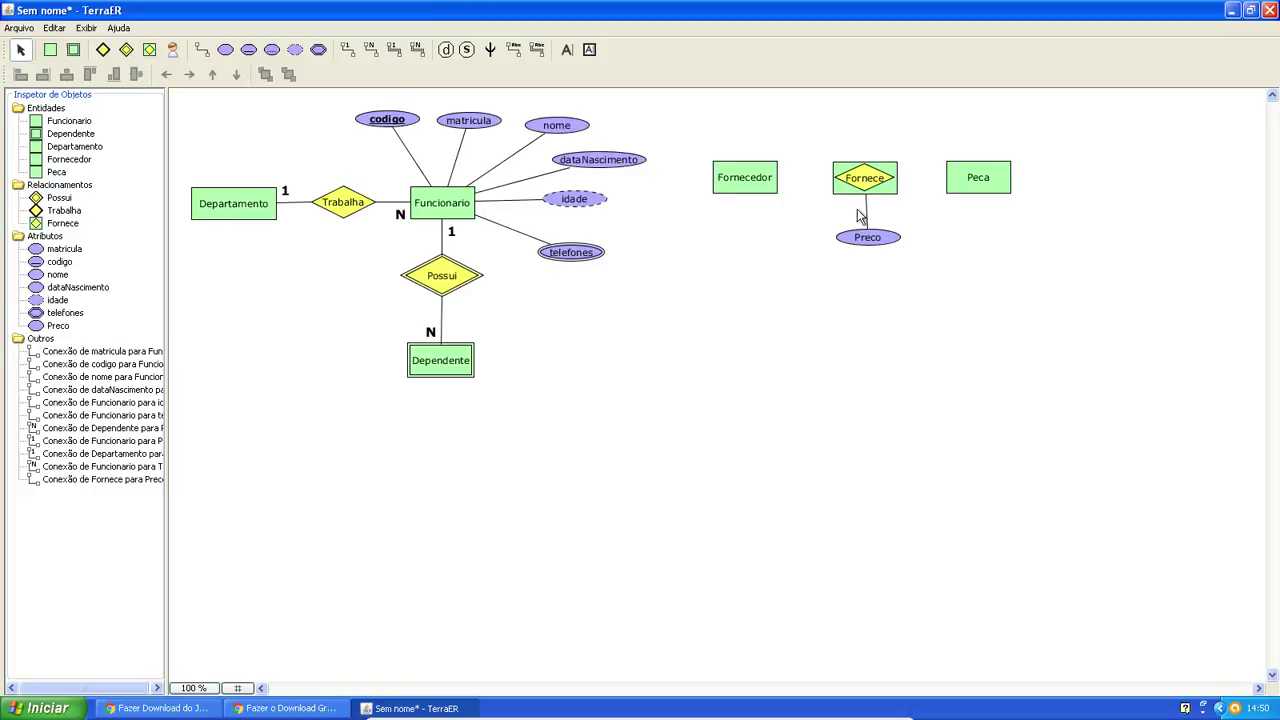
Connect Peca and Fornecedor to Fornece, each with optional cardinality N.
left_click(762, 180)
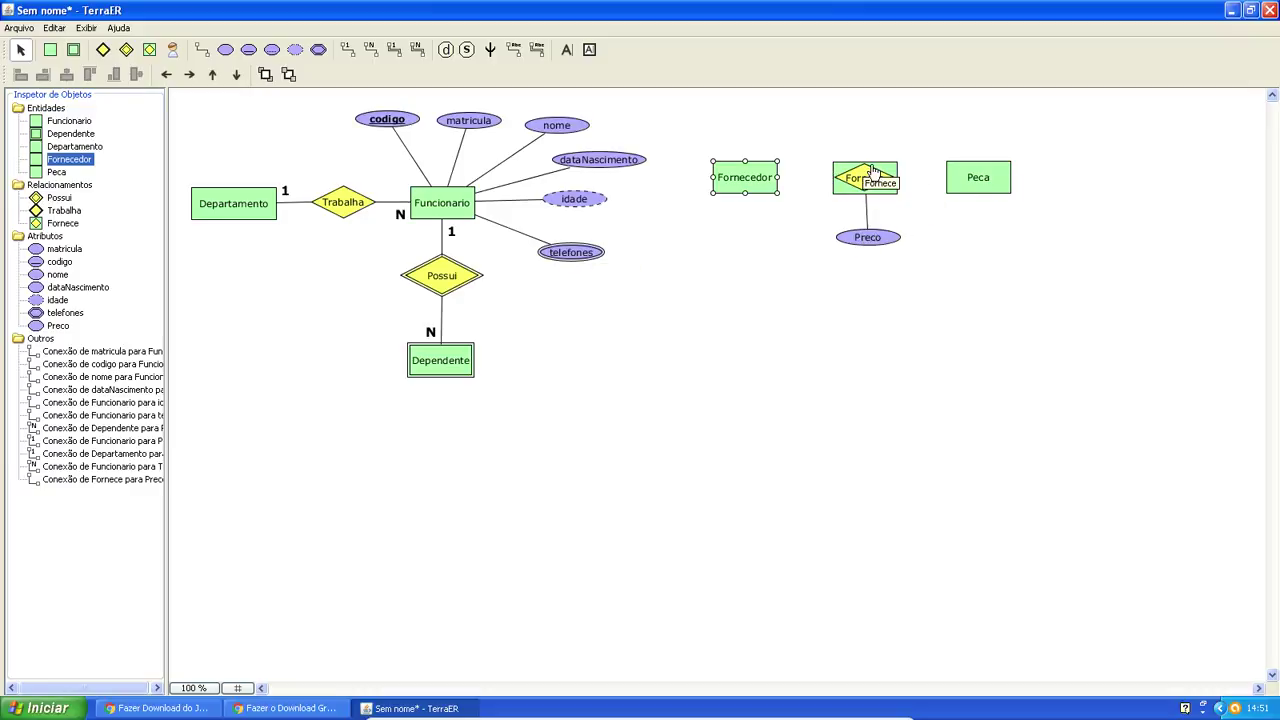
left_click(372, 47)
left_click_drag(980, 187, 838, 192)
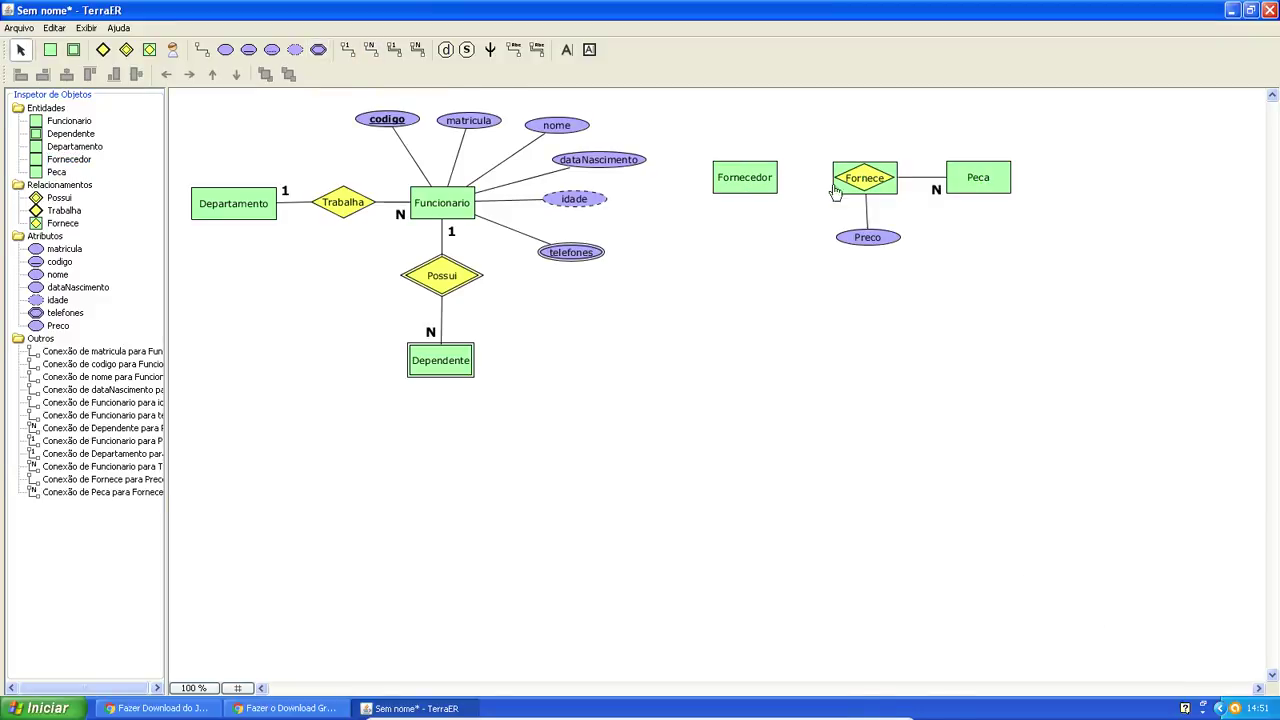
left_click(726, 174)
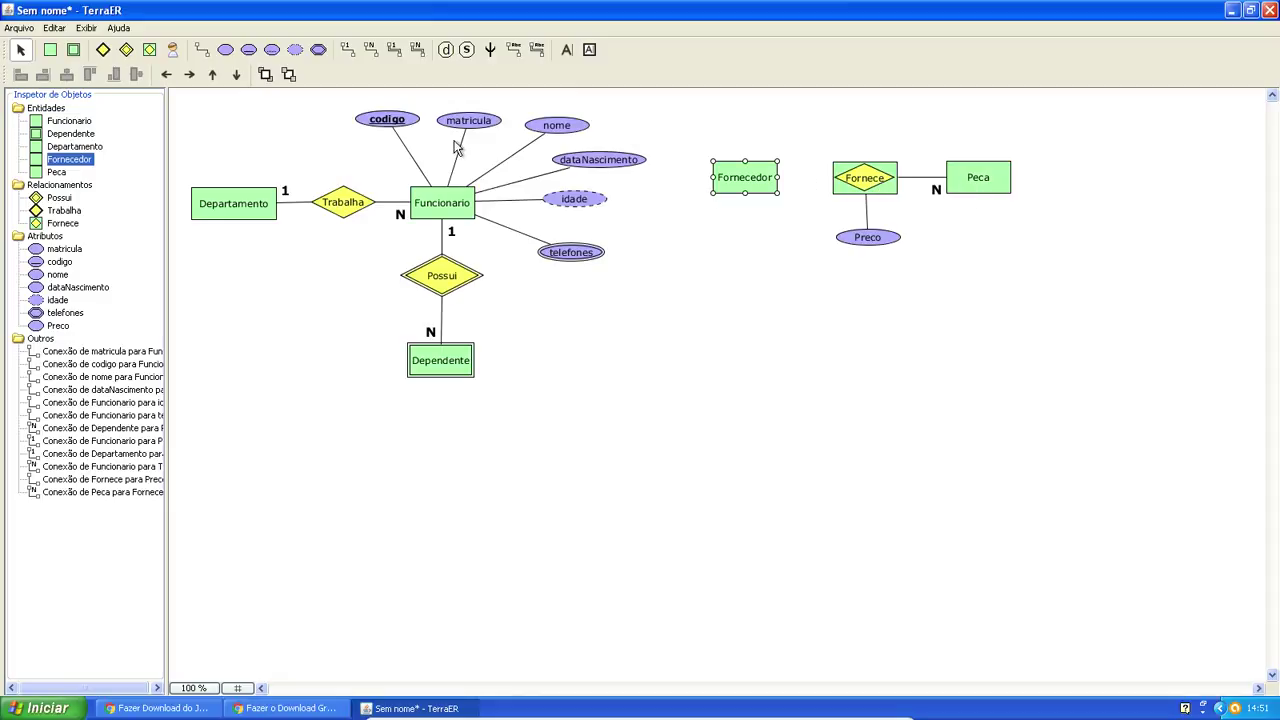
left_click(370, 49)
left_click_drag(852, 181, 753, 174)
left_click(829, 185)
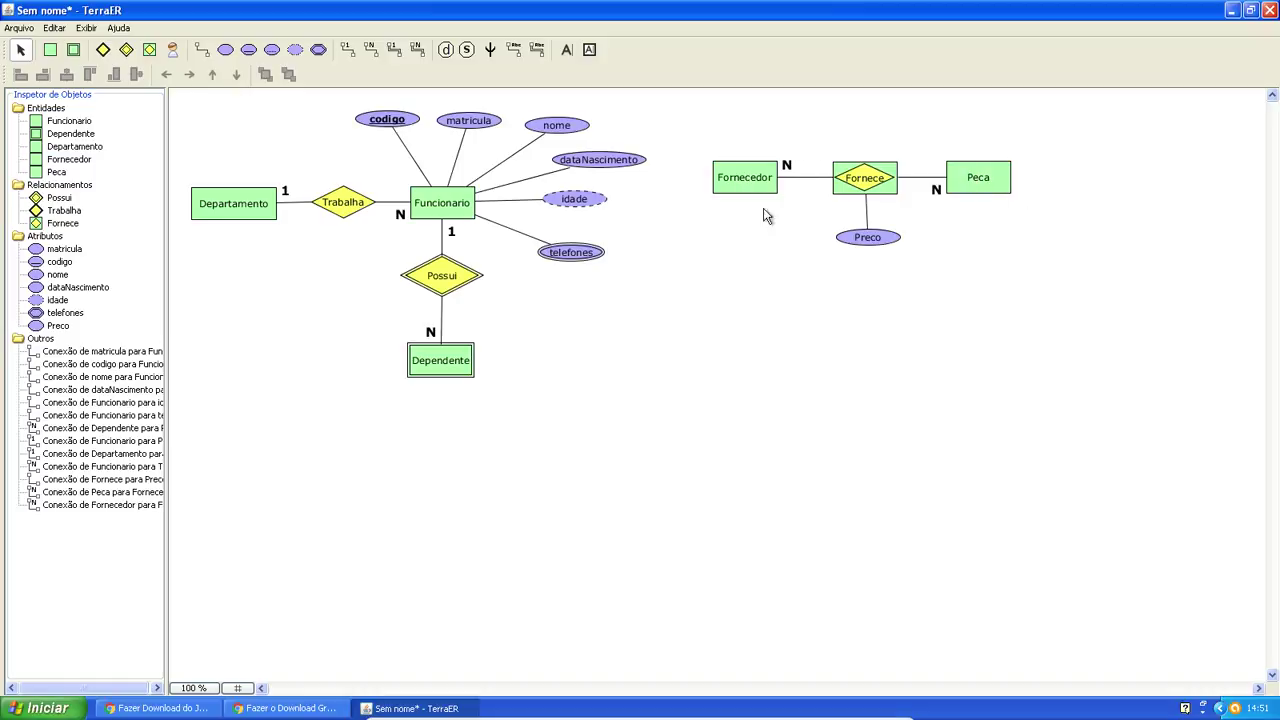
left_click(864, 186)
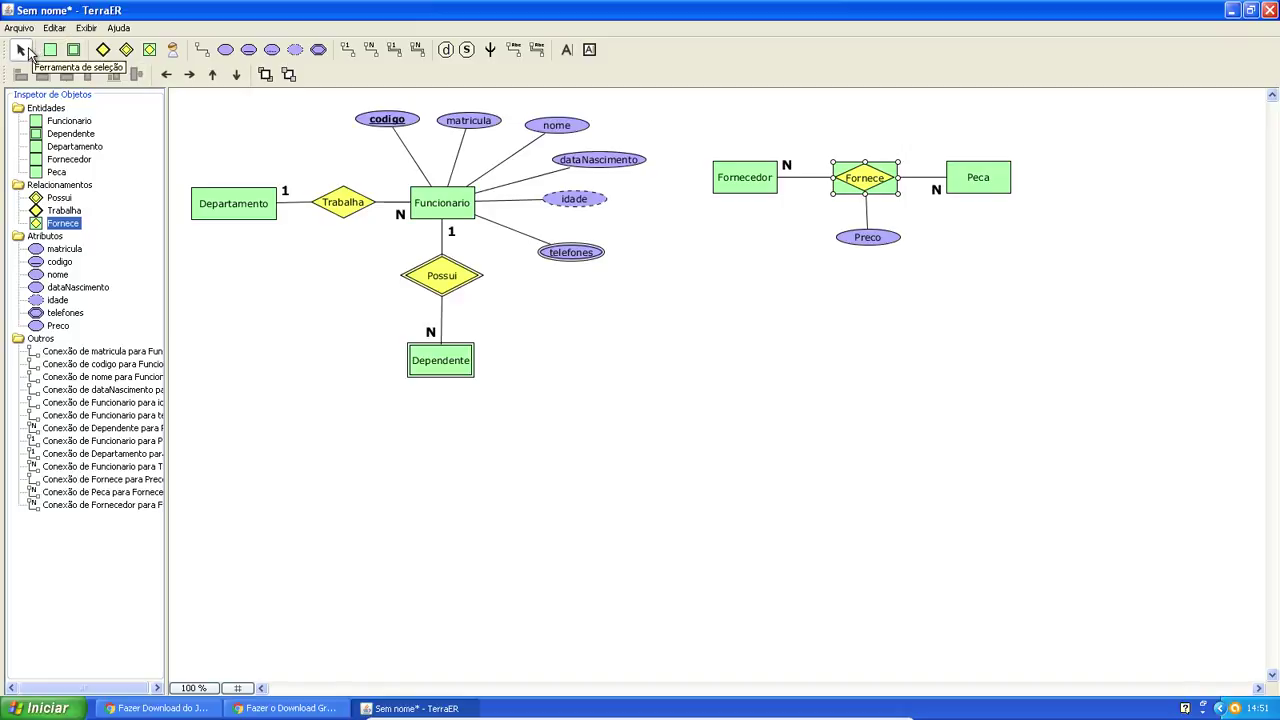
left_click(701, 533)
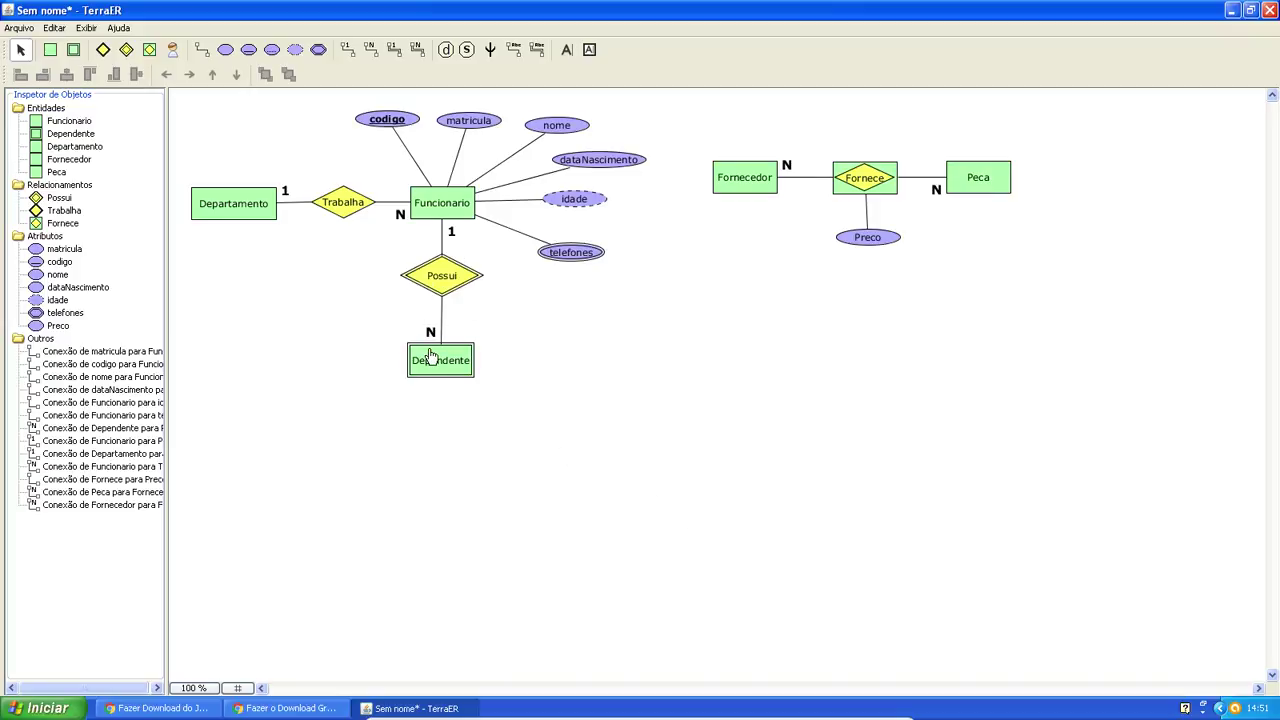
left_click(294, 48)
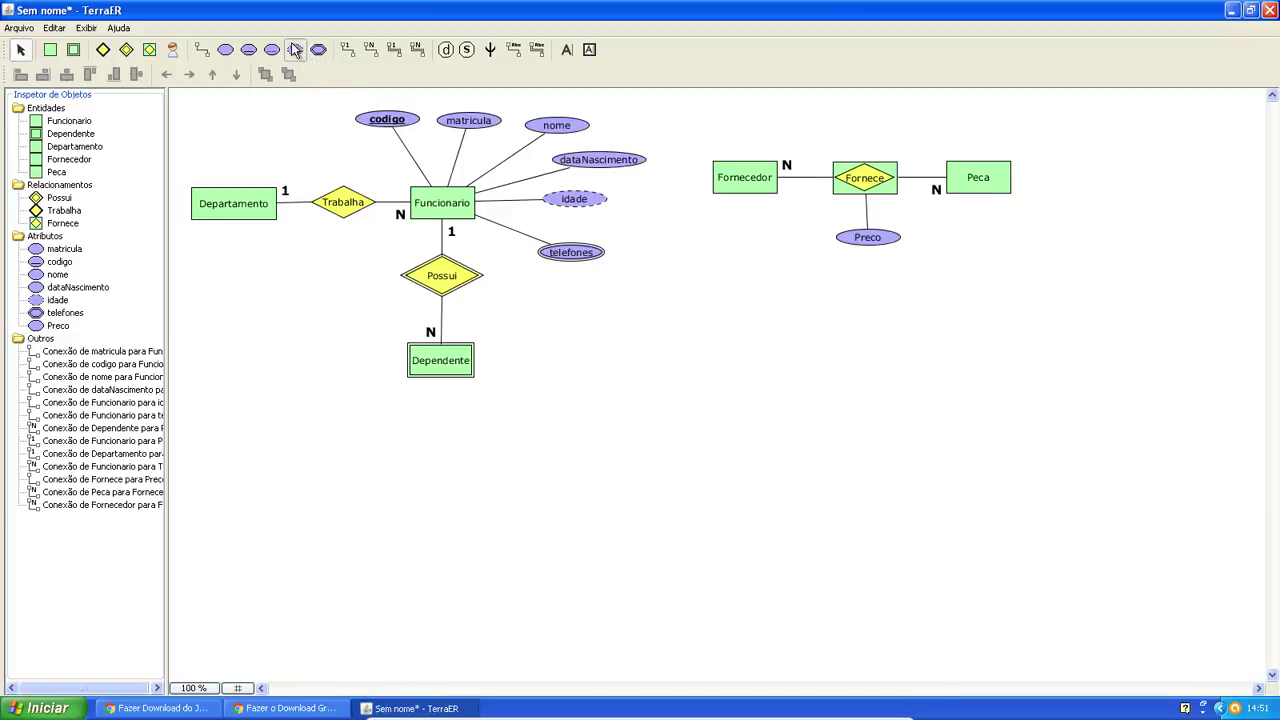
left_click(520, 392)
left_click_drag(540, 402, 536, 379)
key("Delete")
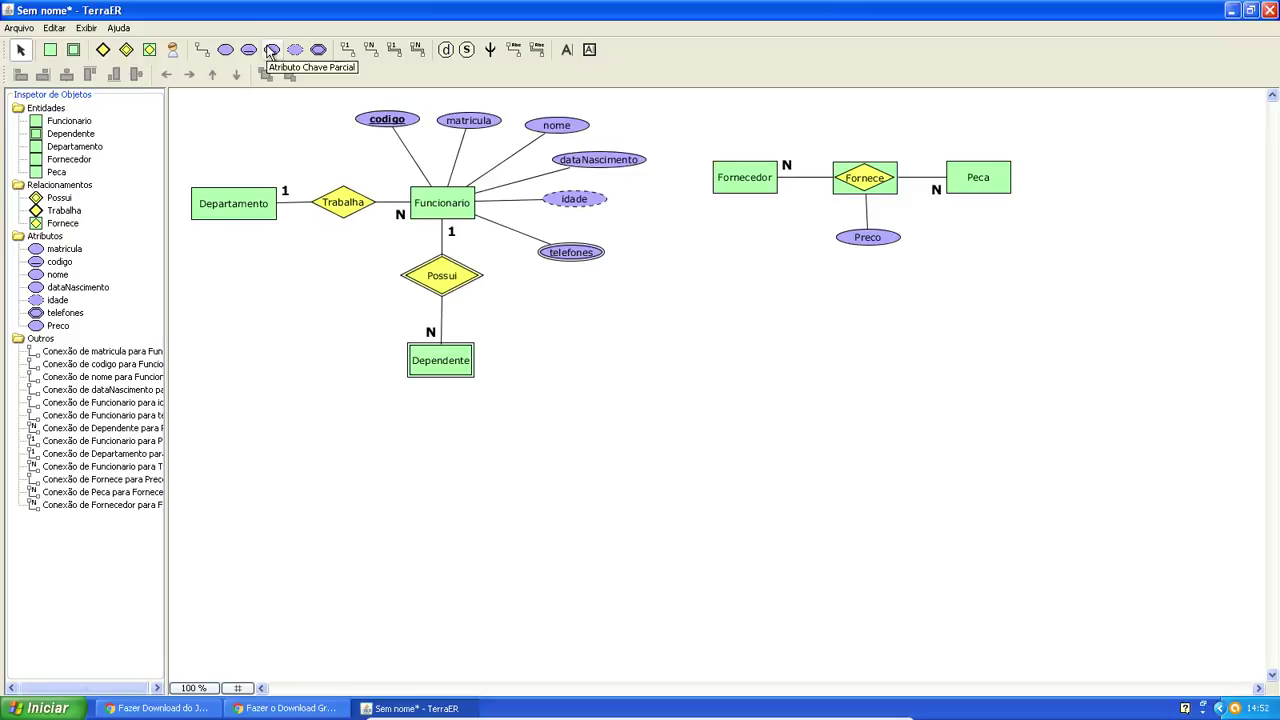
Add a partial key attribute named nome to the right of the weak entity Dependente.
left_click(271, 50)
left_click(521, 347)
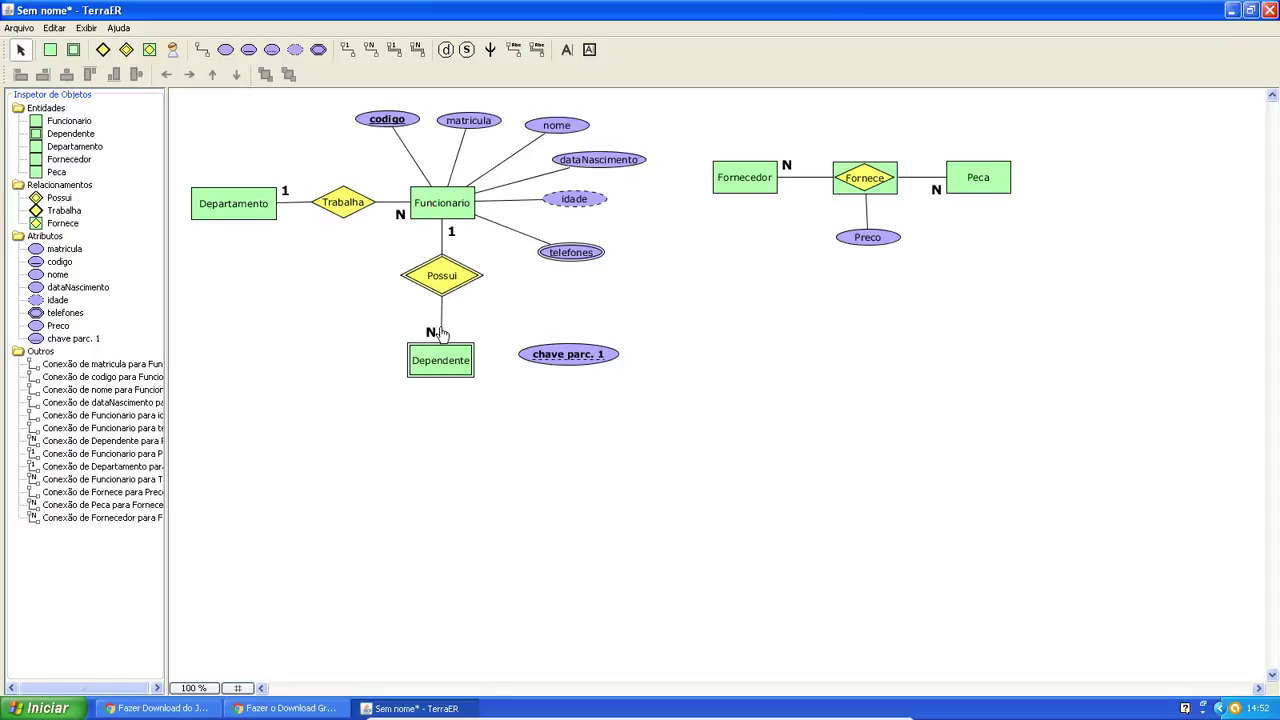
left_click(448, 289)
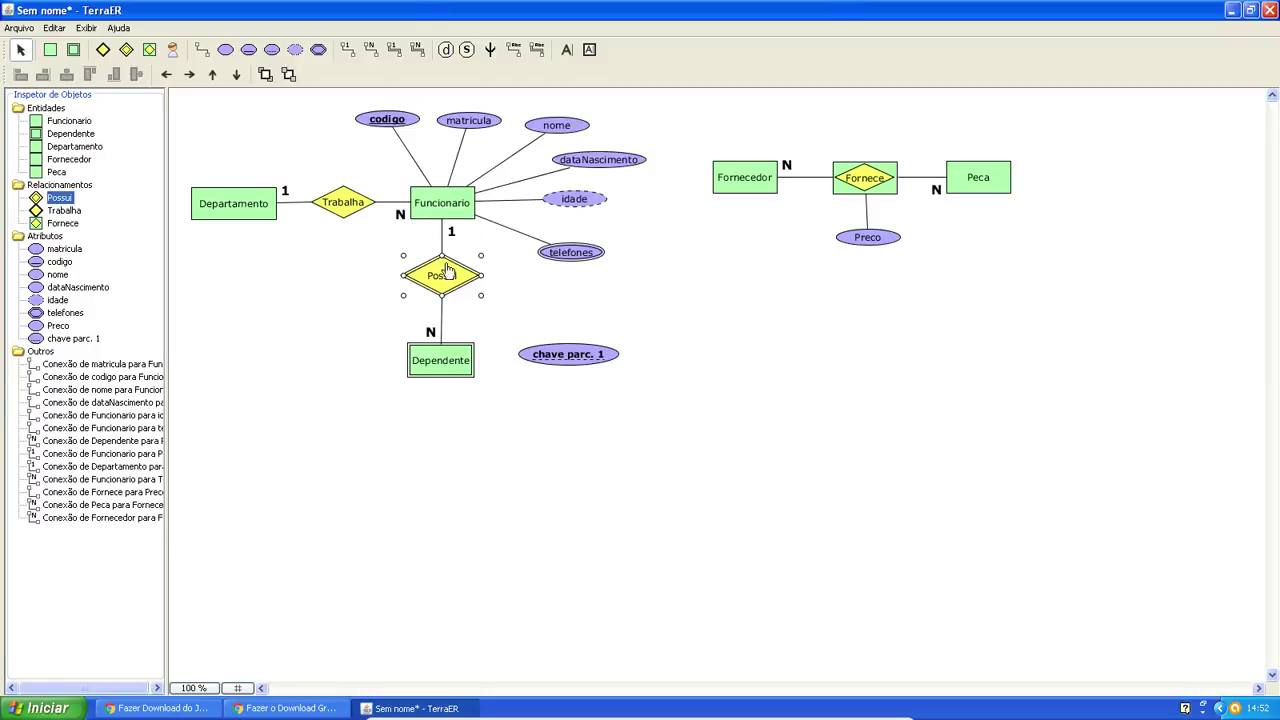
left_click(466, 372)
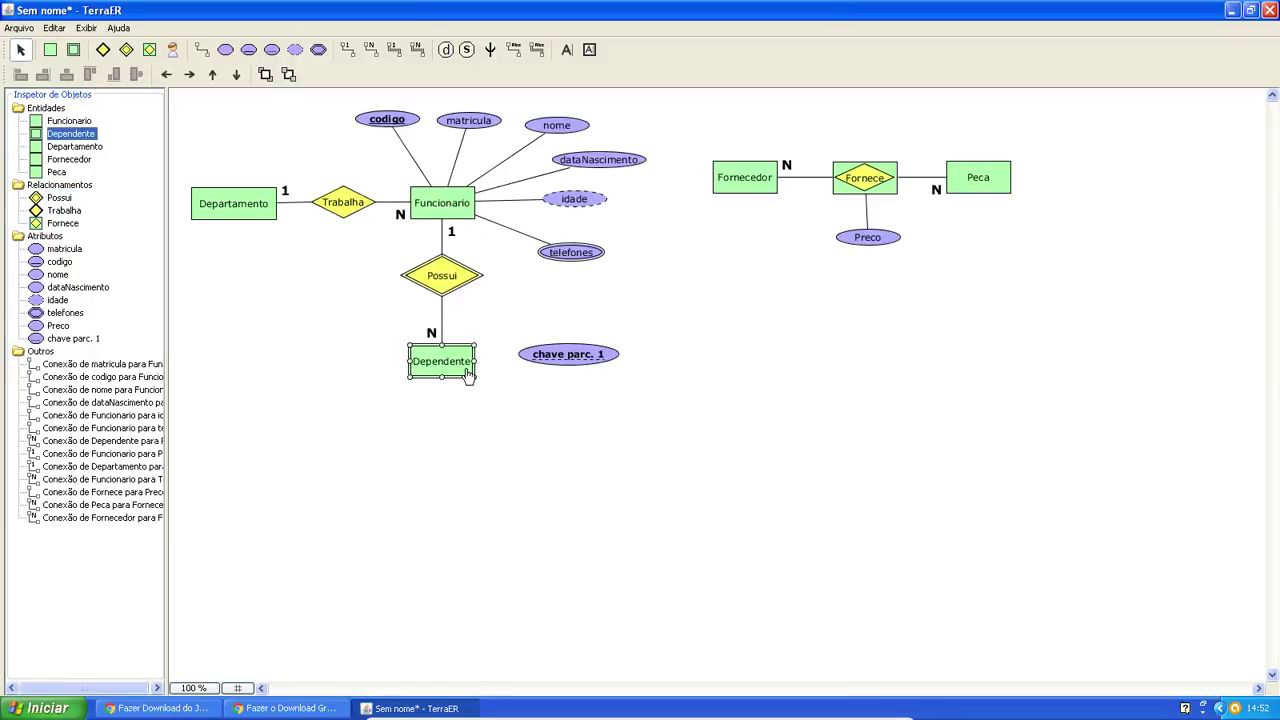
left_click(455, 216)
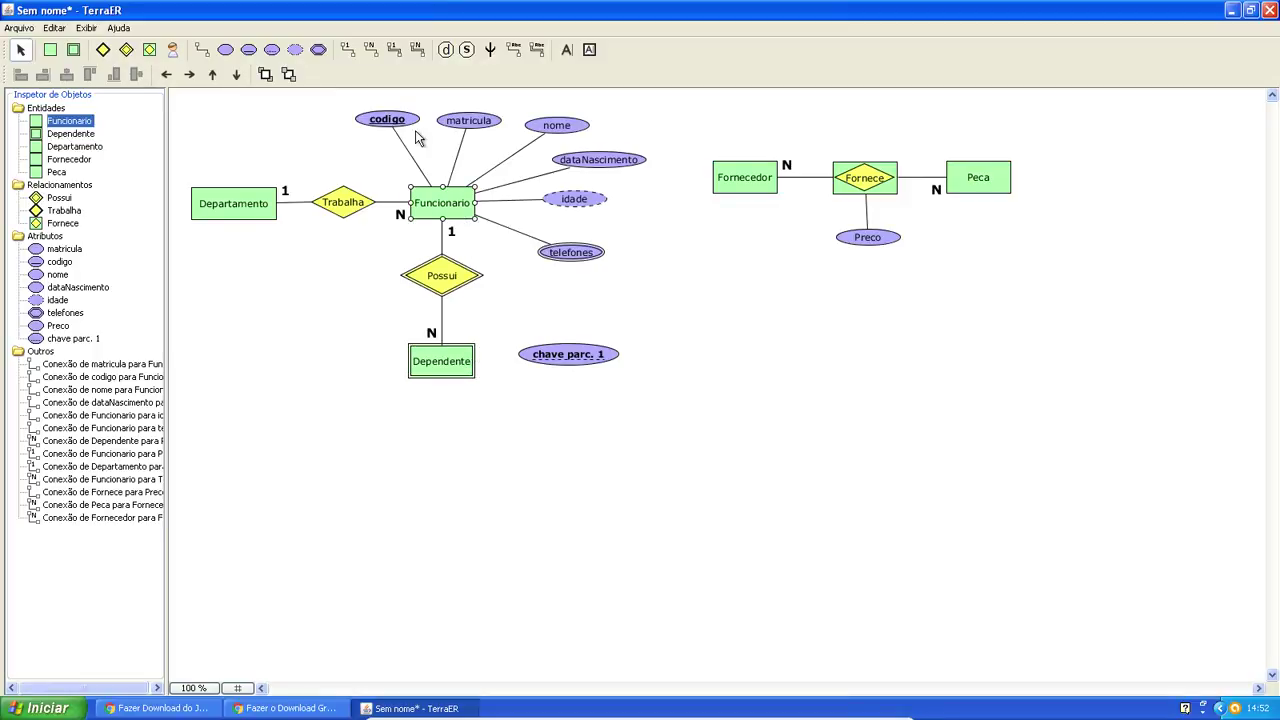
left_click(452, 360)
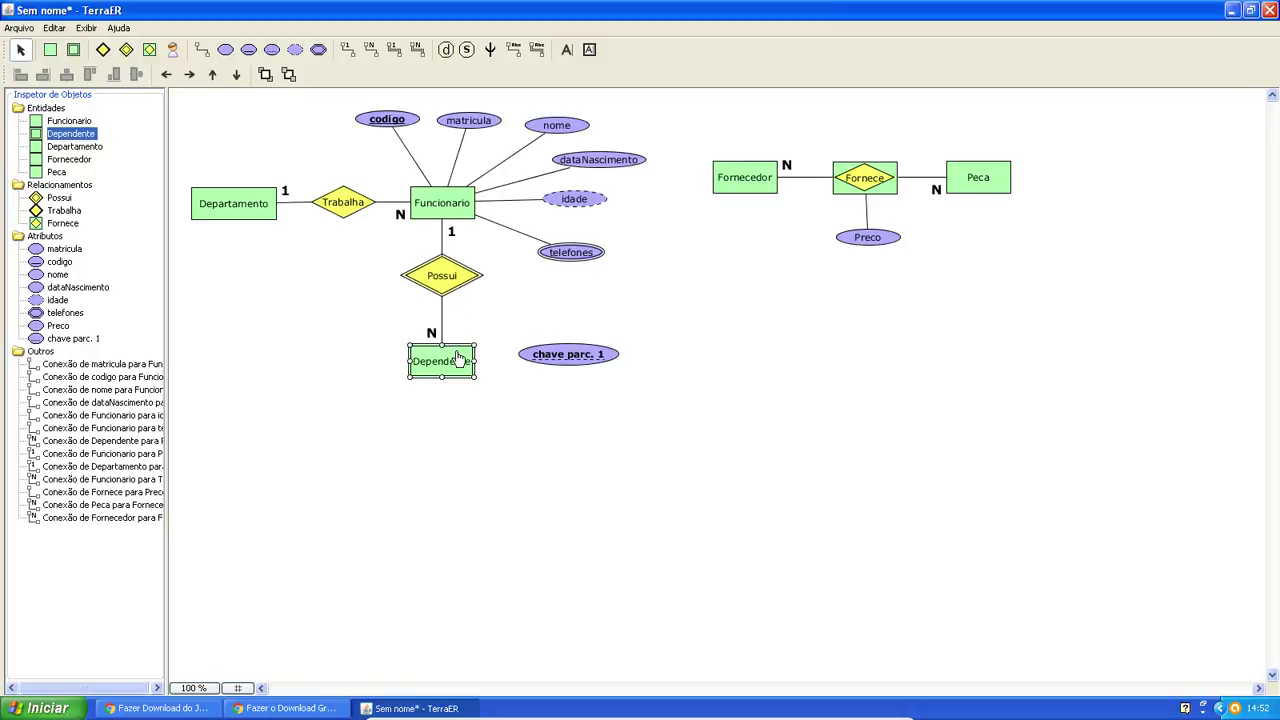
double_click(580, 357)
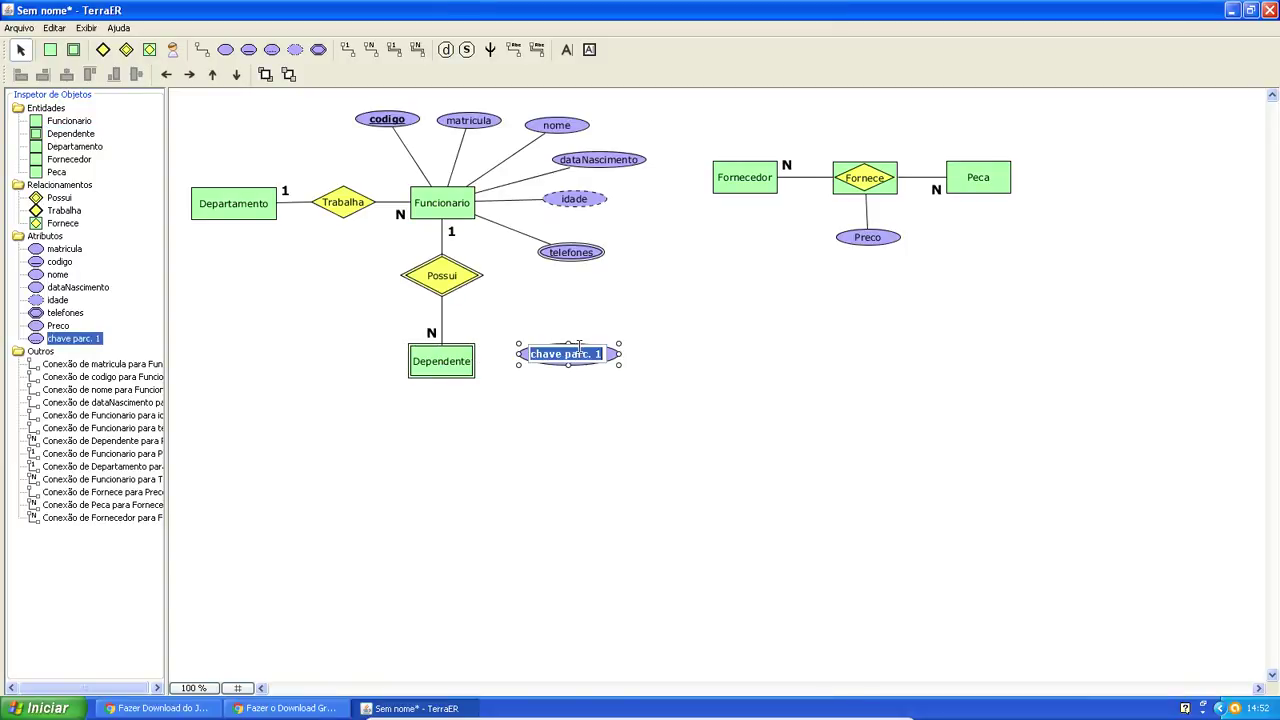
type("nome")
left_click(543, 434)
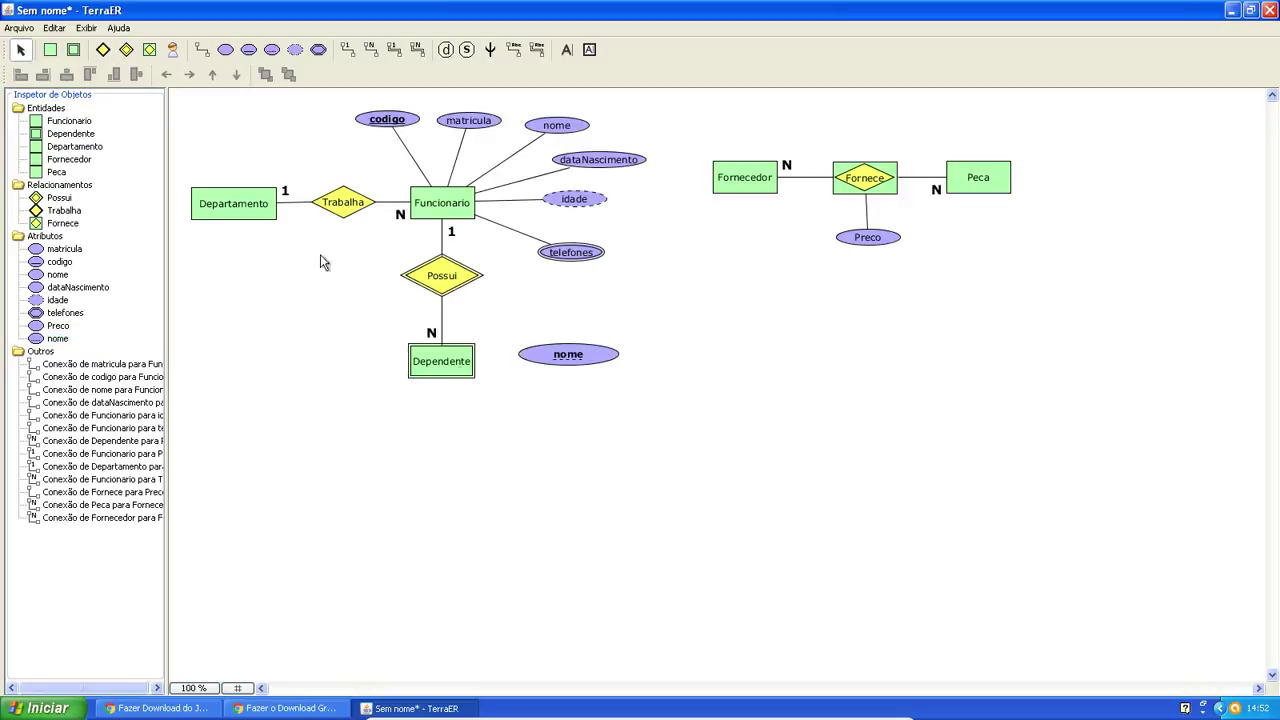
Link the partial key nome to Dependente and move the attribute closer, level with the entity.
left_click(202, 49)
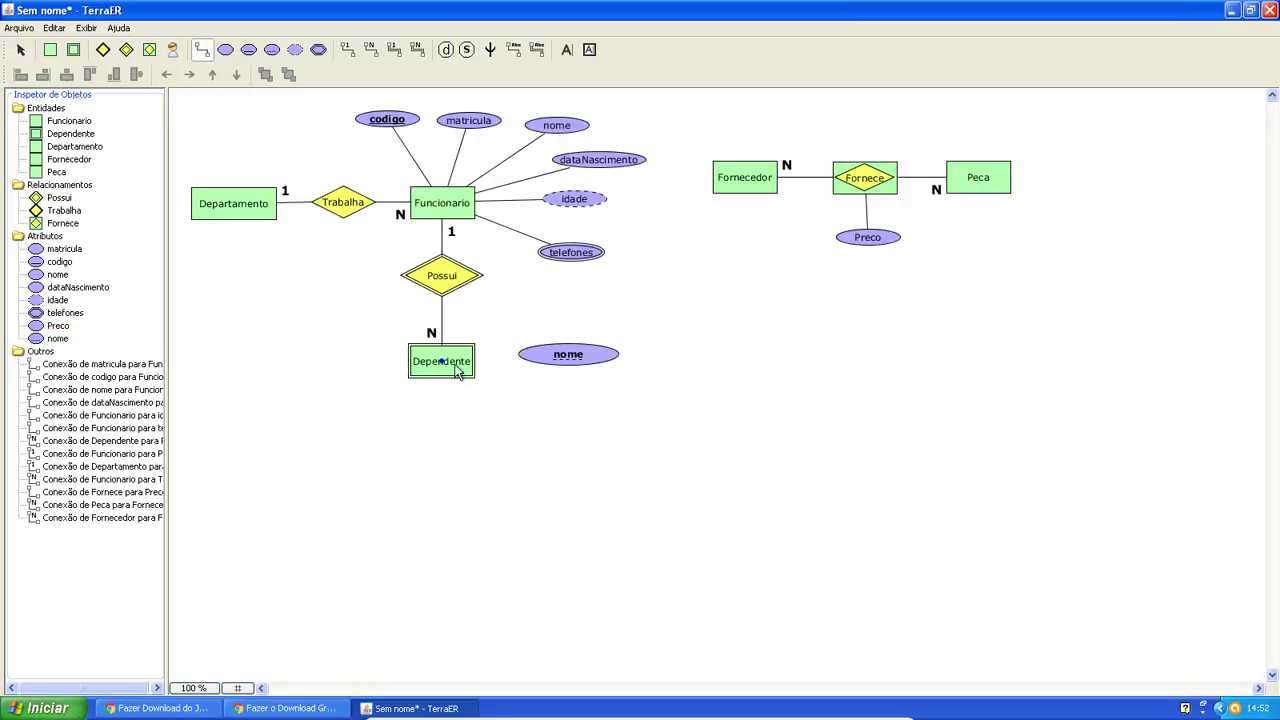
left_click_drag(543, 356, 462, 360)
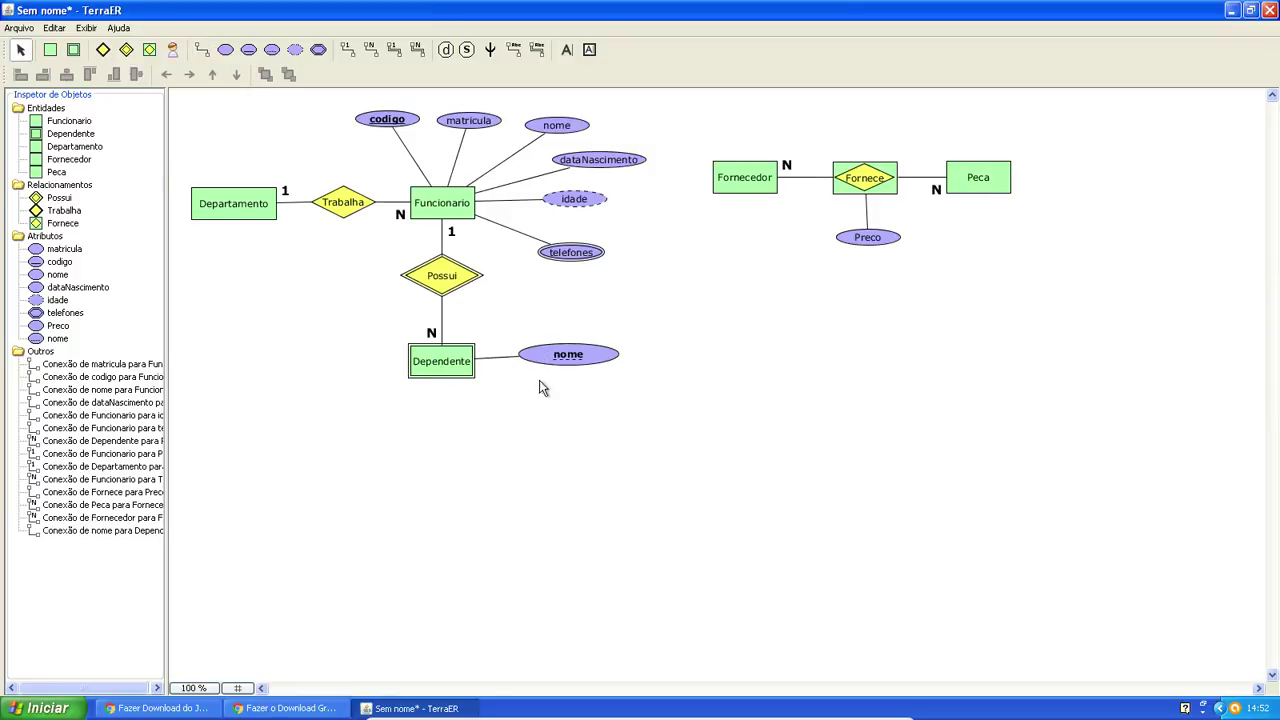
left_click_drag(544, 356, 527, 364)
left_click(580, 316)
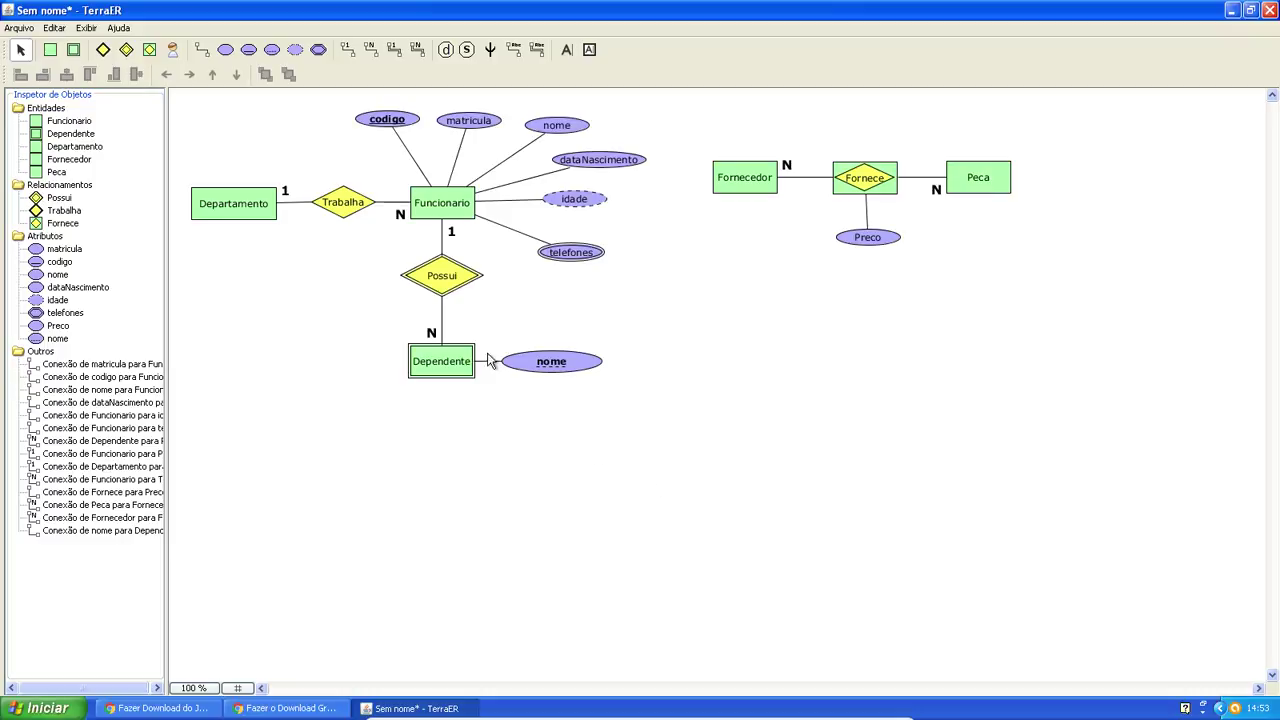
Move Dependente and Possui to the left under Departamento, and place the partial key nome below Dependente.
left_click_drag(455, 345, 293, 338)
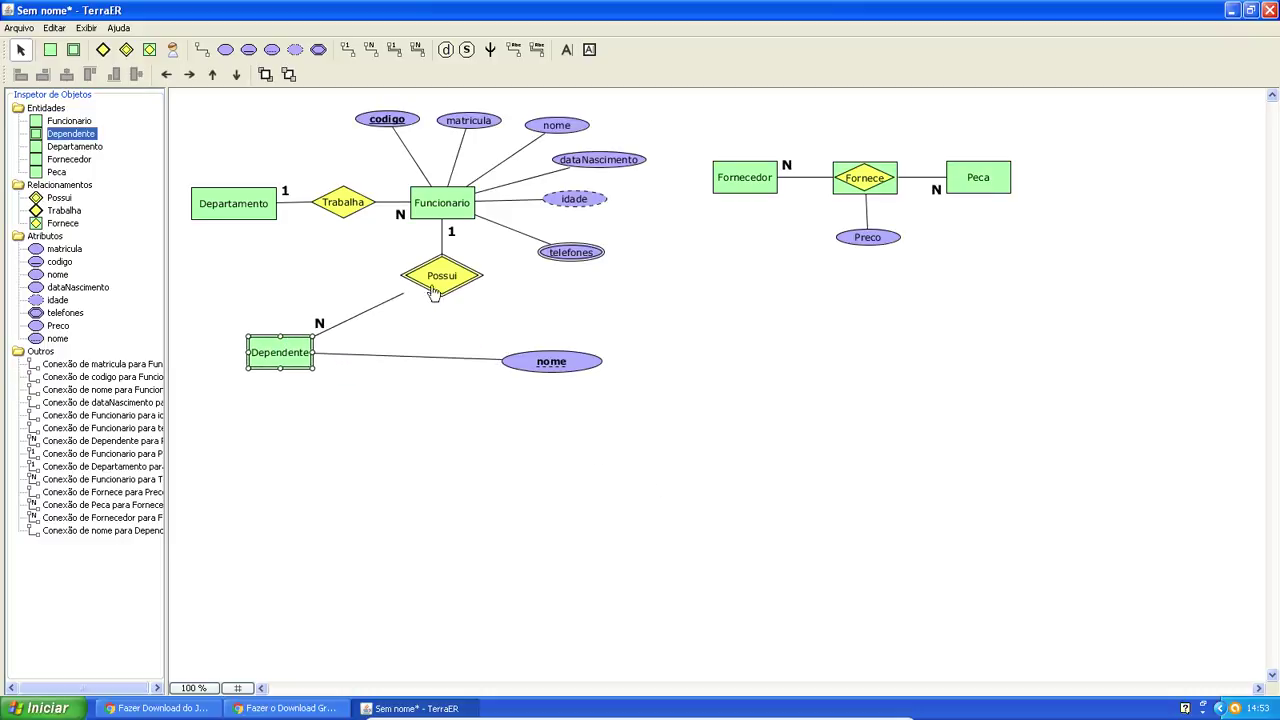
left_click_drag(435, 284, 274, 262)
left_click_drag(569, 362, 289, 432)
left_click(582, 396)
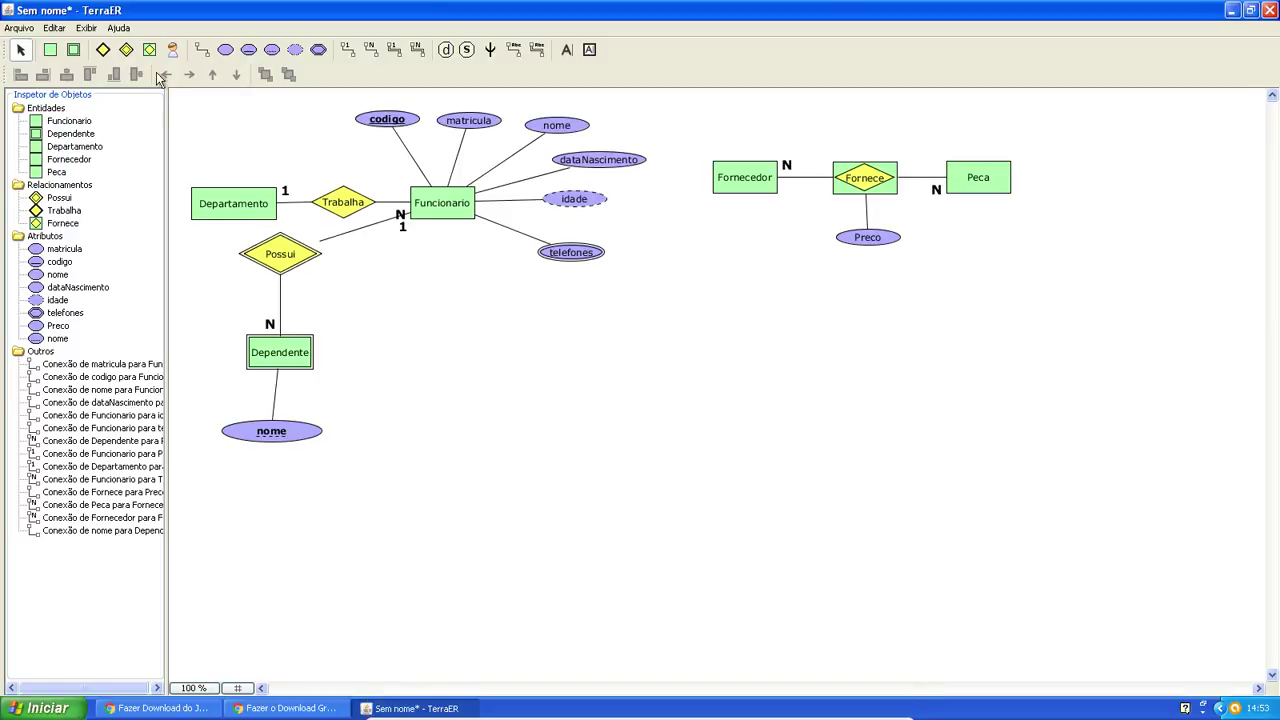
Add two regular entities side by side in the free area below Funcionario, level with each other.
left_click(52, 49)
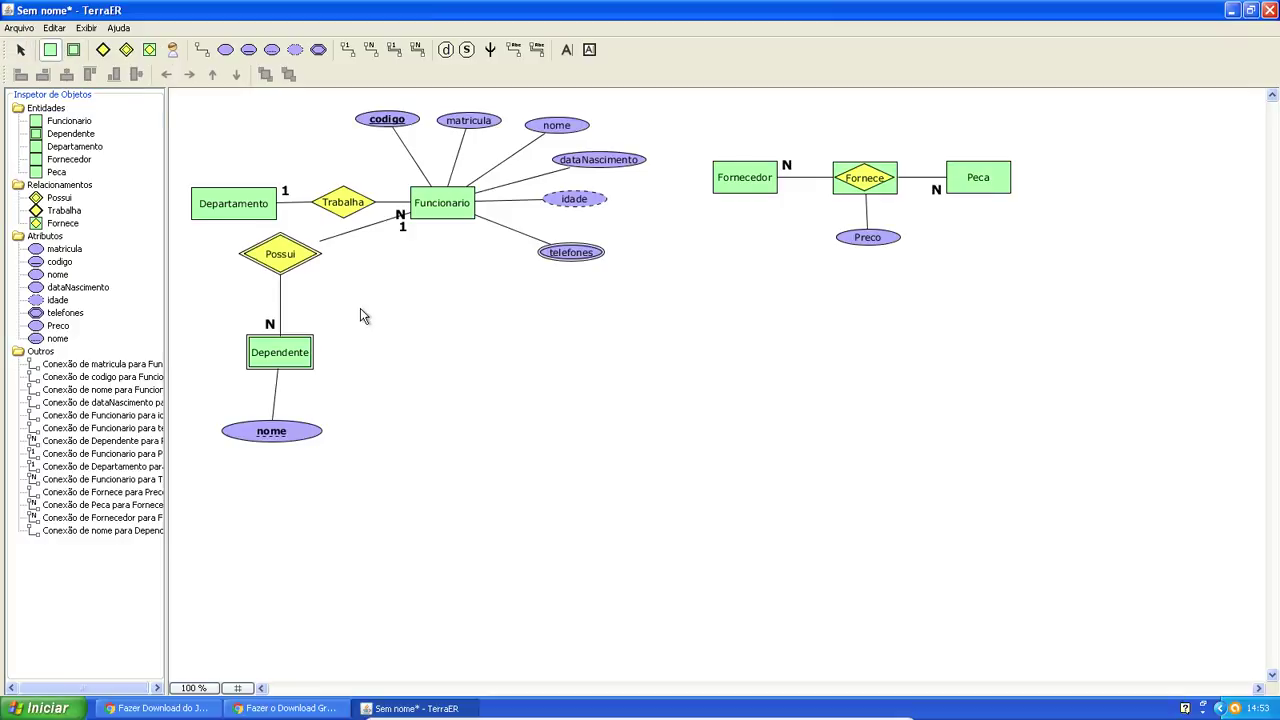
left_click(366, 310)
left_click(50, 49)
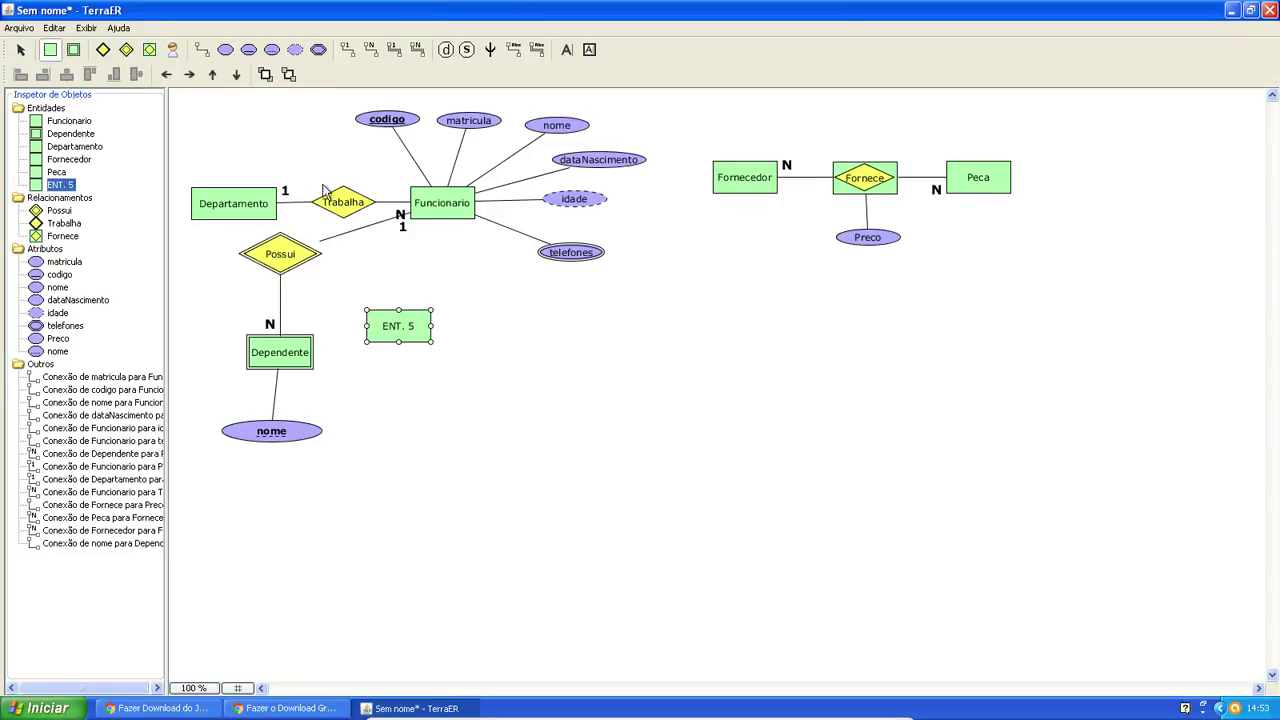
left_click(550, 327)
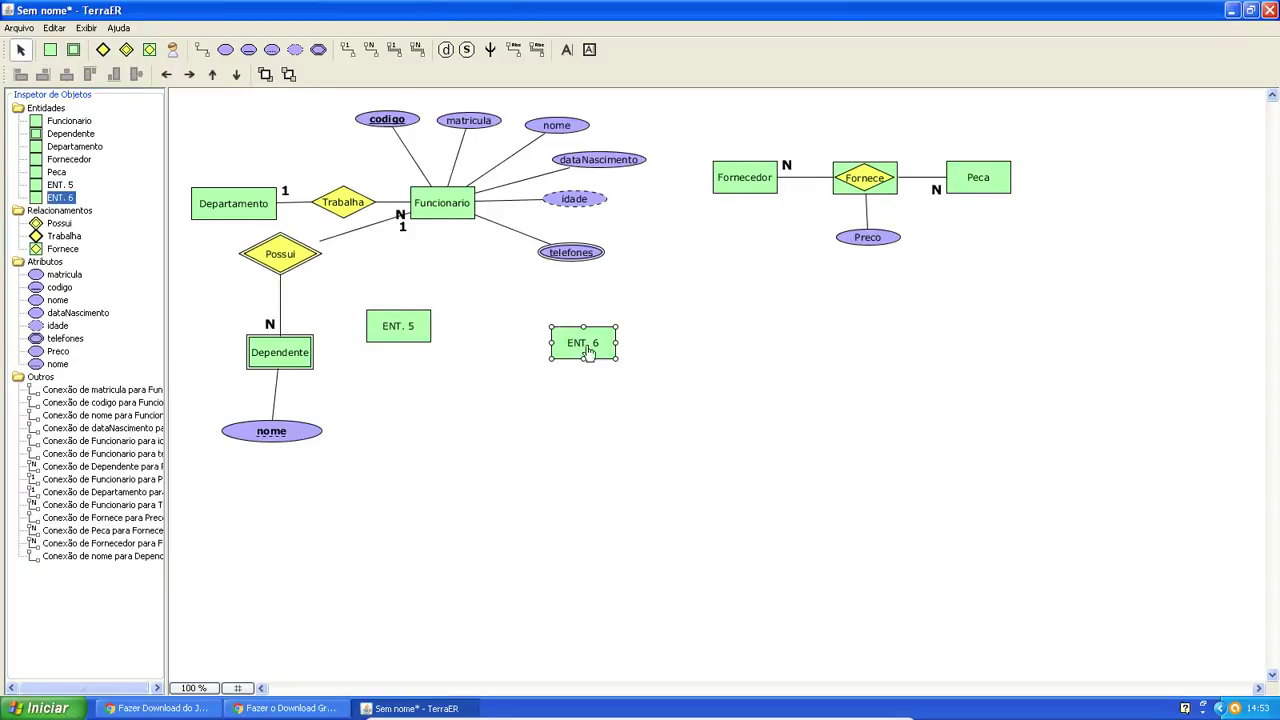
left_click_drag(592, 350, 547, 332)
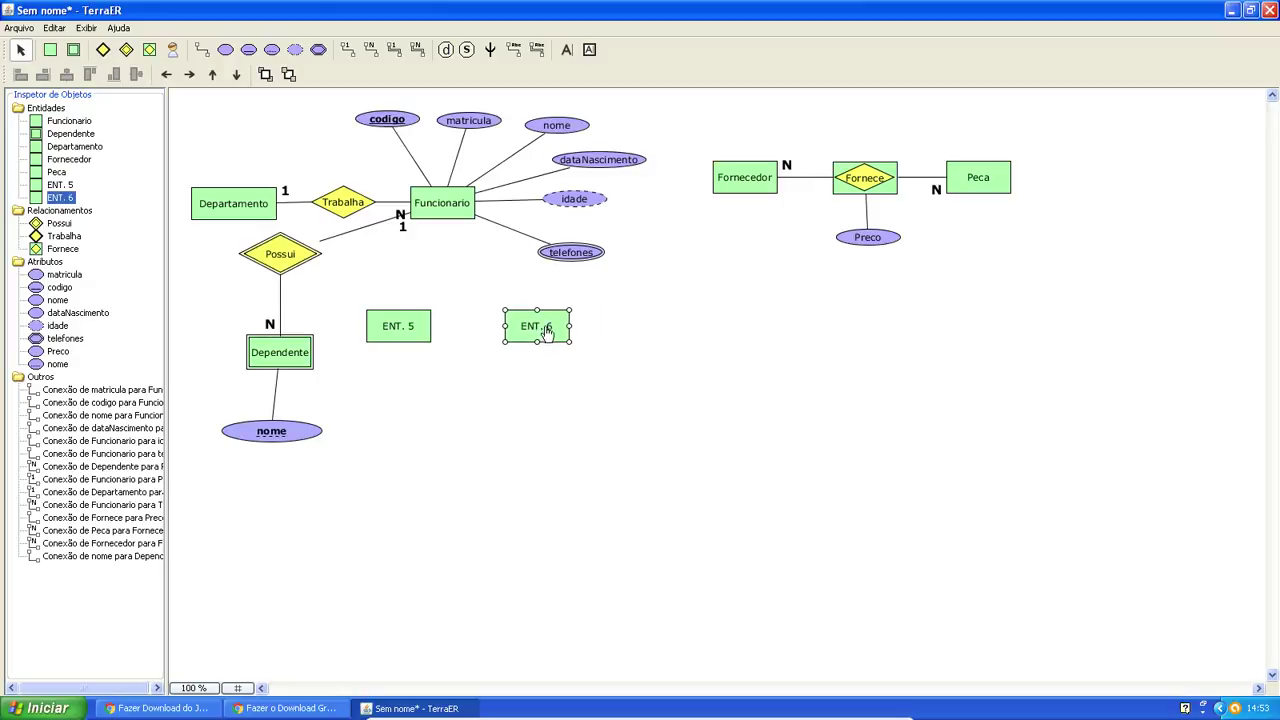
Rename the left one of the two new entities below Funcionario as Engenheiro.
double_click(412, 328)
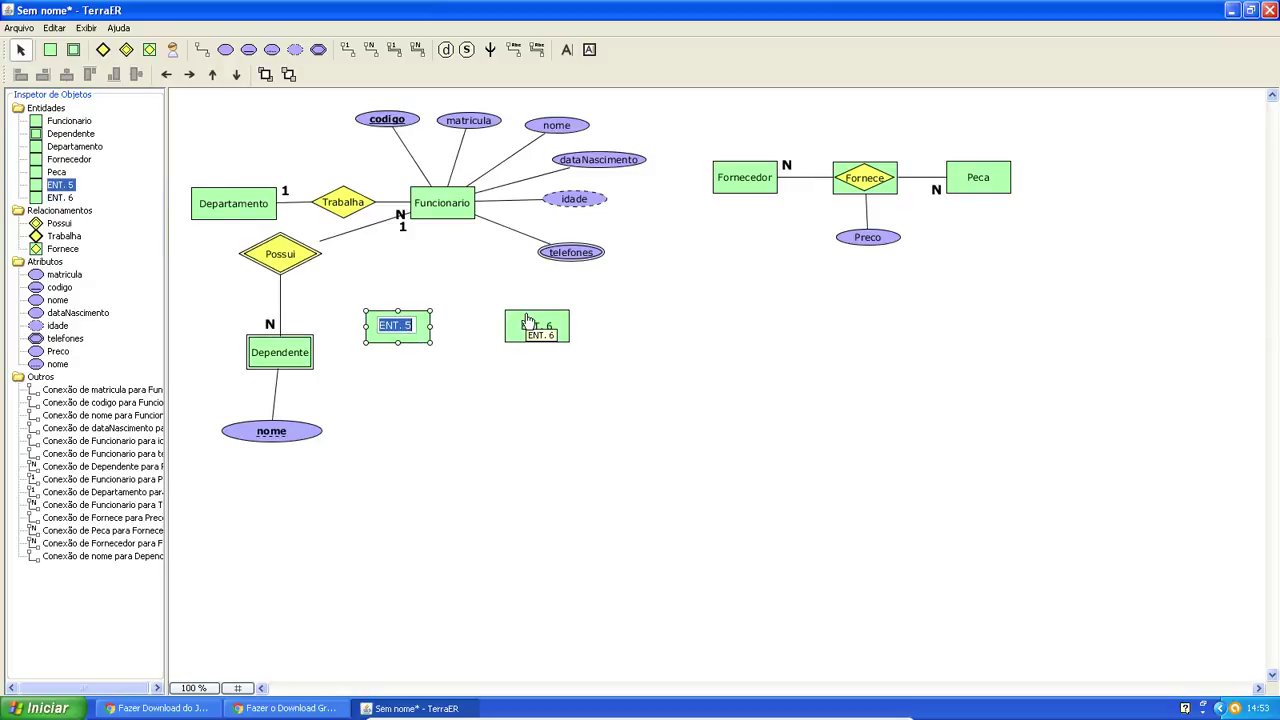
type("Engenheiro")
left_click(580, 314)
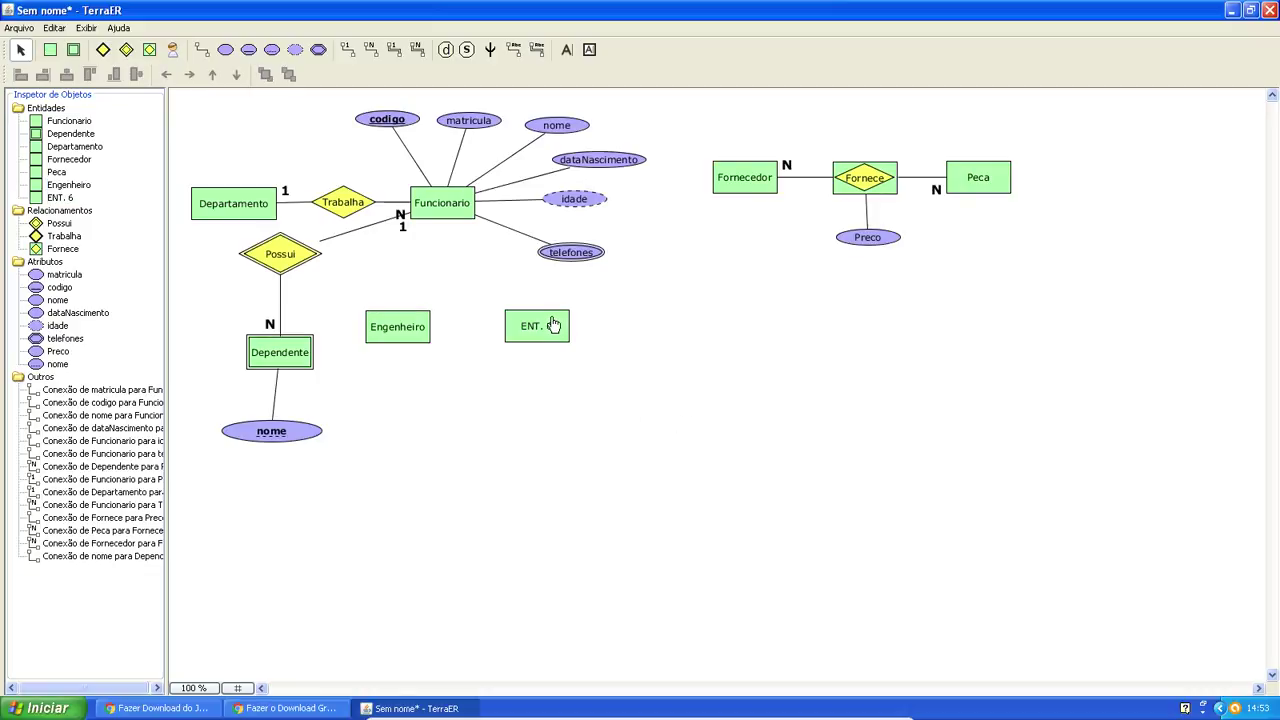